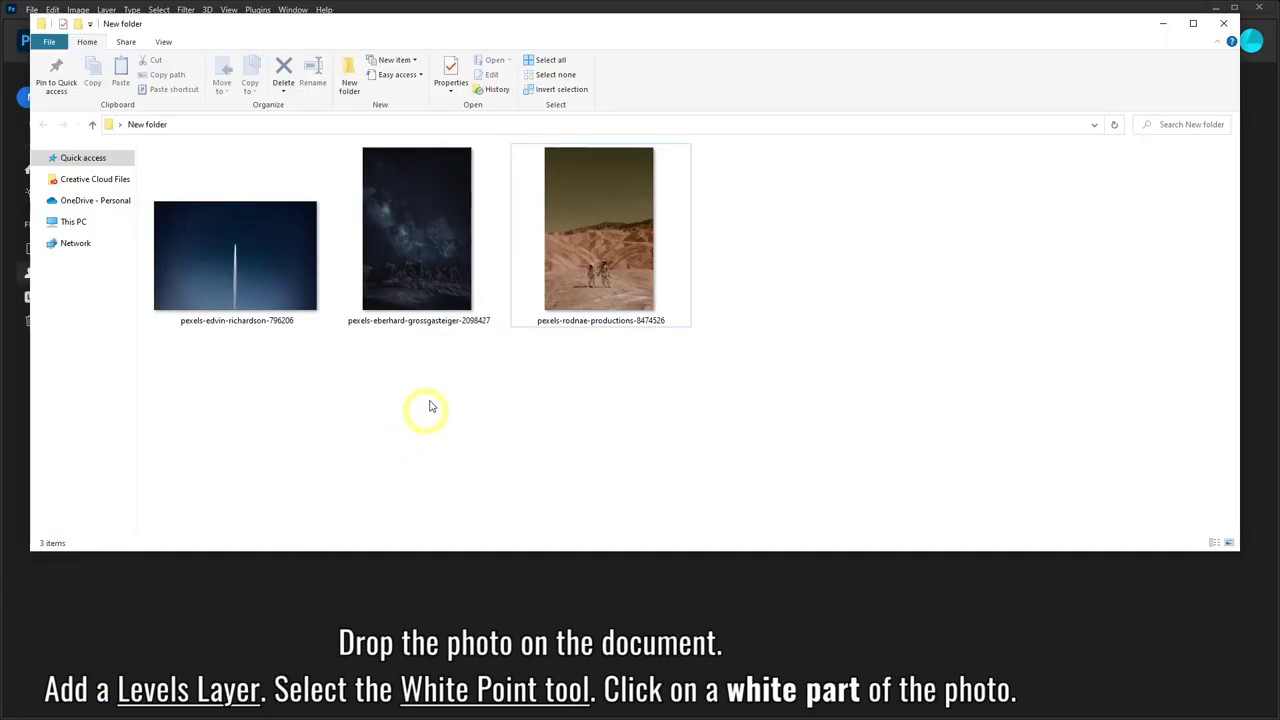
Step: Drag pexels-rodnae-productions-8474526.jpg from File Explorer into Photoshop to open it
{"action": "left_click", "coordinate": [434, 271]}
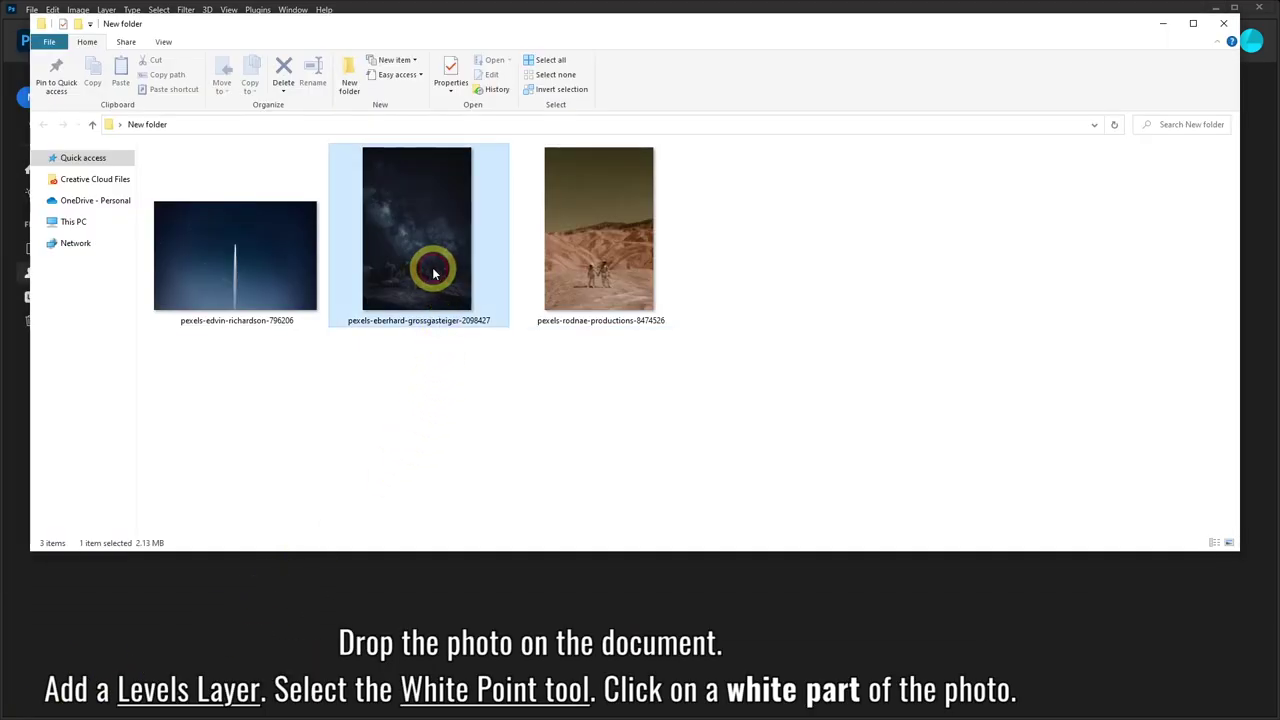
{"action": "left_click", "coordinate": [565, 263]}
{"action": "left_click_drag", "start_coordinate": [600, 247], "coordinate": [594, 612]}
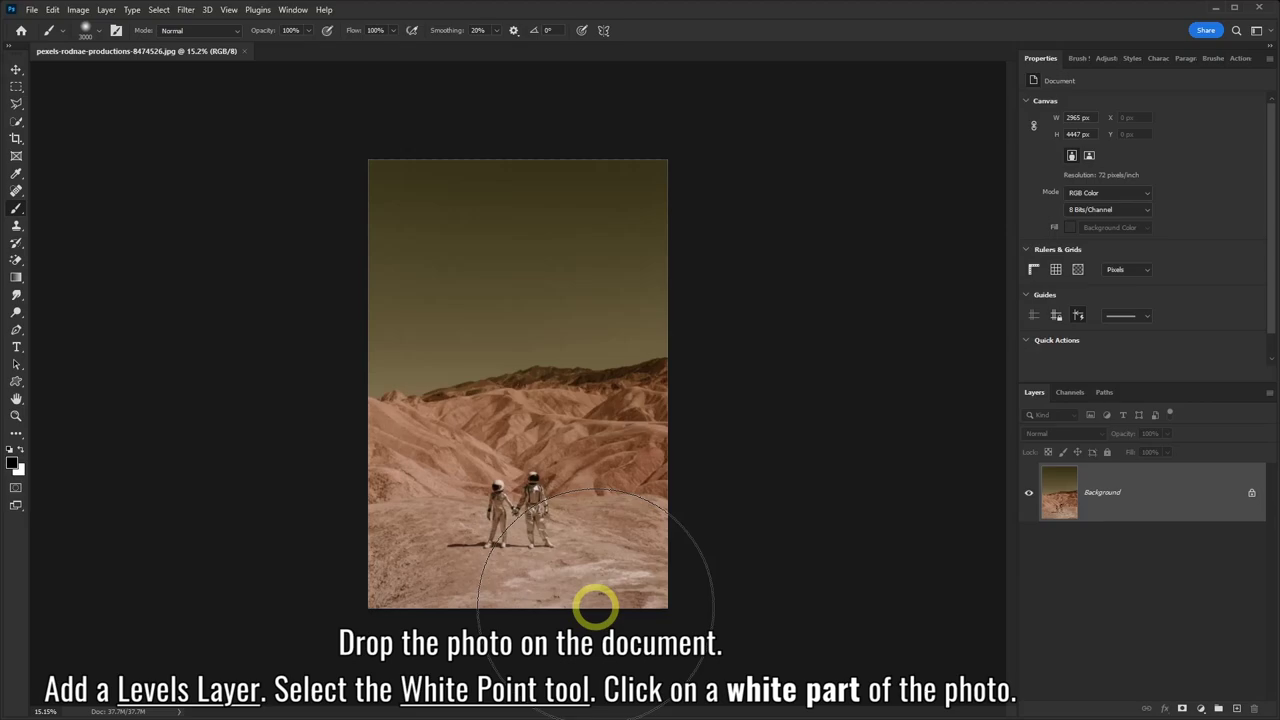
Step: Add a Levels adjustment layer with its white point sampled from the astronaut's helmet
{"action": "left_click", "coordinate": [1202, 708]}
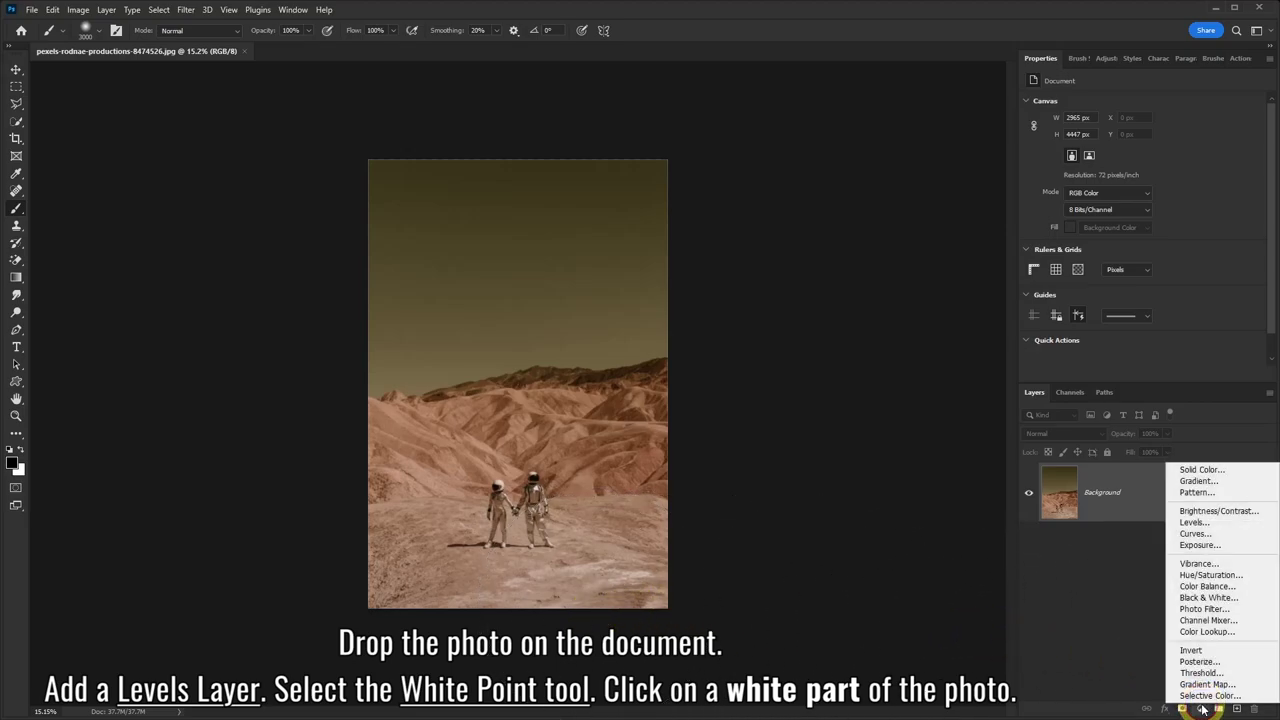
{"action": "left_click", "coordinate": [1194, 523]}
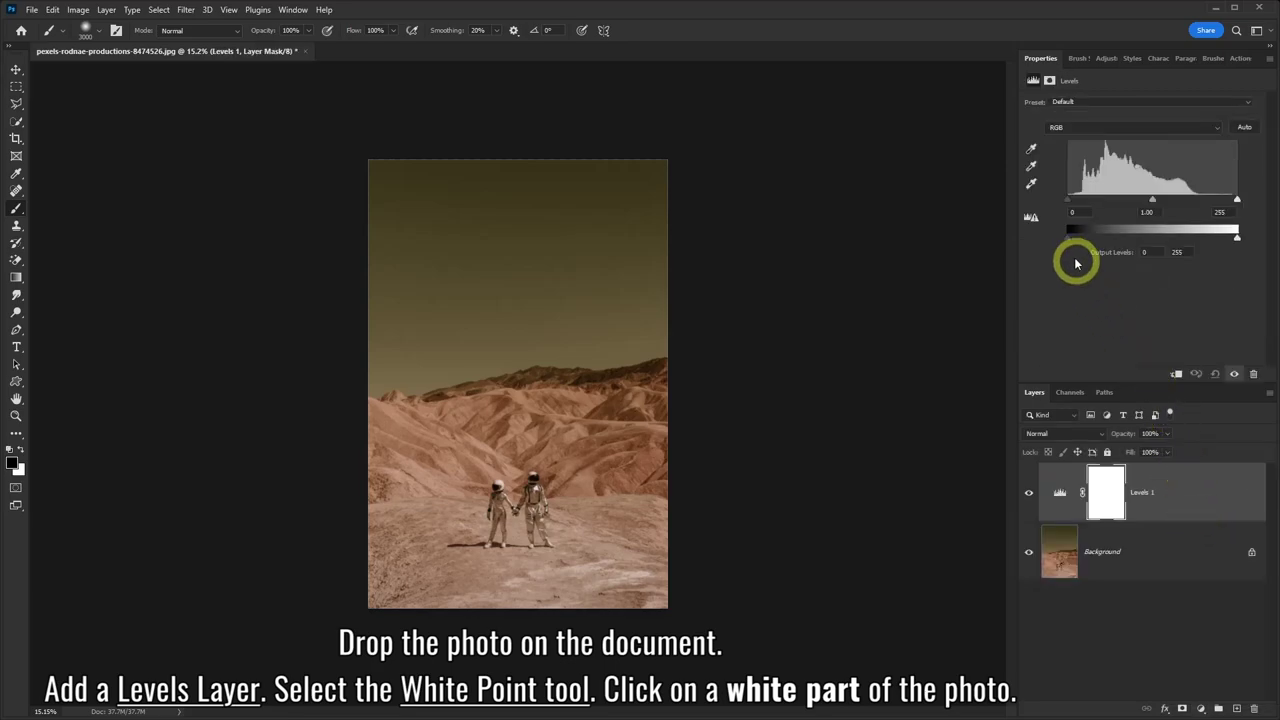
{"action": "left_click", "coordinate": [1030, 185]}
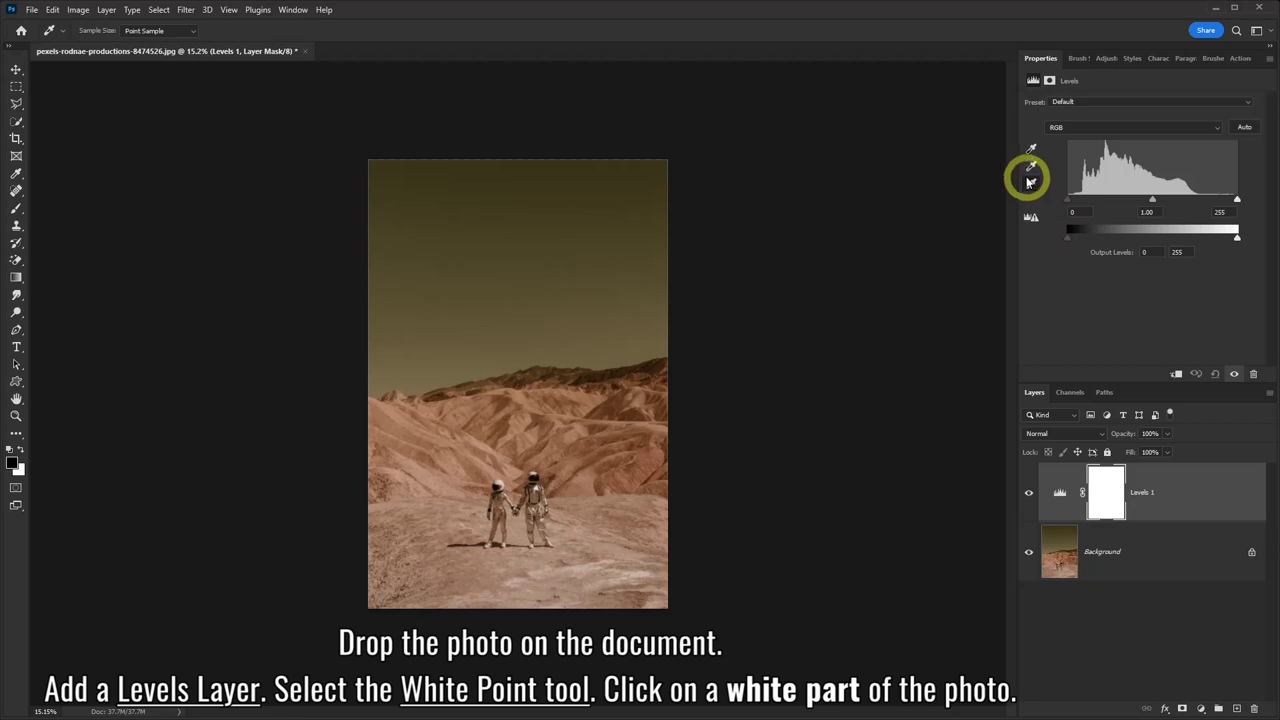
{"action": "left_click", "coordinate": [498, 480]}
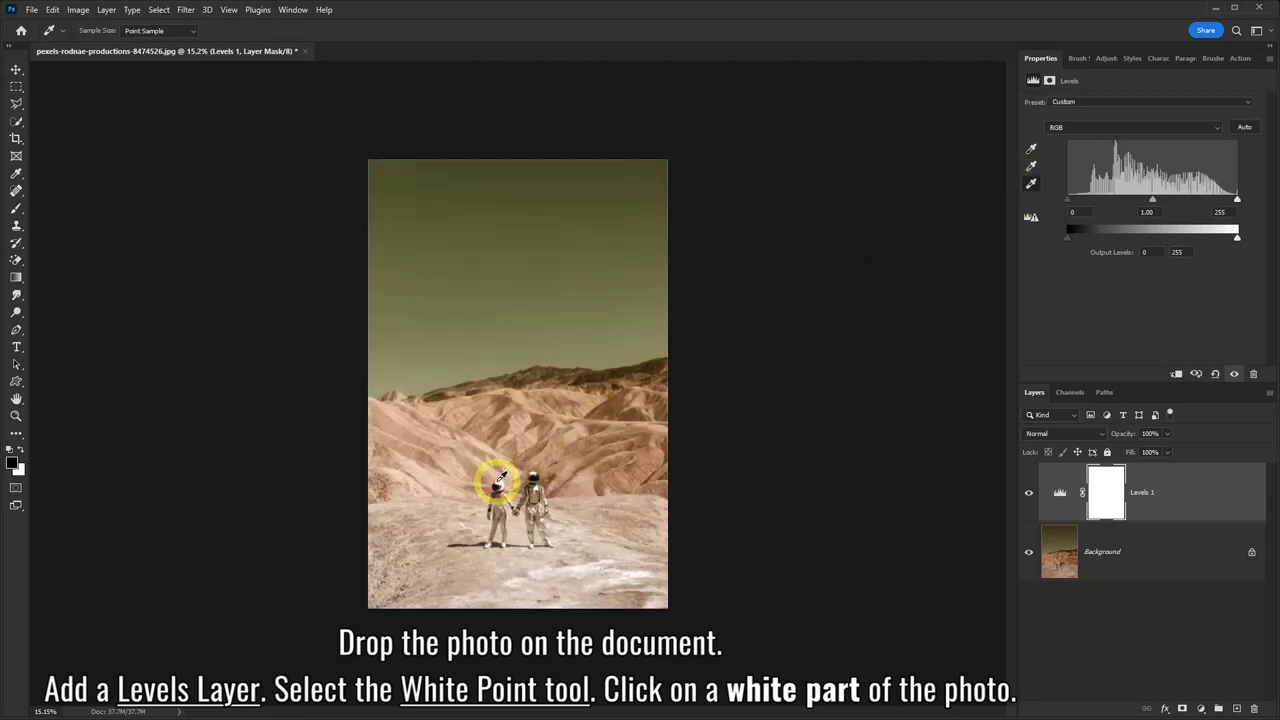
{"action": "left_click", "coordinate": [498, 480]}
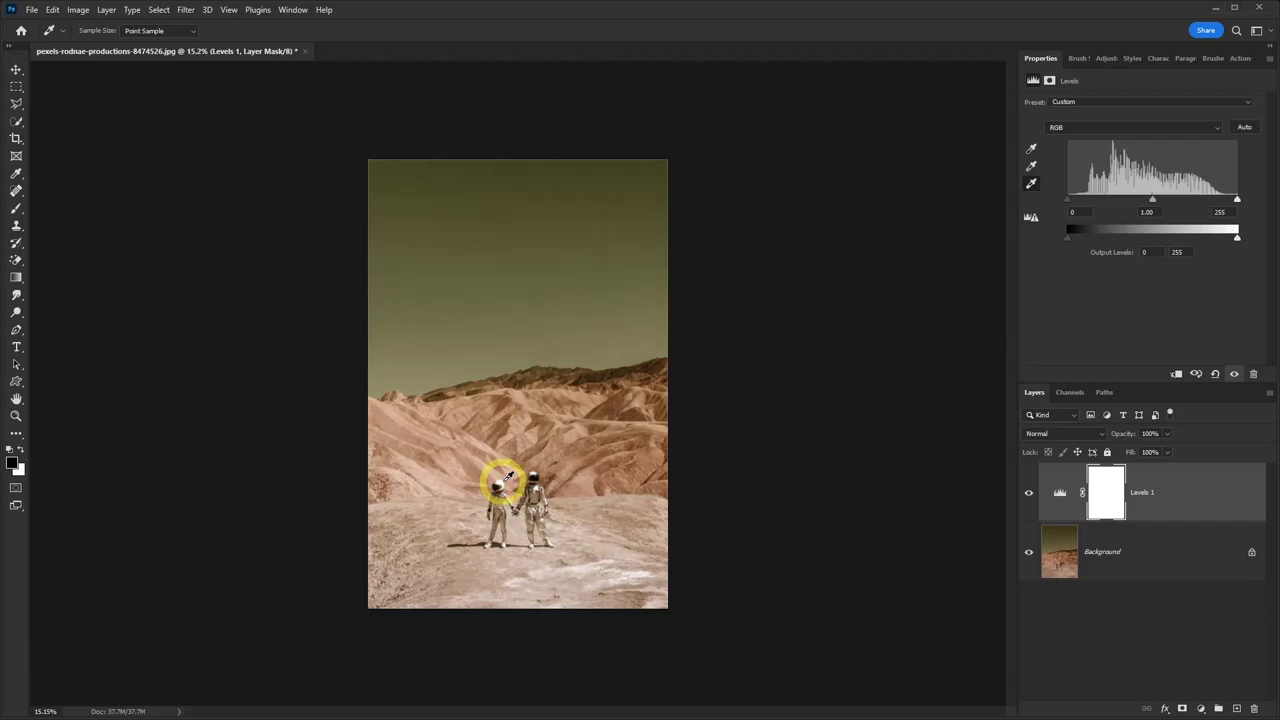
Step: Set the Levels black and grey points on the astronaut, then compare with Levels toggled
{"action": "left_click", "coordinate": [1032, 150]}
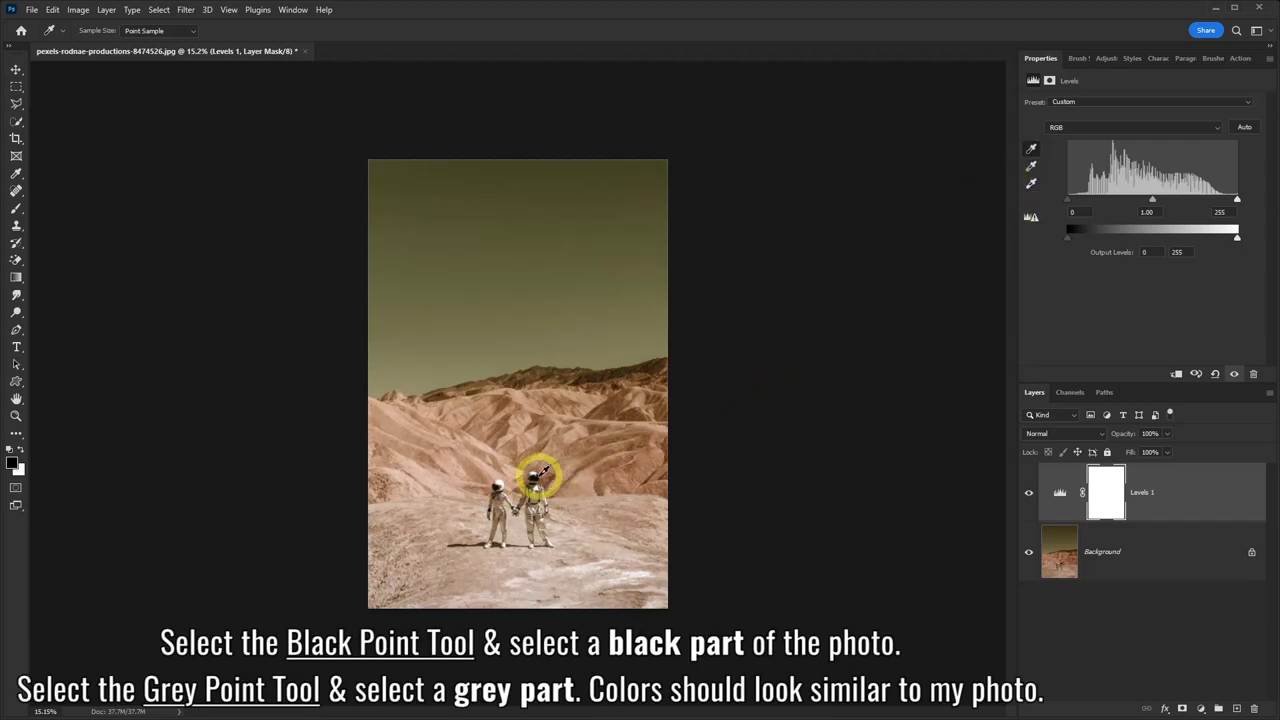
{"action": "left_click", "coordinate": [536, 478]}
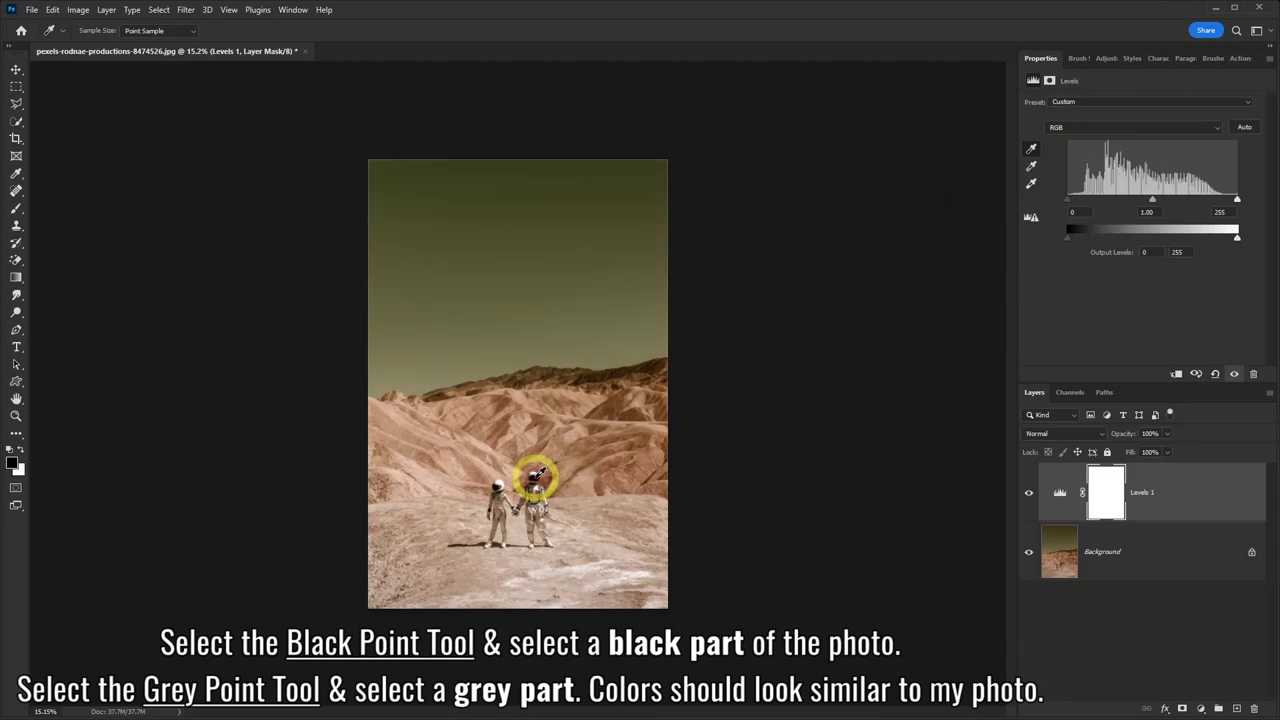
{"action": "left_click", "coordinate": [538, 476]}
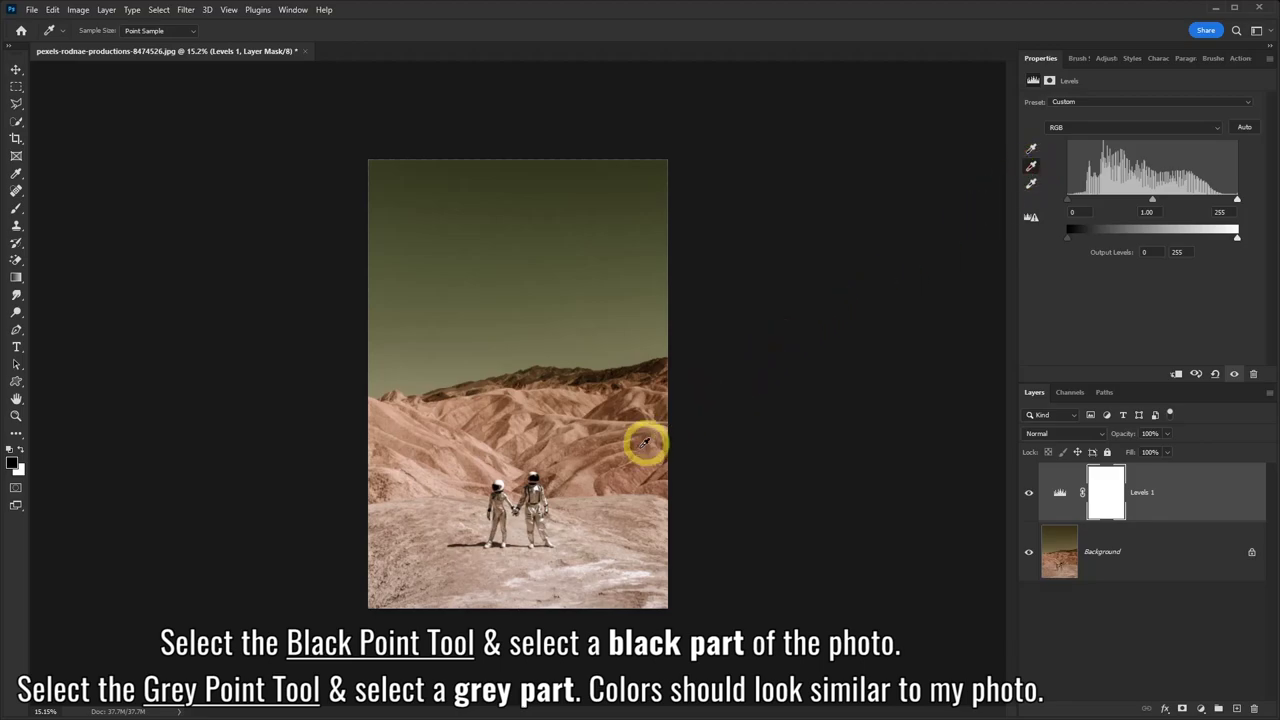
{"action": "left_click", "coordinate": [538, 494]}
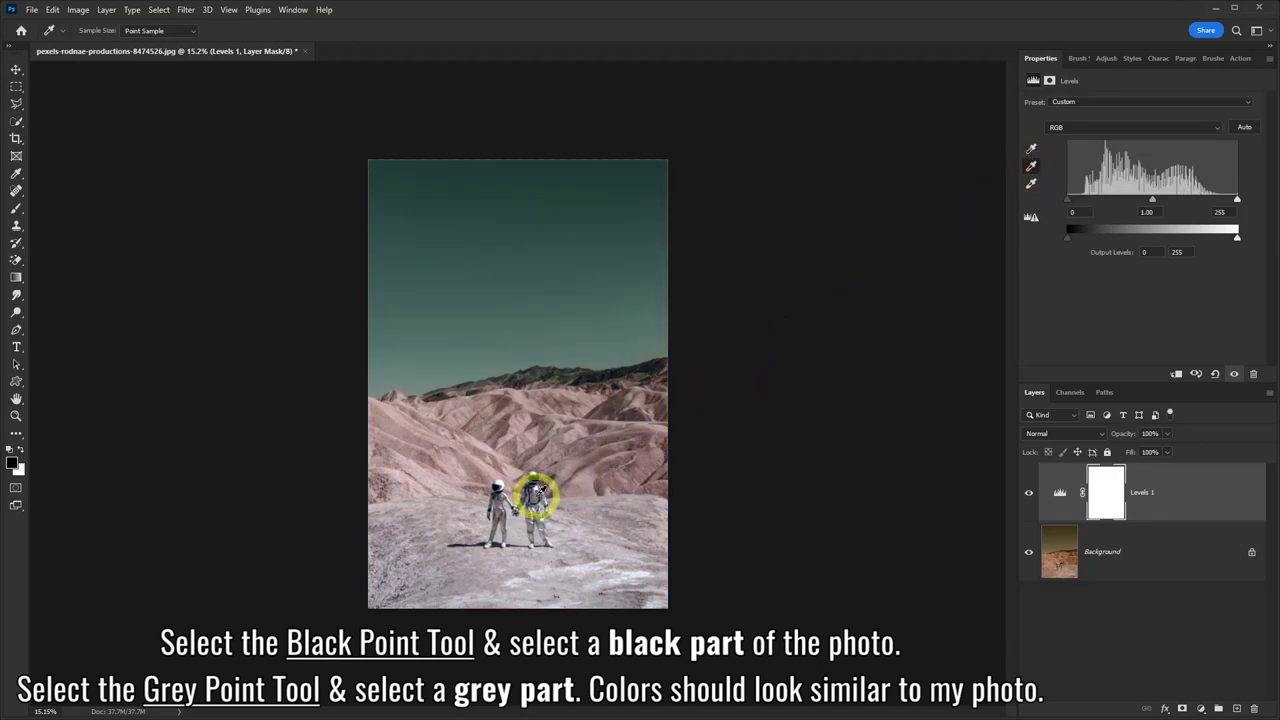
{"action": "left_click", "coordinate": [1029, 496]}
{"action": "left_click", "coordinate": [1028, 494]}
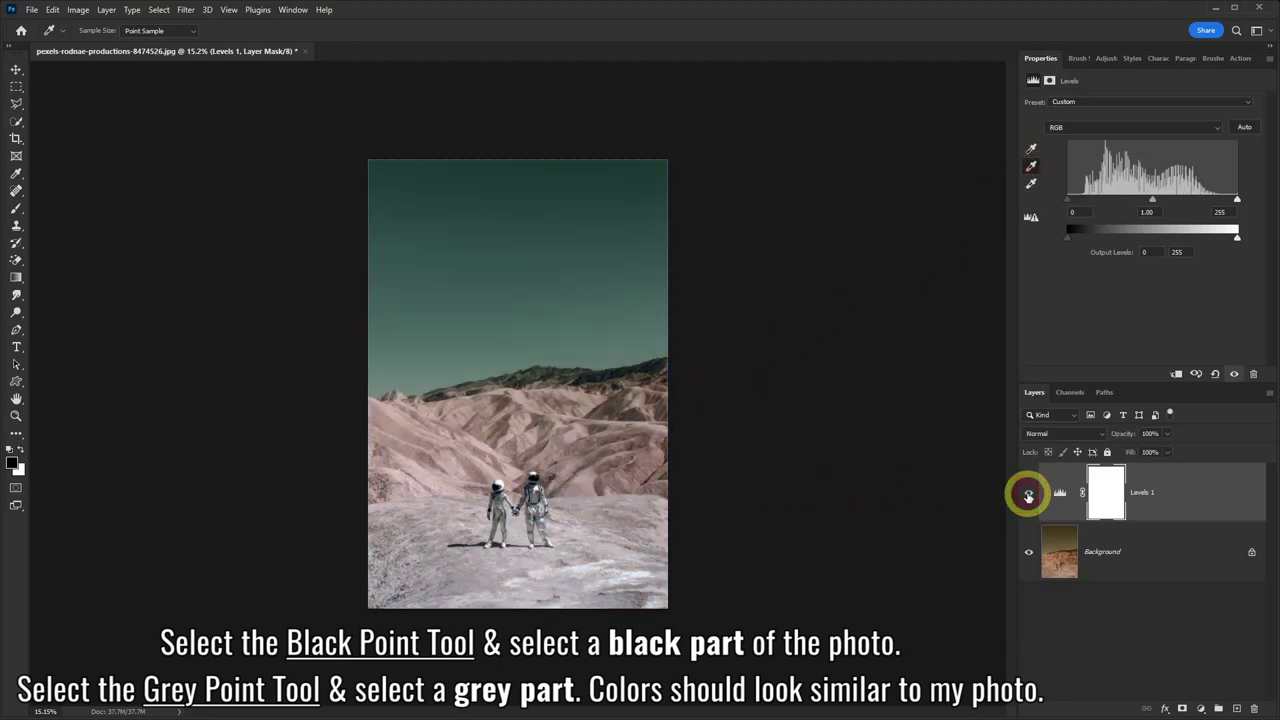
{"action": "left_click", "coordinate": [1028, 496]}
{"action": "left_click", "coordinate": [1028, 495]}
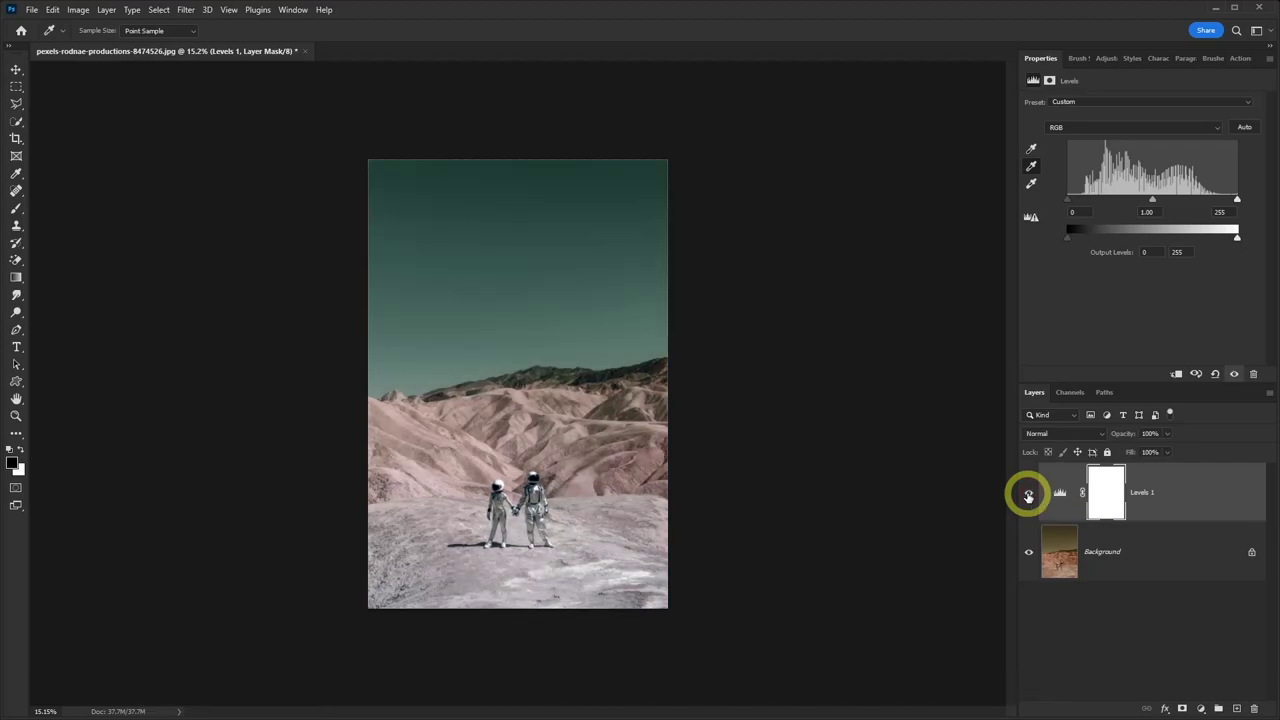
Step: Place the night-sky photo pexels-eberhard-grossgasteiger-2098427 onto the canvas from Explorer
{"action": "key", "text": "alt+Tab"}
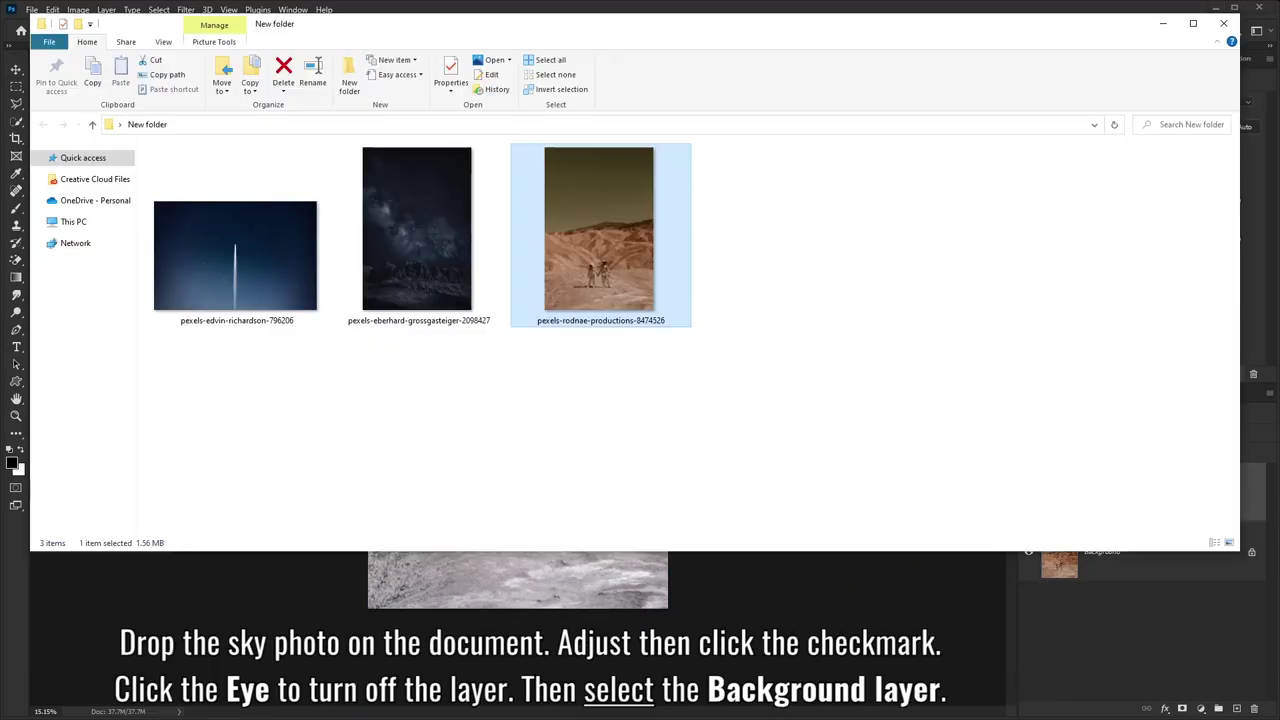
{"action": "left_click", "coordinate": [457, 270]}
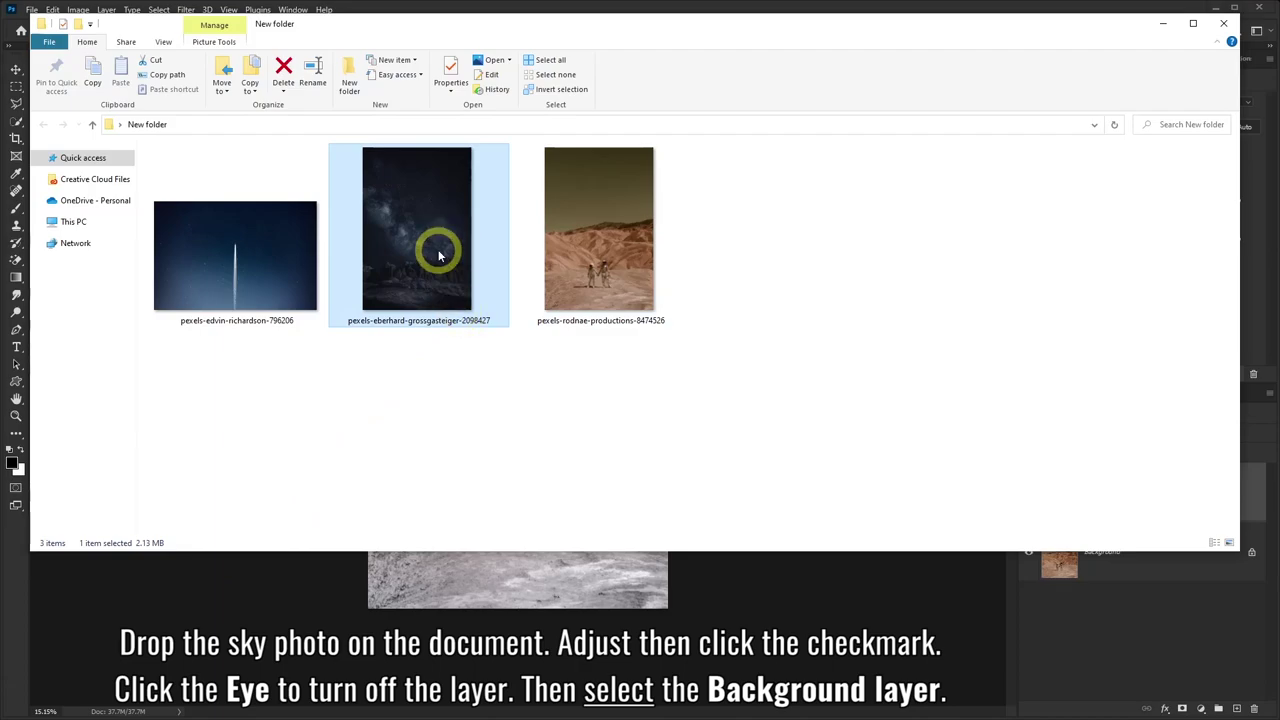
{"action": "left_click_drag", "start_coordinate": [438, 256], "coordinate": [505, 577]}
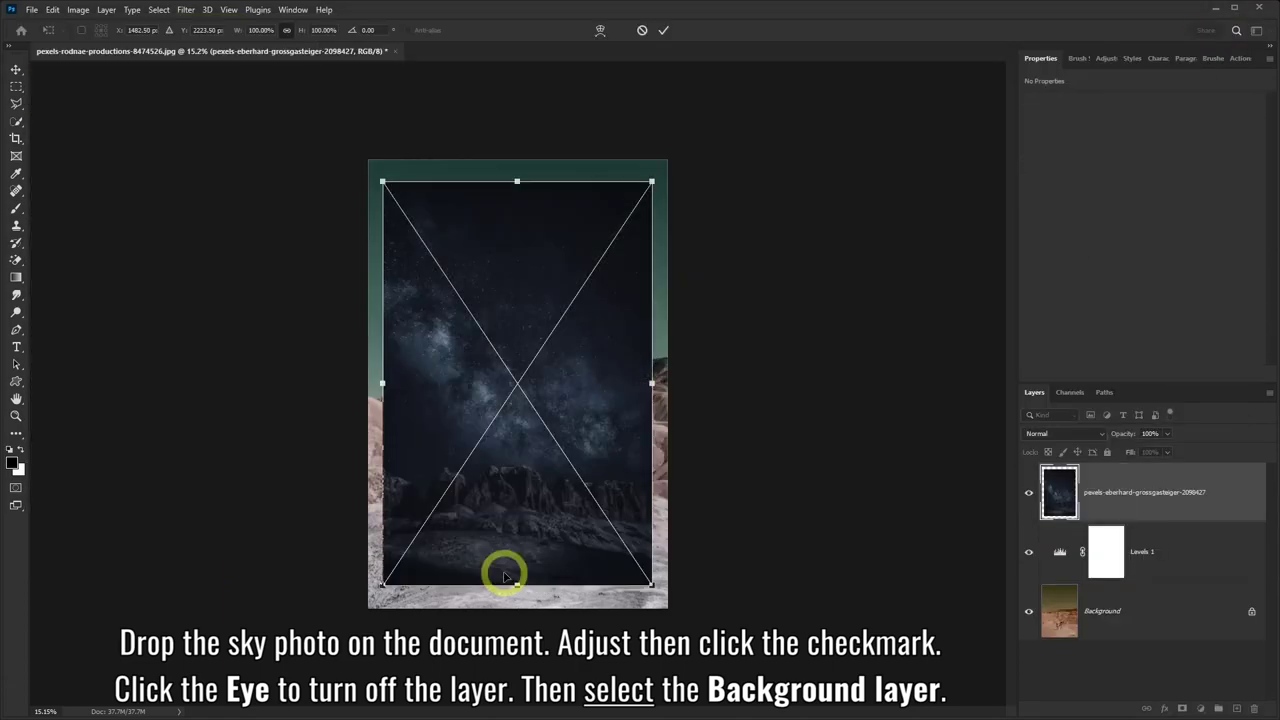
Step: Scale the night-sky layer to cover the canvas, commit it, hide it, and select Background
{"action": "left_click_drag", "start_coordinate": [381, 181], "coordinate": [345, 169]}
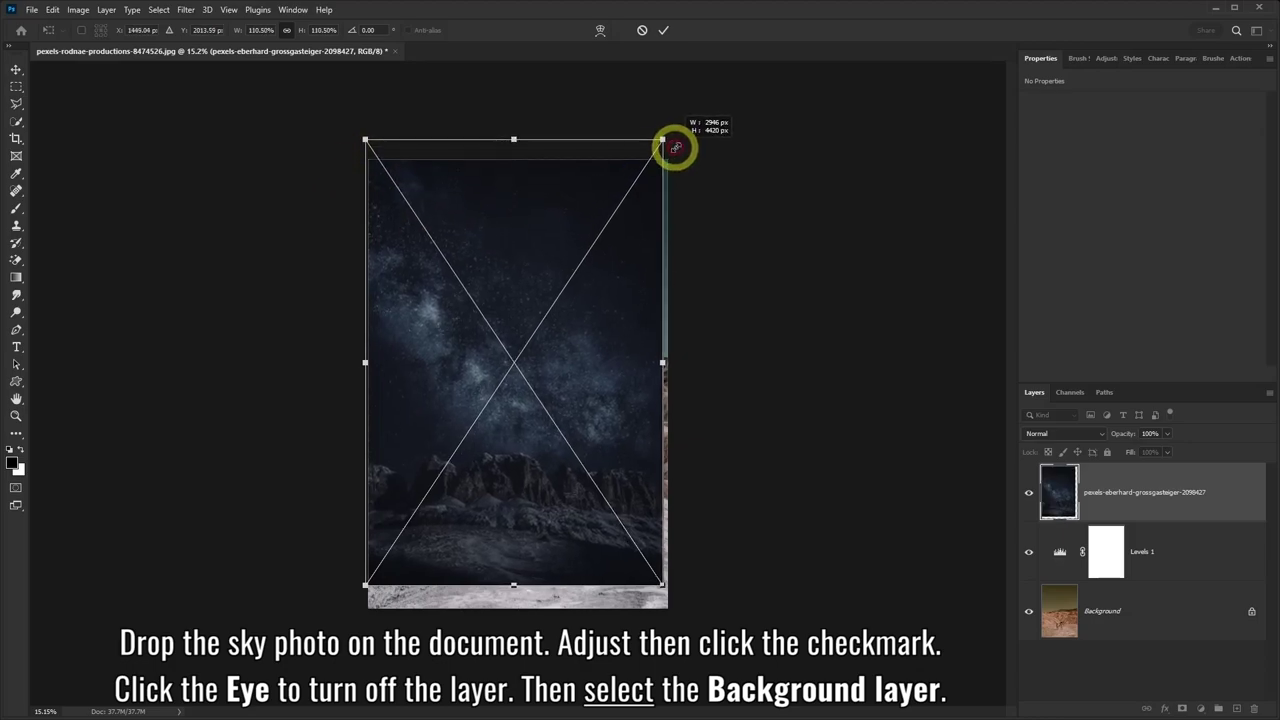
{"action": "mouse_move", "coordinate": [650, 155]}
{"action": "left_mouse_down"}
{"action": "mouse_move", "coordinate": [686, 143]}
{"action": "mouse_move", "coordinate": [578, 242]}
{"action": "mouse_move", "coordinate": [580, 257]}
{"action": "left_mouse_up"}
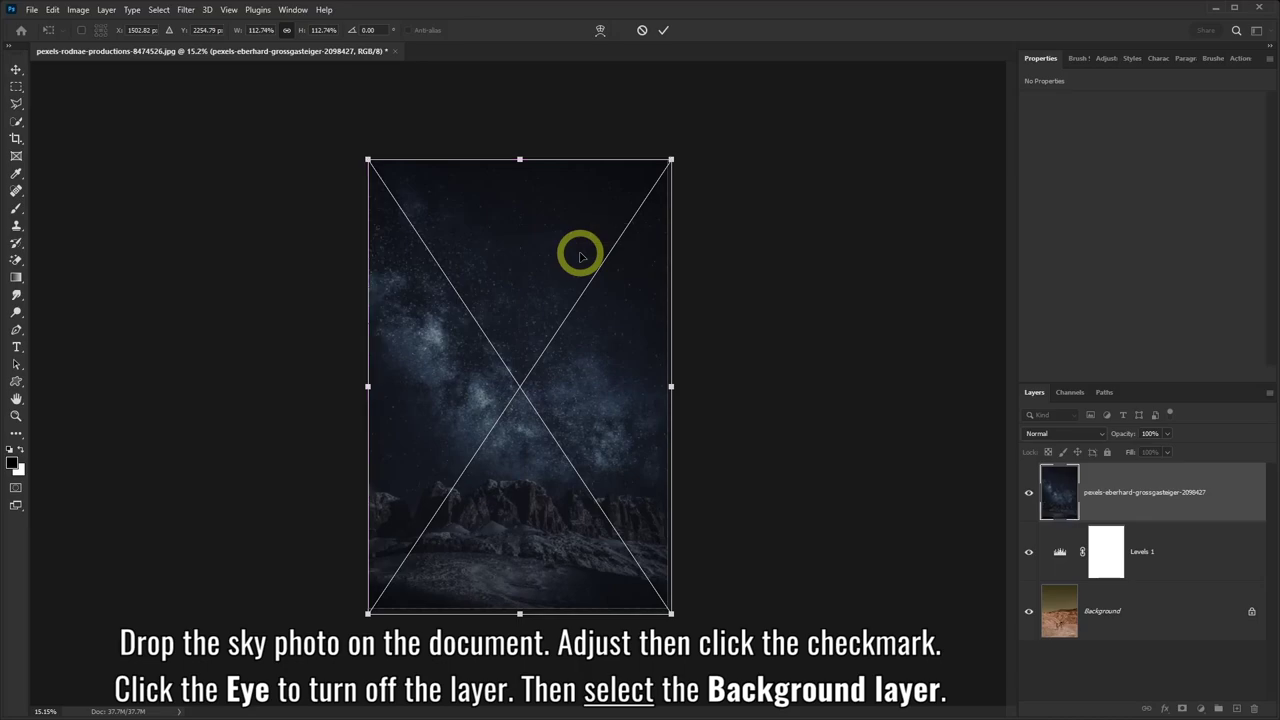
{"action": "left_click_drag", "start_coordinate": [367, 160], "coordinate": [366, 157]}
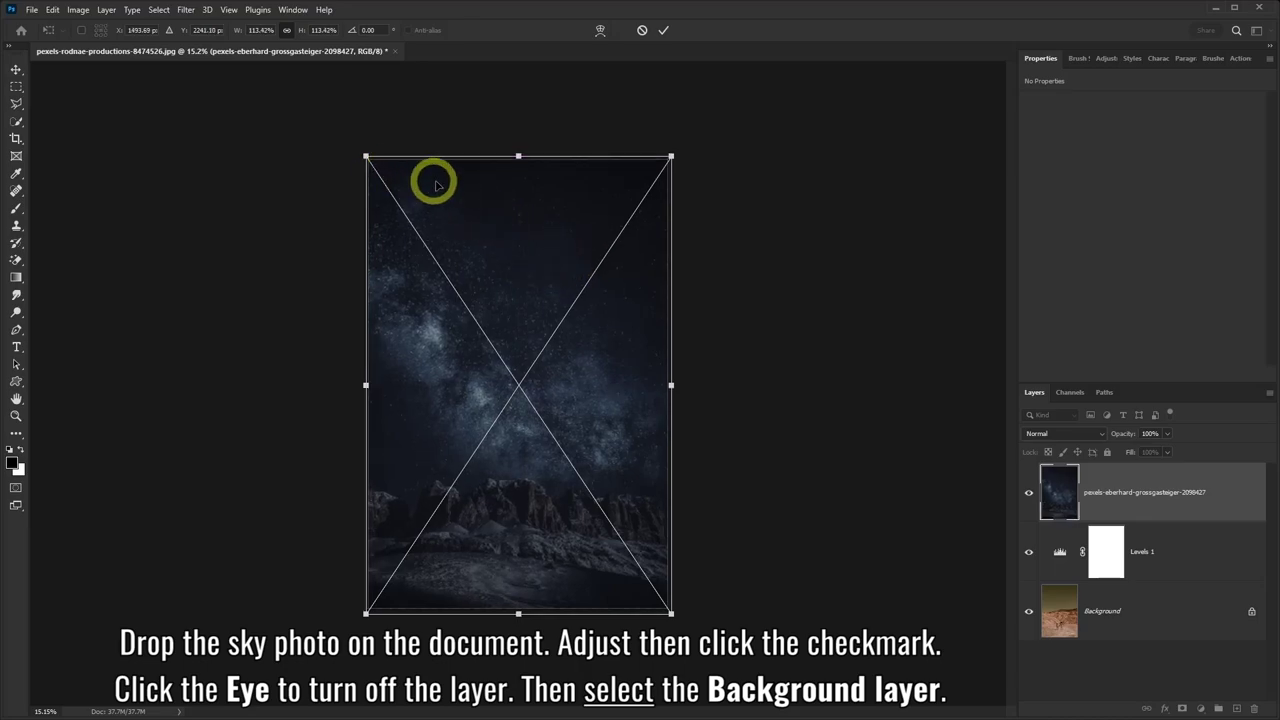
{"action": "left_click", "coordinate": [664, 31]}
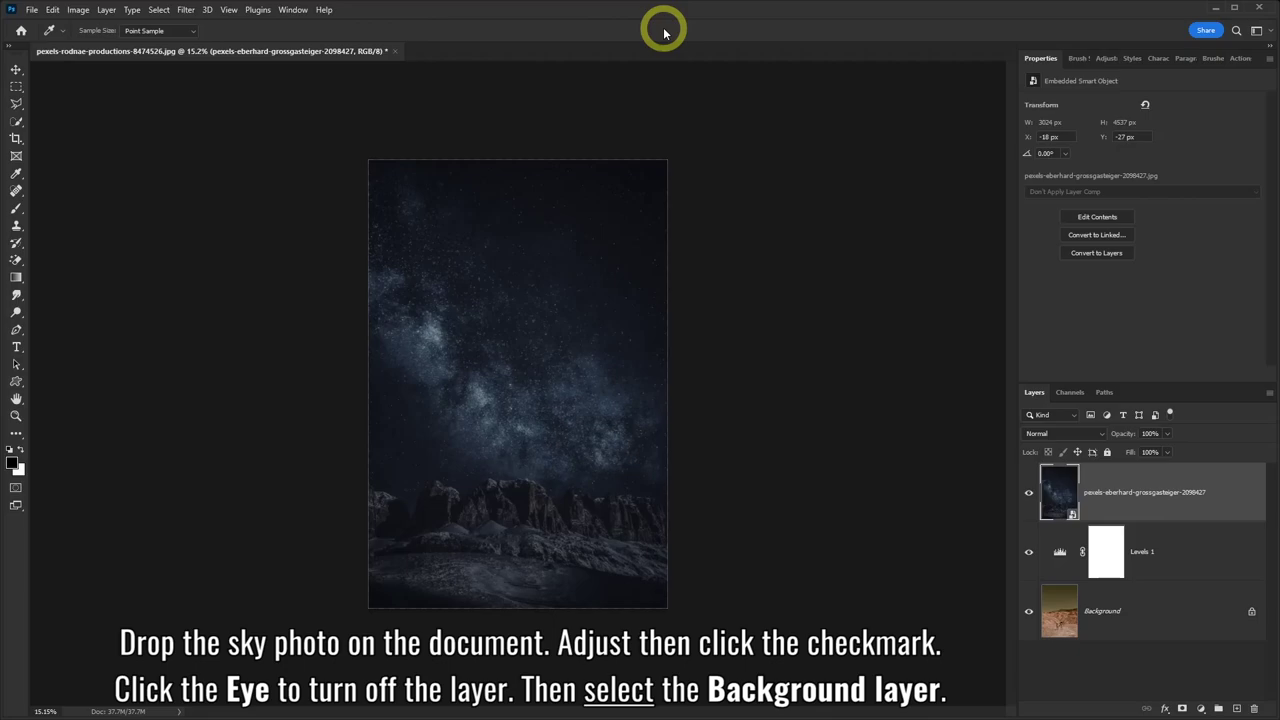
{"action": "left_click", "coordinate": [1030, 496]}
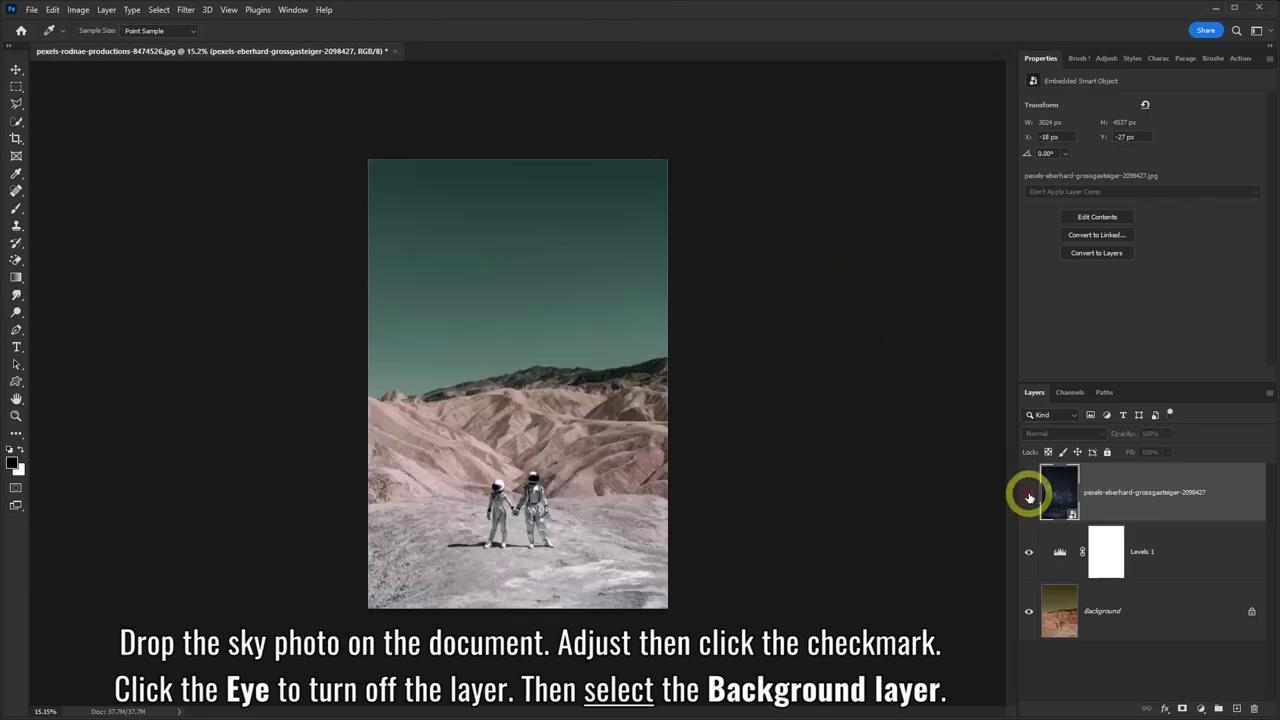
{"action": "left_click", "coordinate": [1102, 612]}
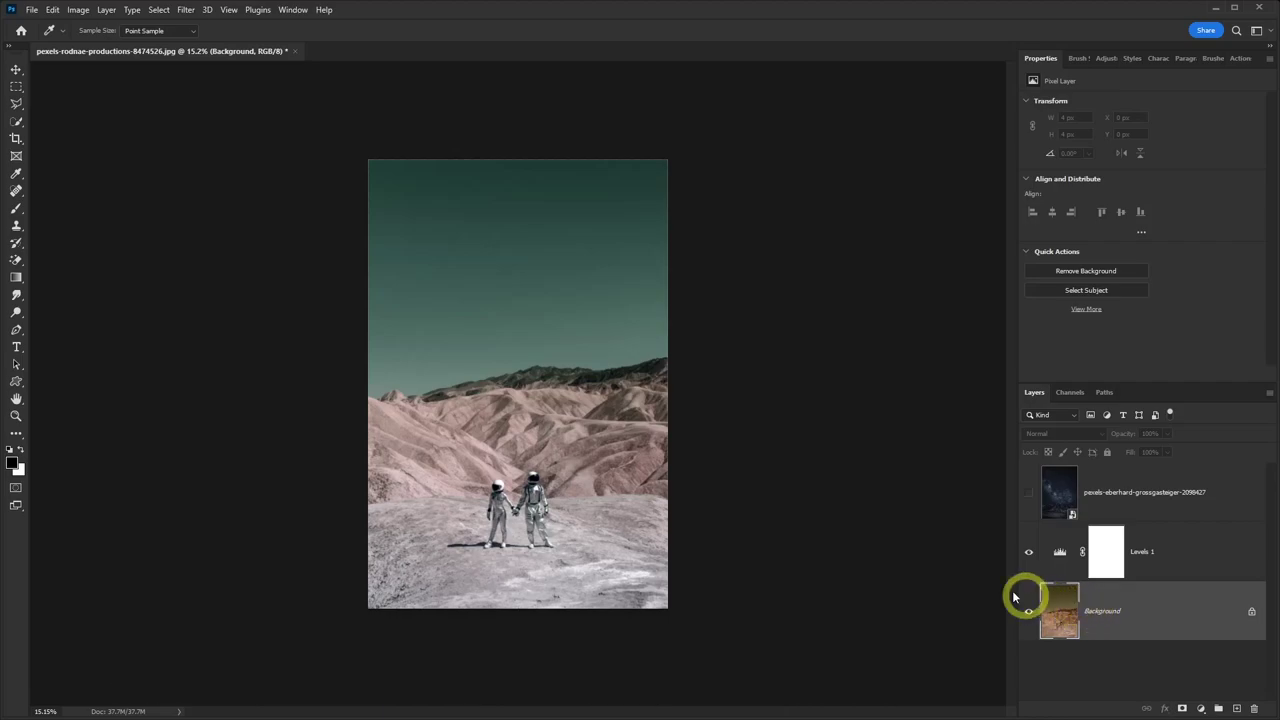
Step: Select the teal sky with the Quick Selection Tool at 400 px, 25% hardness and spacing
{"action": "left_click", "coordinate": [15, 123]}
{"action": "left_click_drag", "start_coordinate": [15, 127], "coordinate": [62, 143]}
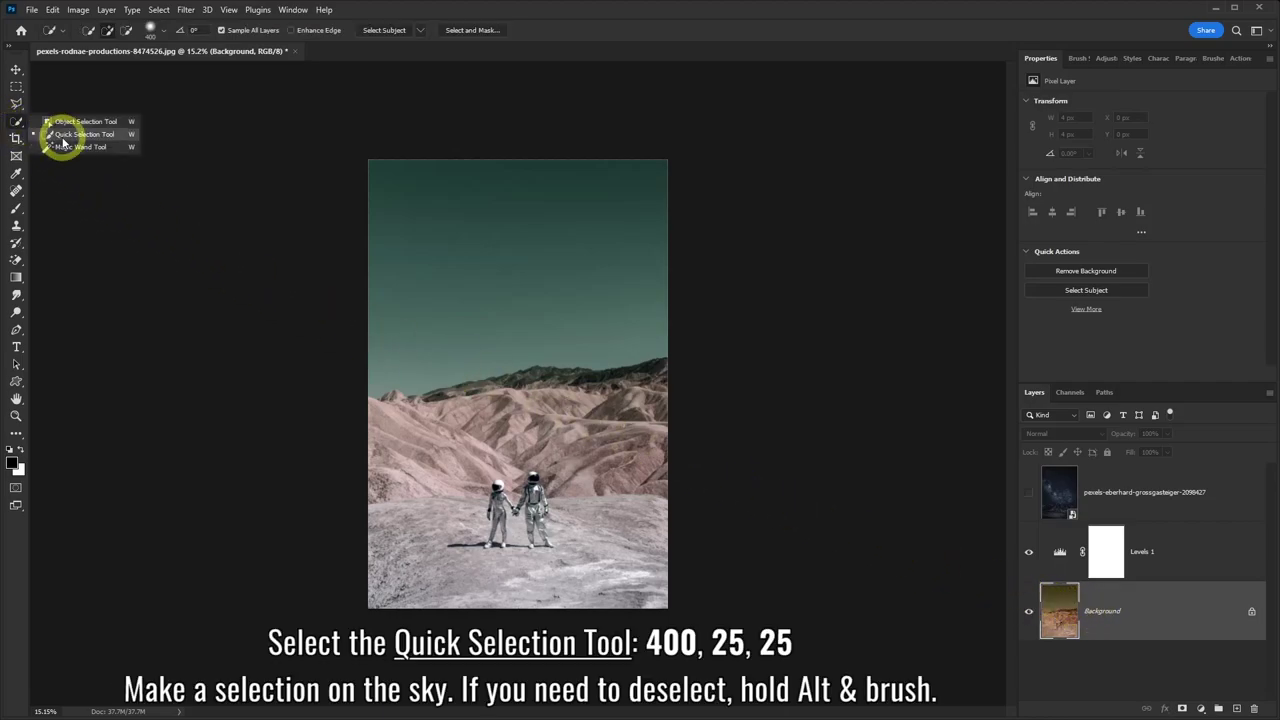
{"action": "left_click", "coordinate": [62, 138]}
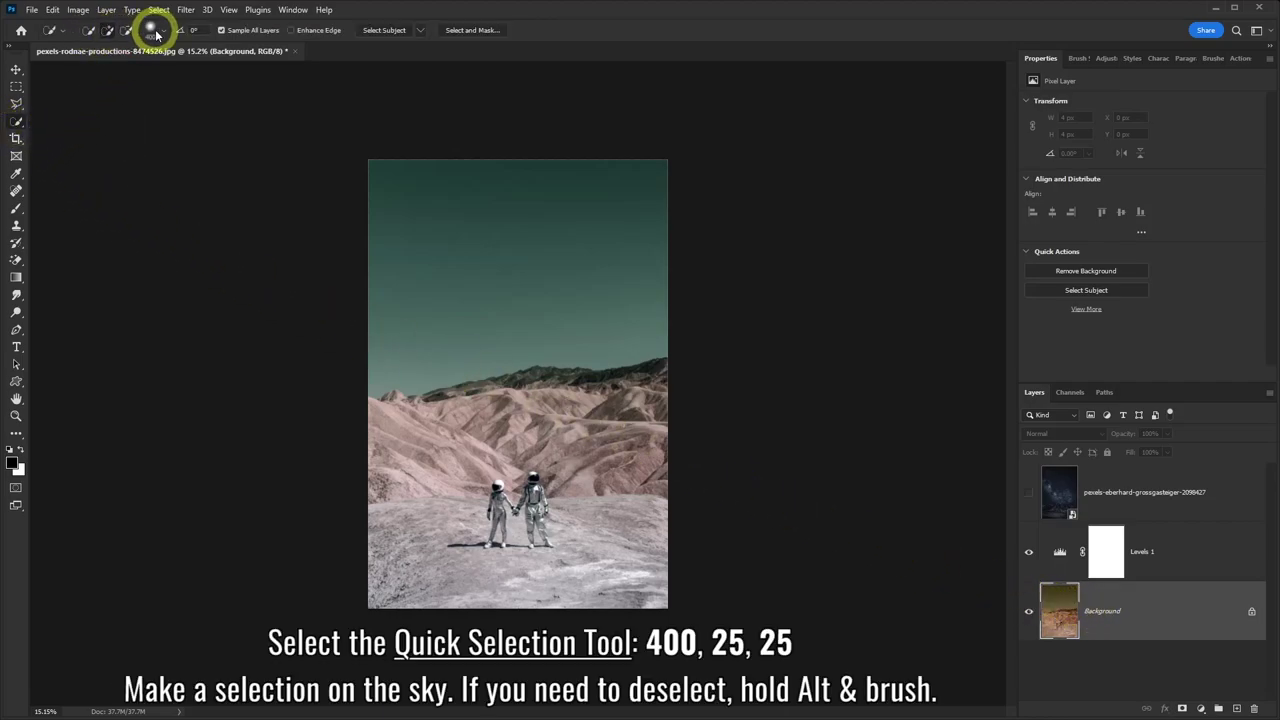
{"action": "left_click", "coordinate": [156, 35]}
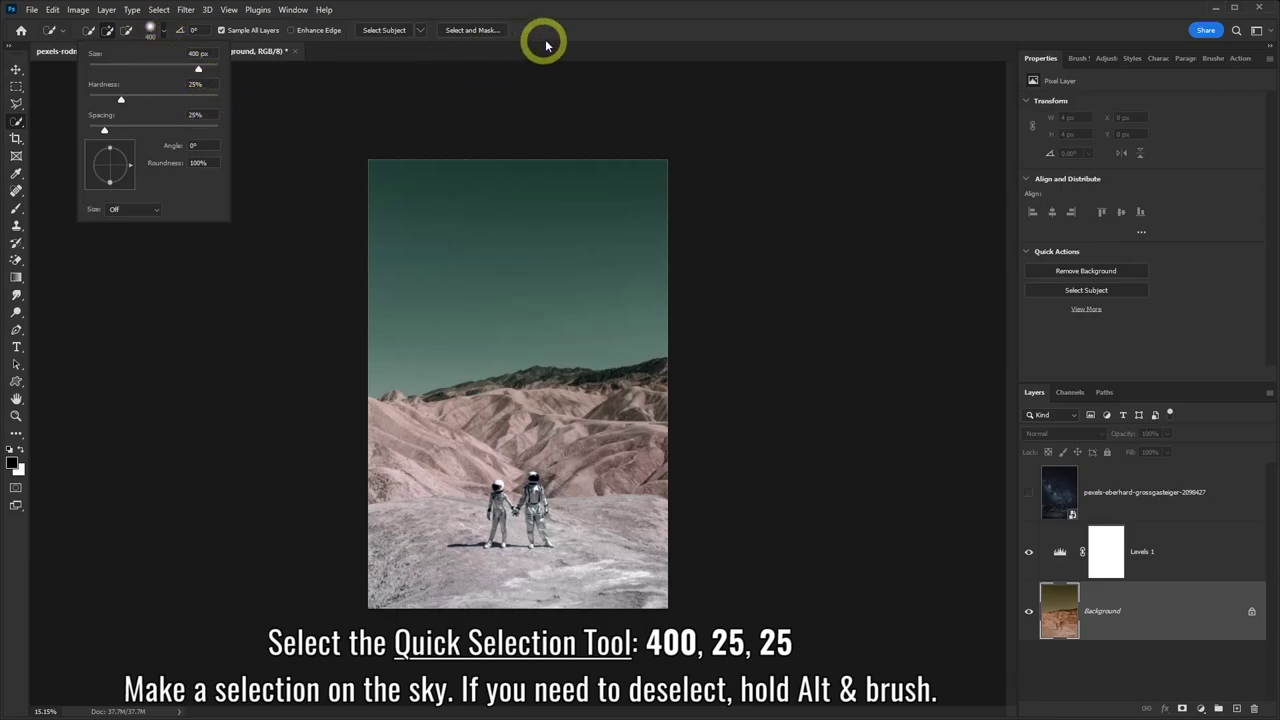
{"action": "left_click", "coordinate": [570, 19]}
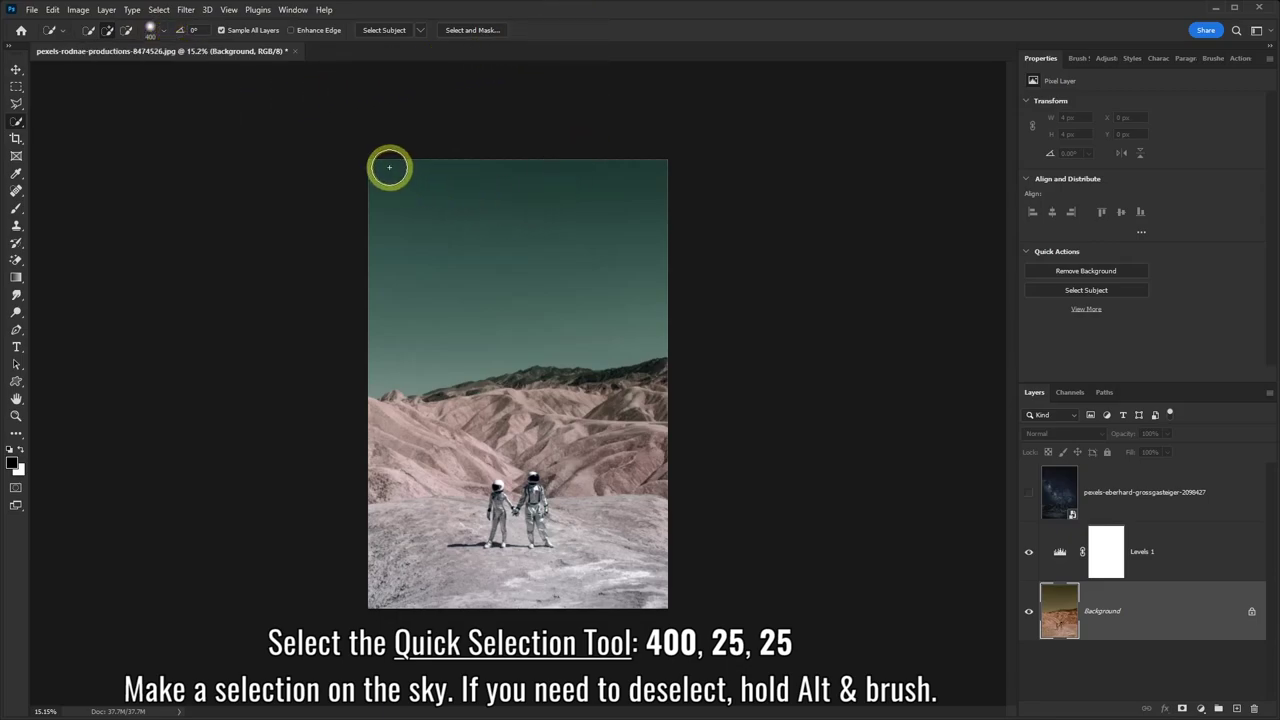
{"action": "left_click_drag", "start_coordinate": [390, 168], "coordinate": [549, 250]}
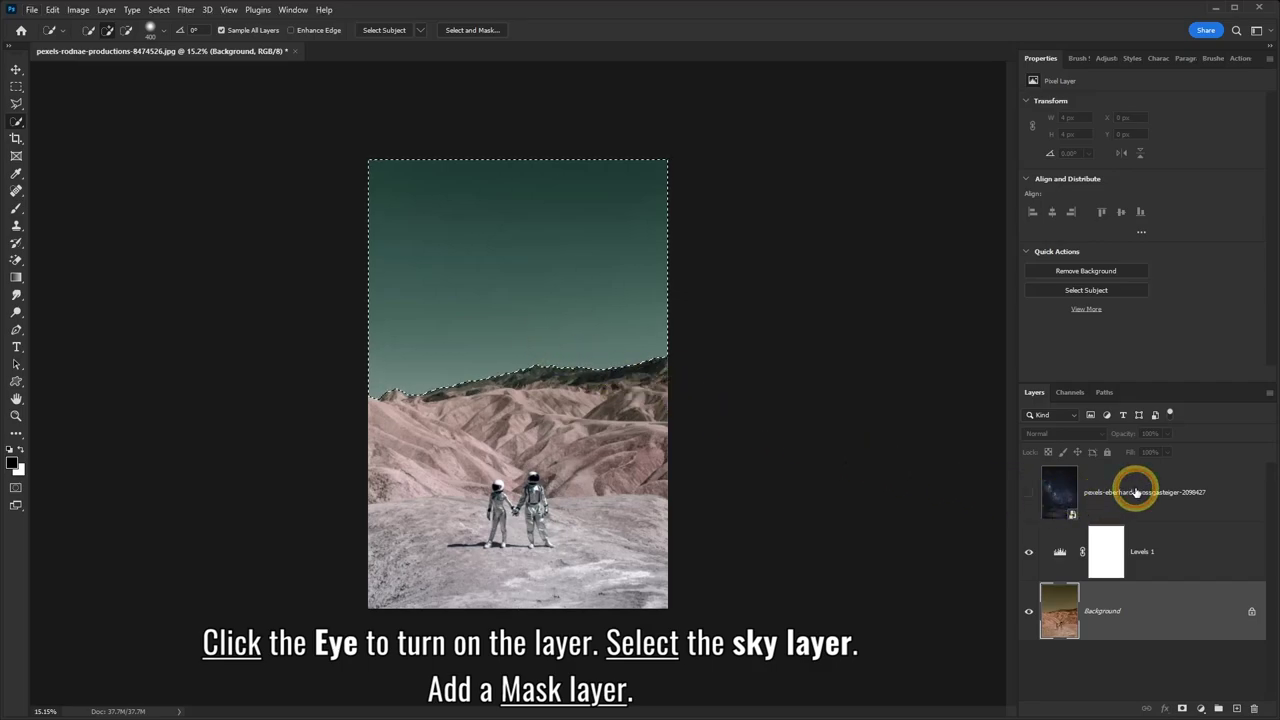
Step: Show the night-sky layer, mask it to the sky selection, and unlink the mask
{"action": "left_click", "coordinate": [1100, 490]}
{"action": "left_click", "coordinate": [1028, 492]}
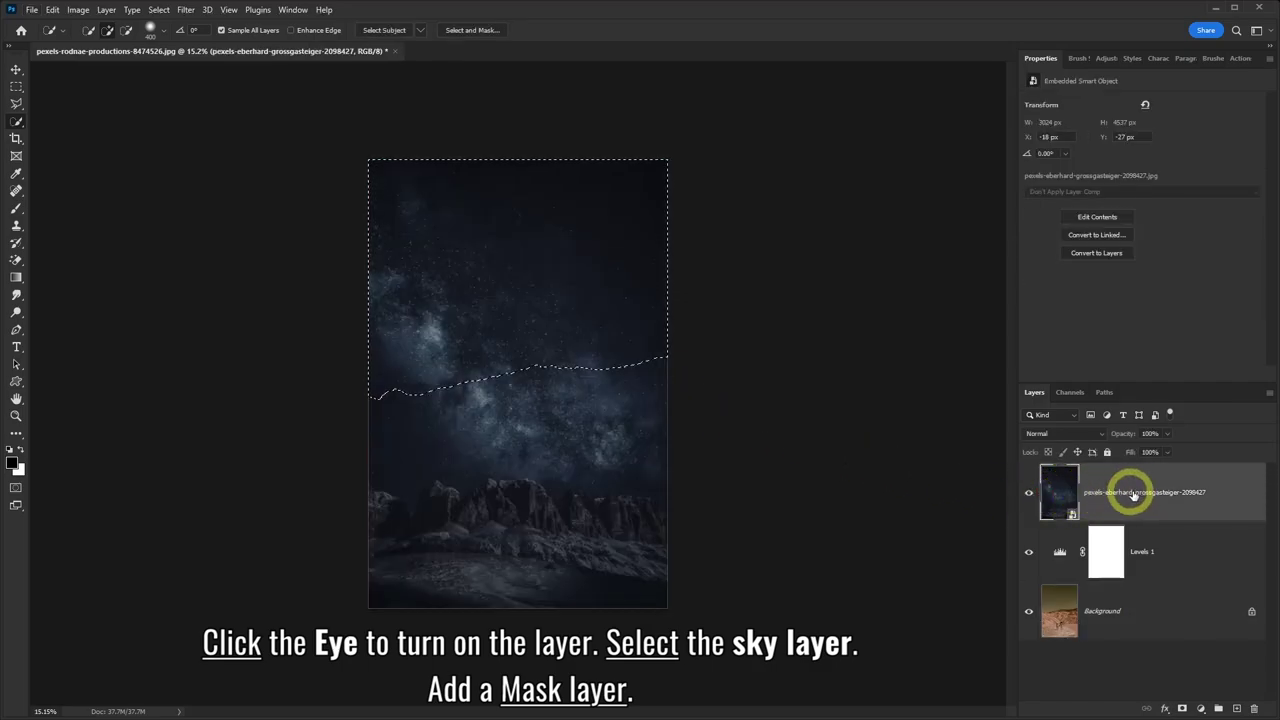
{"action": "left_click", "coordinate": [1182, 708]}
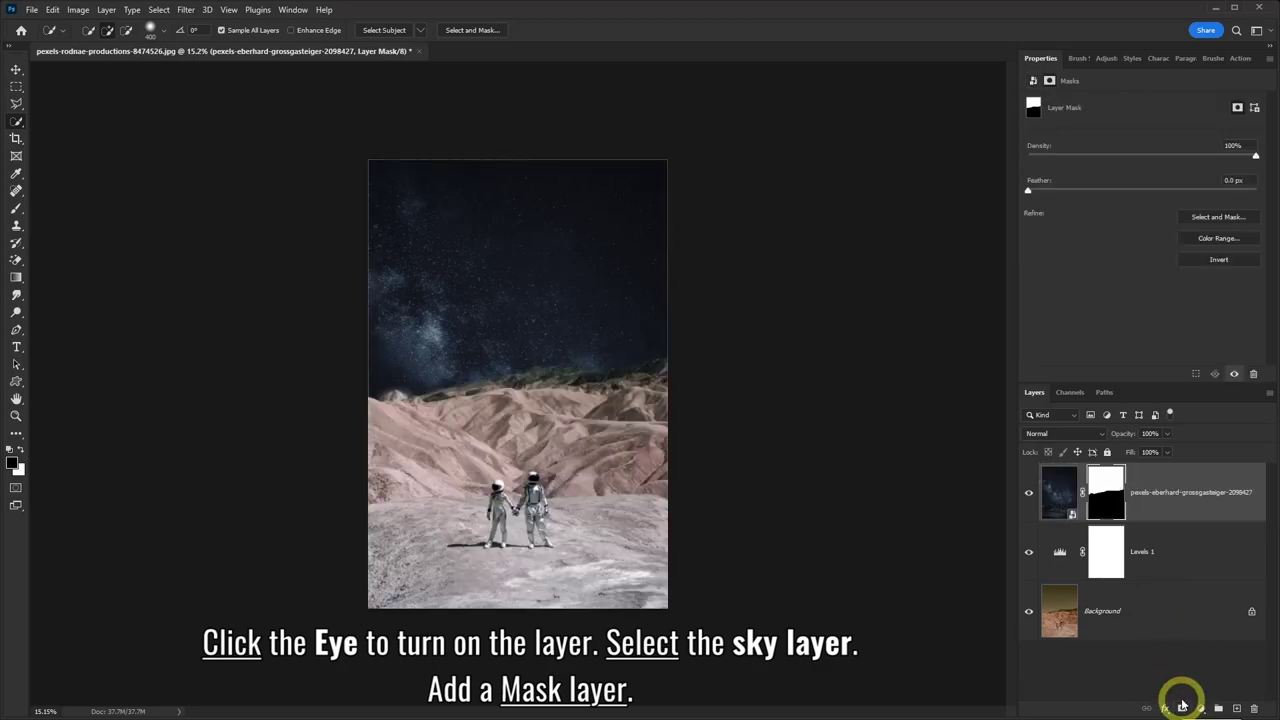
{"action": "left_click", "coordinate": [1083, 493]}
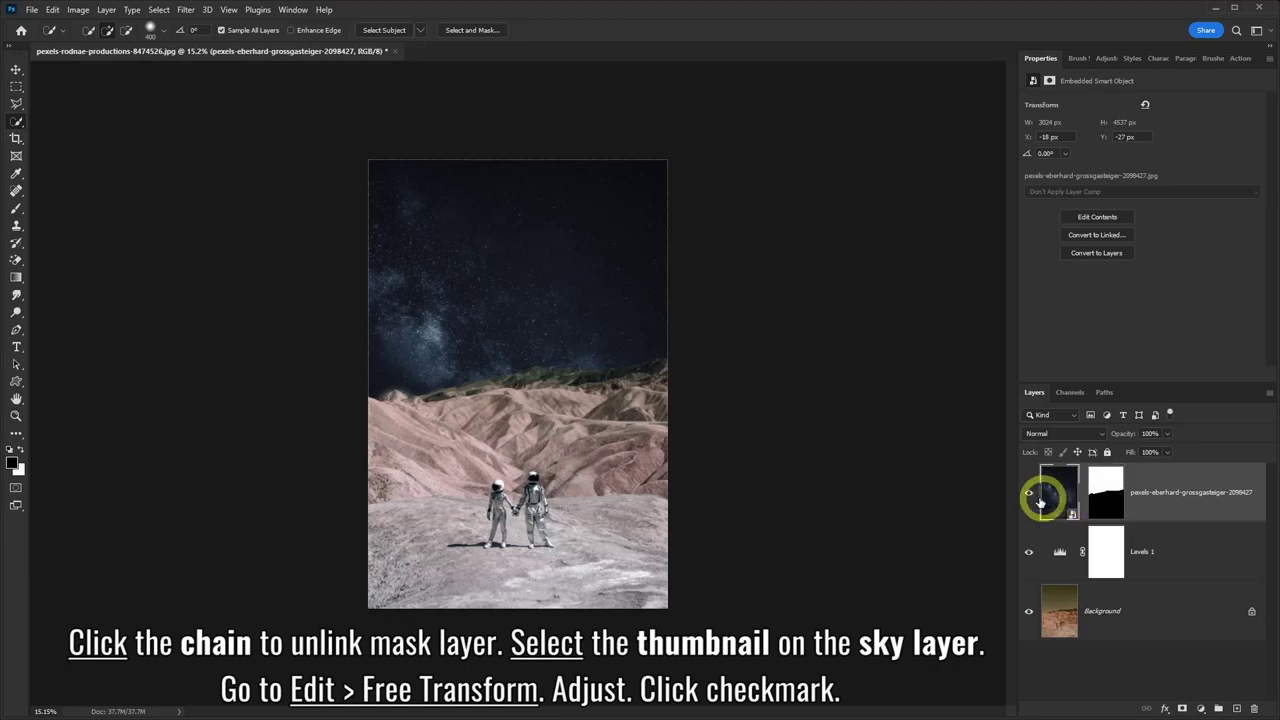
Step: Free Transform the night-sky image slightly downward within its mask and commit it
{"action": "left_click", "coordinate": [52, 9]}
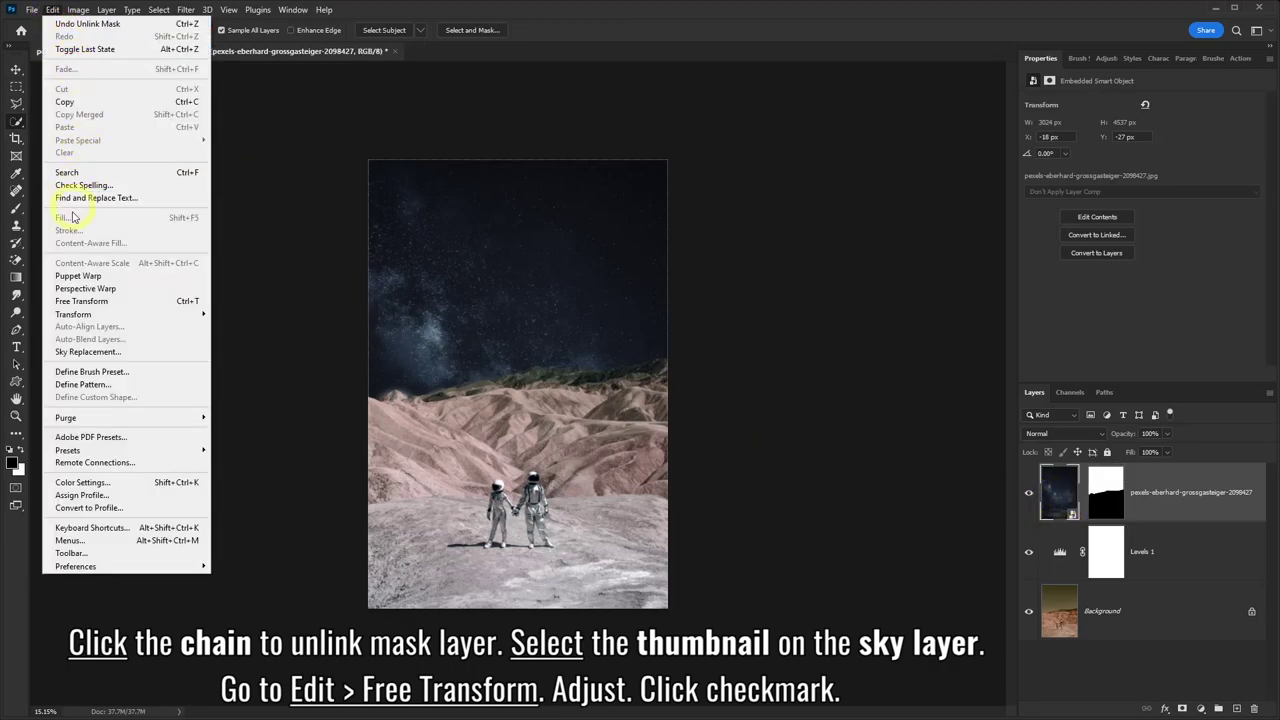
{"action": "left_click", "coordinate": [81, 301]}
{"action": "mouse_move", "coordinate": [422, 386]}
{"action": "left_mouse_down"}
{"action": "mouse_move", "coordinate": [431, 405]}
{"action": "mouse_move", "coordinate": [414, 325]}
{"action": "mouse_move", "coordinate": [425, 397]}
{"action": "left_mouse_up"}
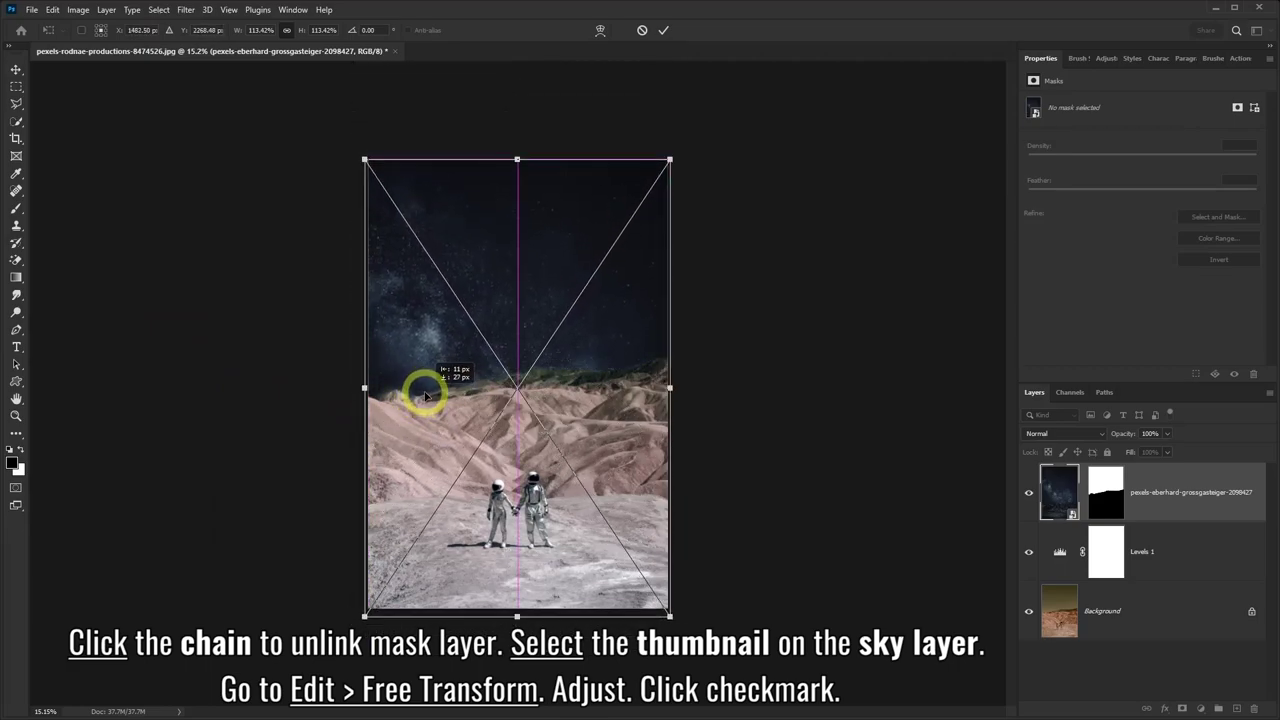
{"action": "left_click", "coordinate": [663, 30]}
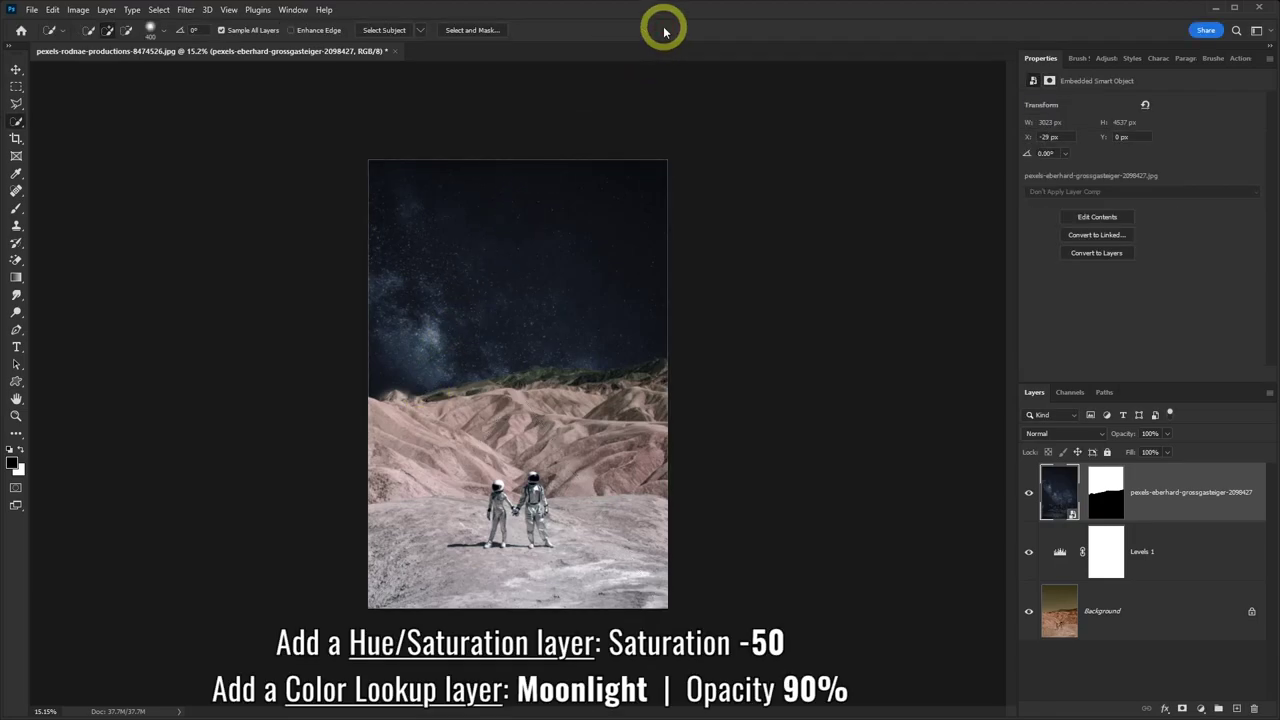
Step: Add a Hue/Saturation adjustment layer with Saturation at -50
{"action": "left_click", "coordinate": [1201, 708]}
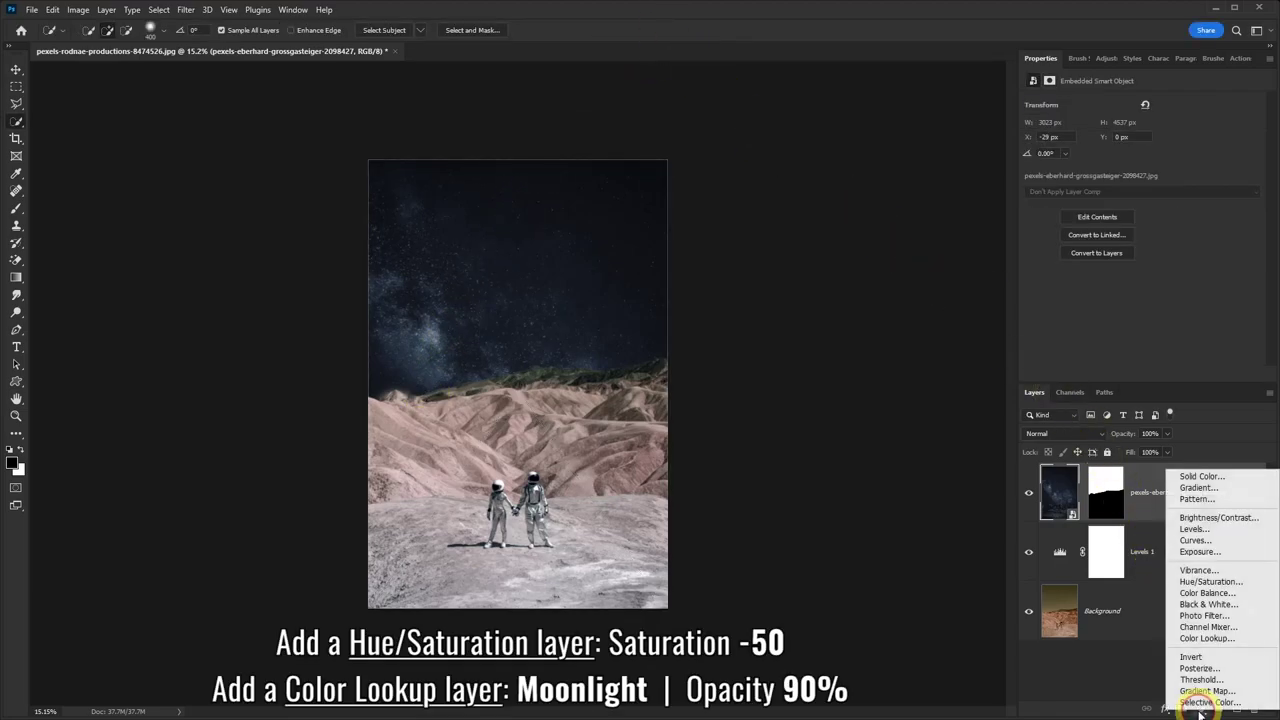
{"action": "left_click", "coordinate": [1200, 583]}
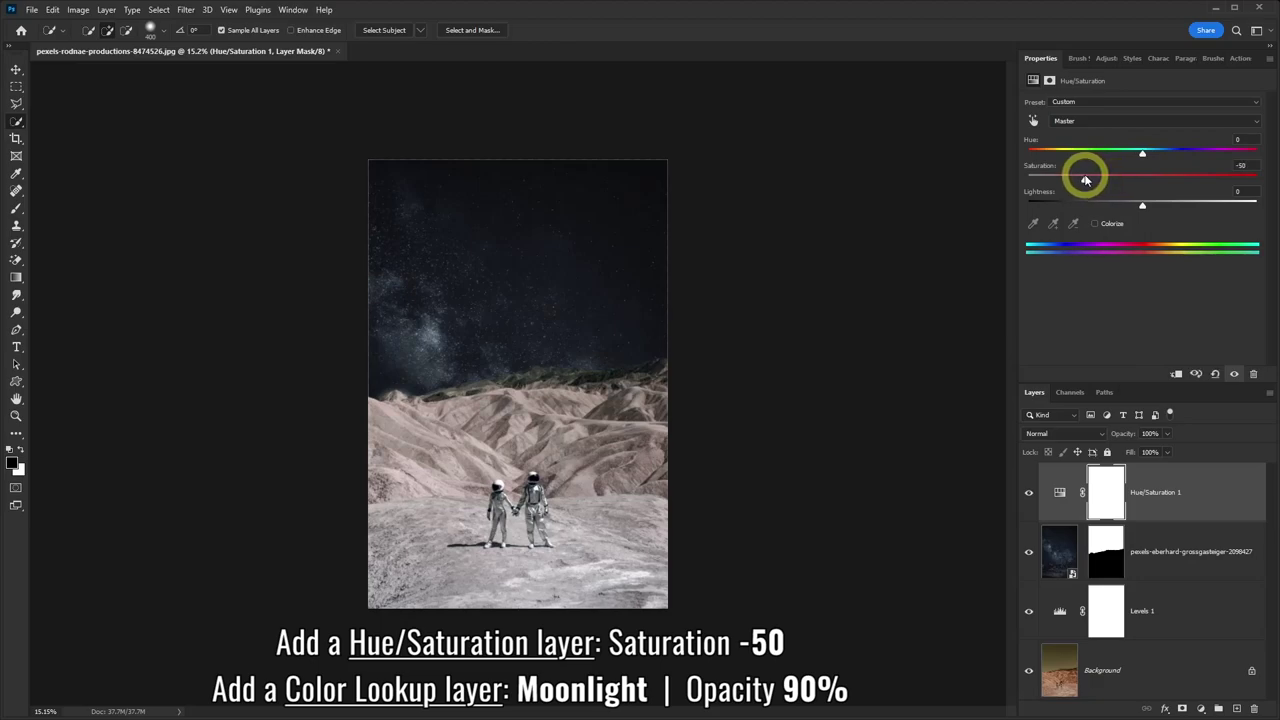
{"action": "left_click", "coordinate": [1201, 708]}
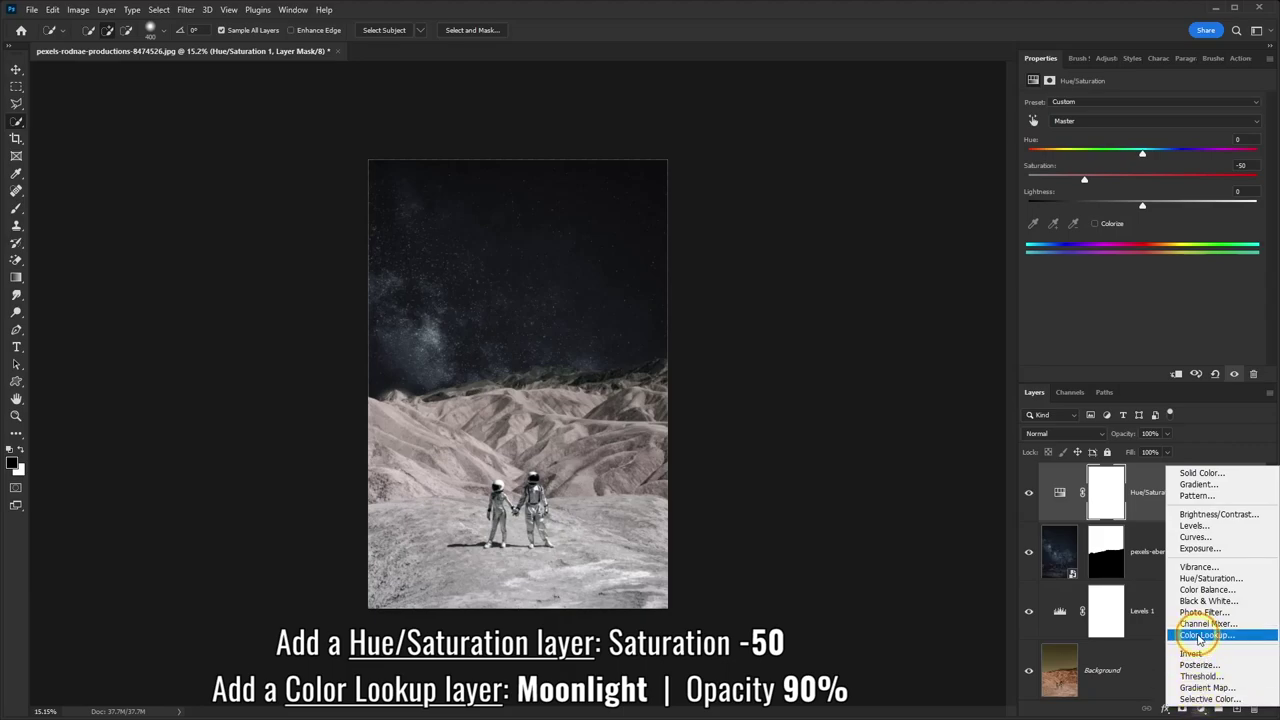
Step: Add a Color Lookup adjustment layer using Moonlight.3DL at 90% opacity
{"action": "left_click", "coordinate": [1200, 636]}
{"action": "left_click", "coordinate": [1118, 105]}
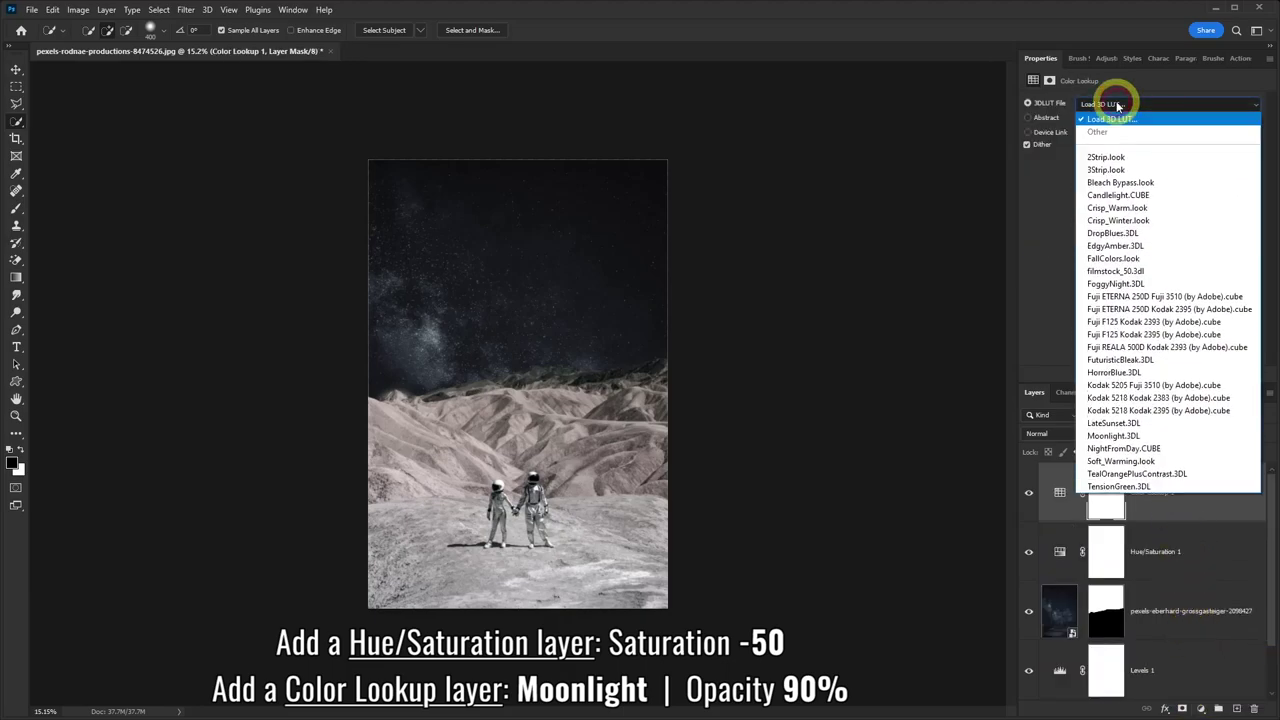
{"action": "left_click", "coordinate": [1110, 436]}
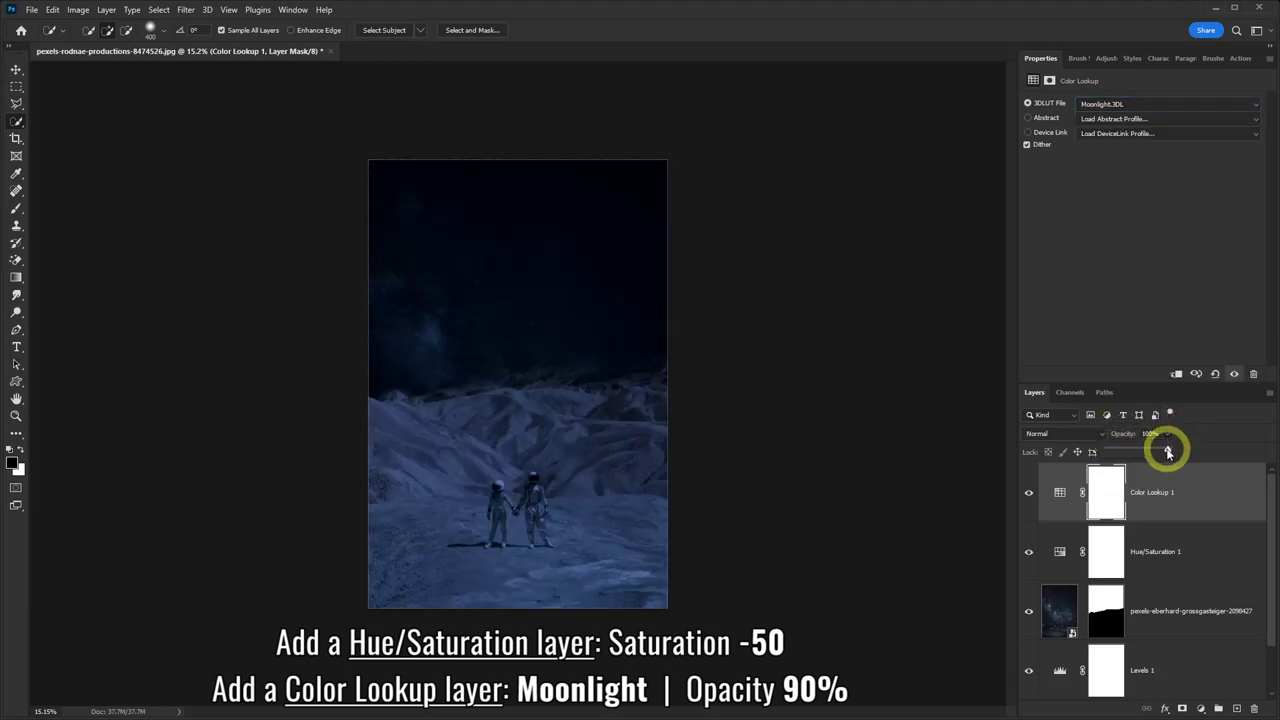
{"action": "left_click_drag", "start_coordinate": [1145, 452], "coordinate": [1143, 452]}
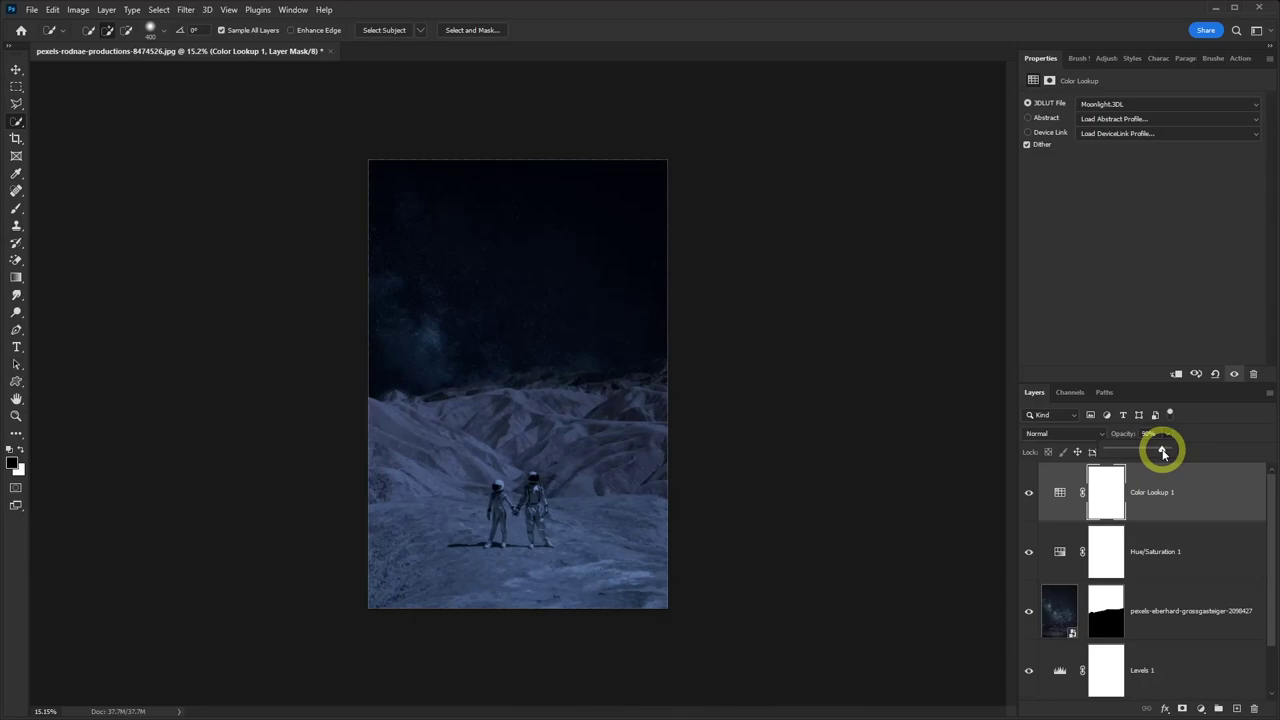
{"action": "left_click", "coordinate": [1201, 709]}
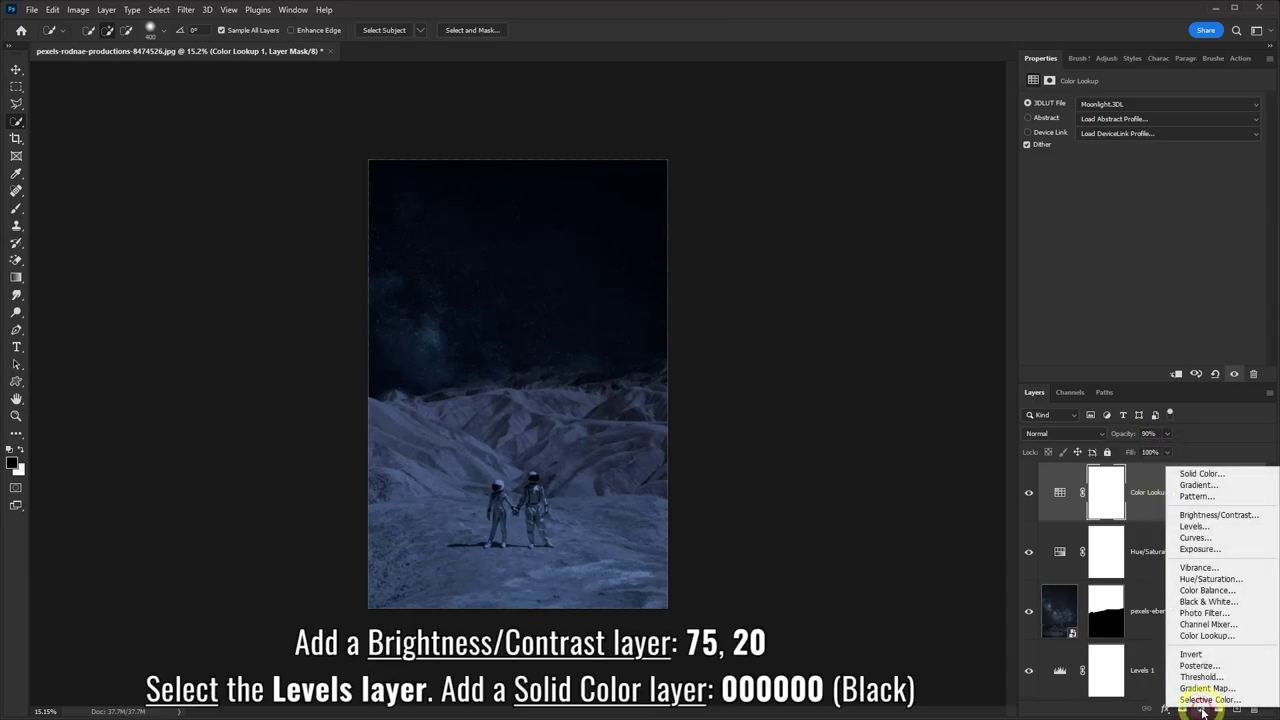
Step: Add a Brightness/Contrast layer with Brightness 75 and Contrast 20, then select Levels 1
{"action": "left_click", "coordinate": [1206, 516]}
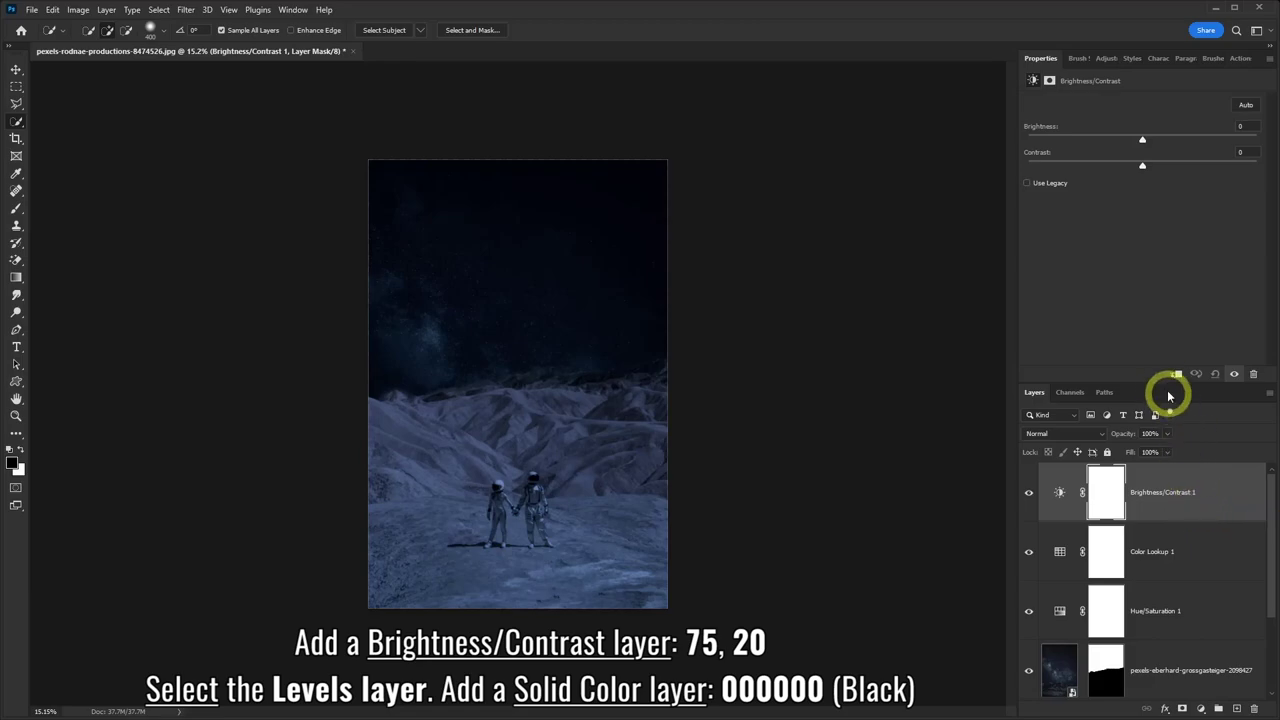
{"action": "left_click_drag", "start_coordinate": [1143, 142], "coordinate": [1202, 144]}
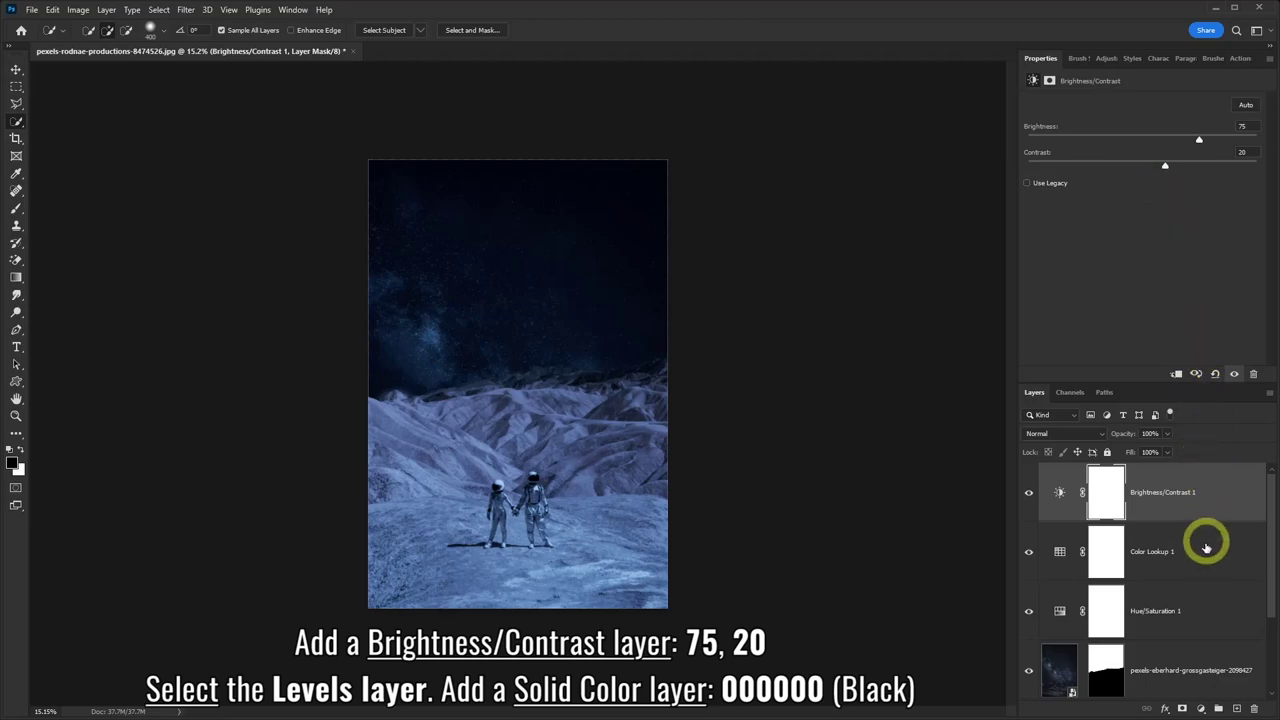
{"action": "scroll", "coordinate": [1200, 565], "scroll_direction": "down", "scroll_amount": 1}
{"action": "scroll", "coordinate": [1199, 596], "scroll_direction": "down", "scroll_amount": 1}
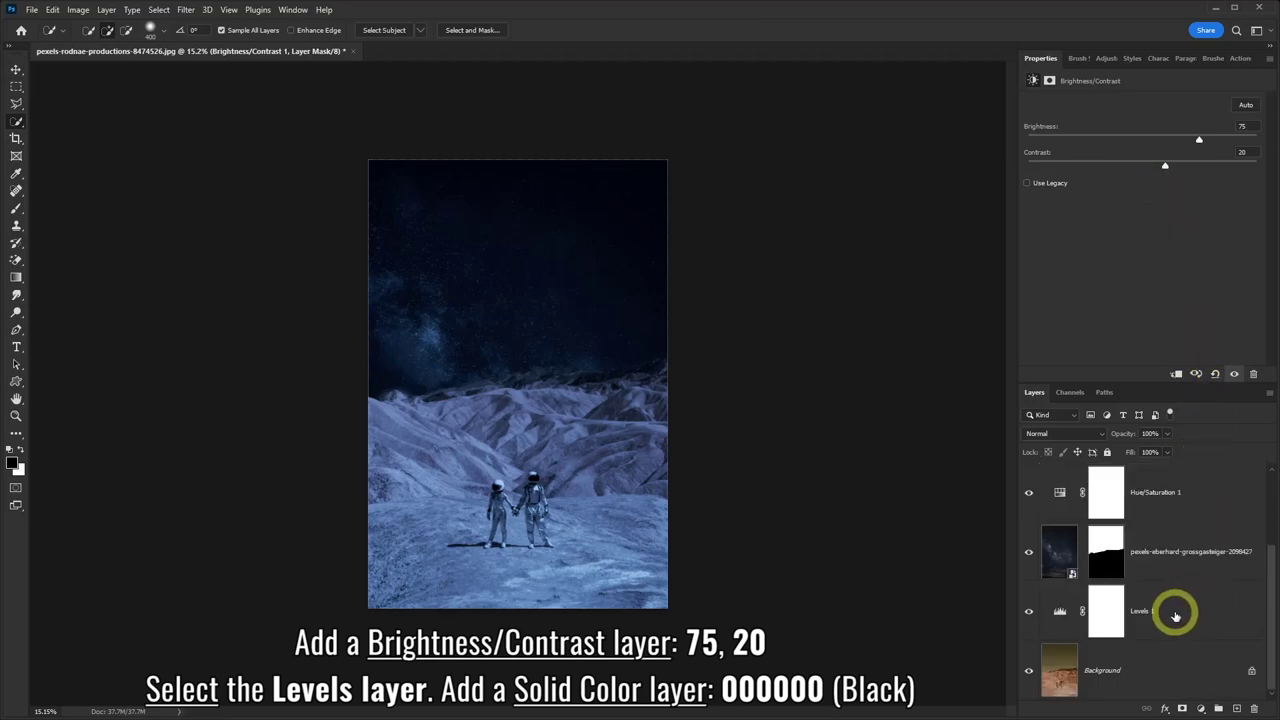
{"action": "left_click", "coordinate": [1175, 616]}
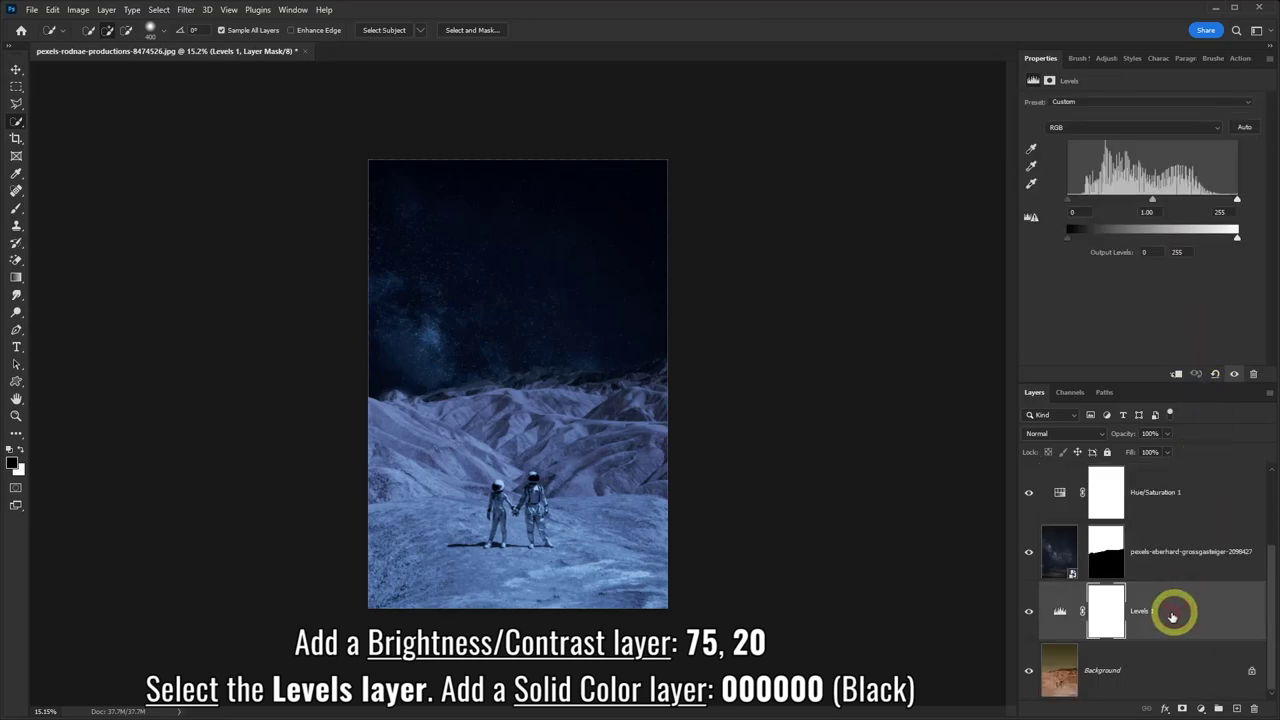
Step: Add a black 000000 Solid Color fill layer above Levels 1 and target its mask
{"action": "left_click", "coordinate": [1201, 708]}
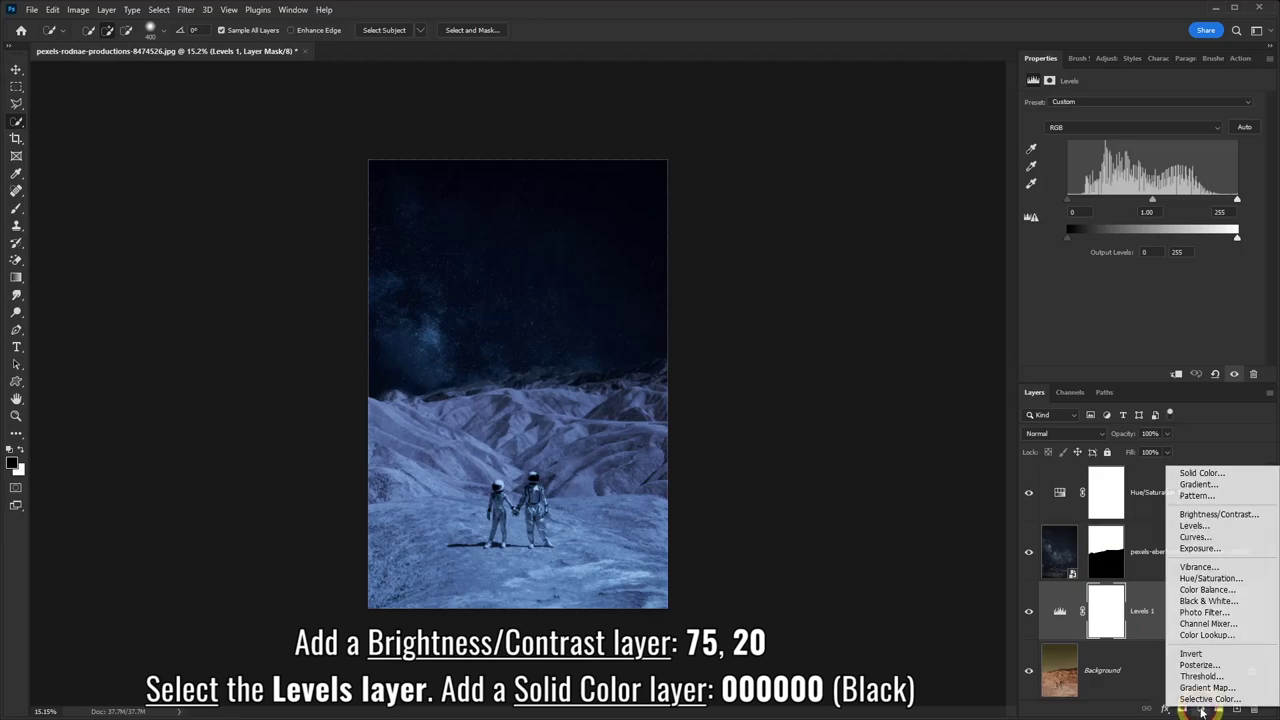
{"action": "left_click", "coordinate": [1203, 474]}
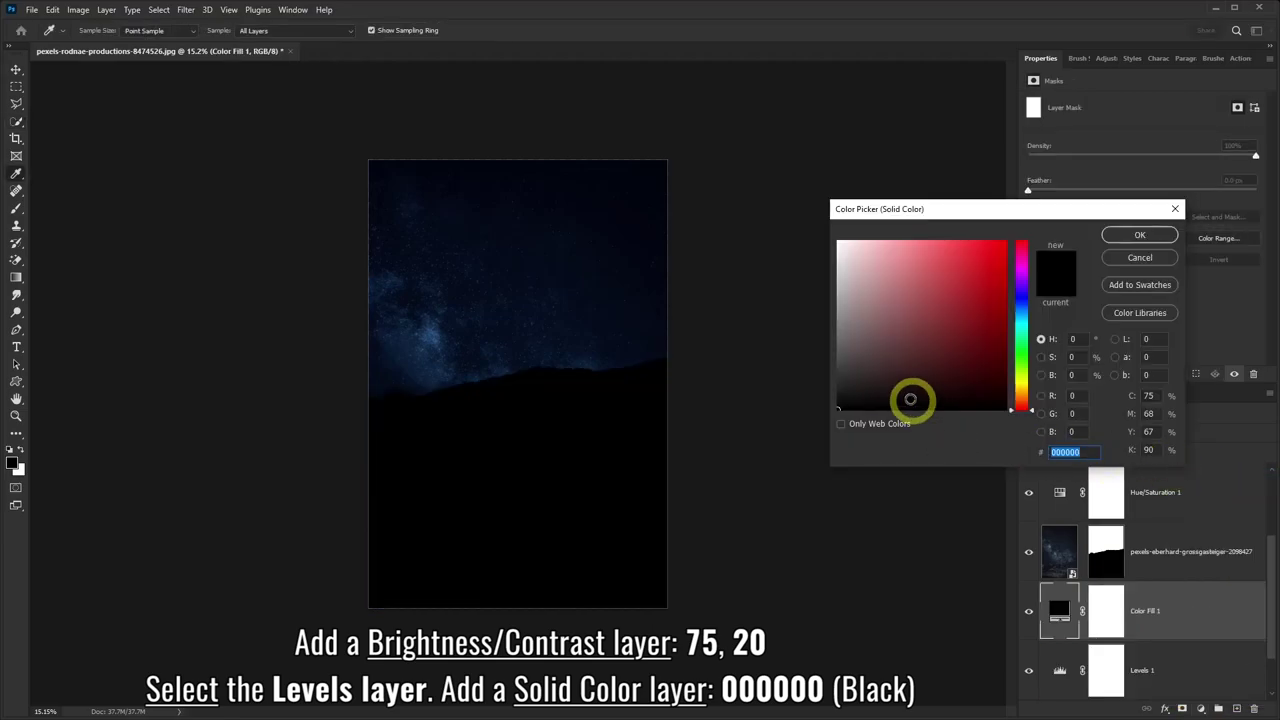
{"action": "left_click", "coordinate": [1138, 236]}
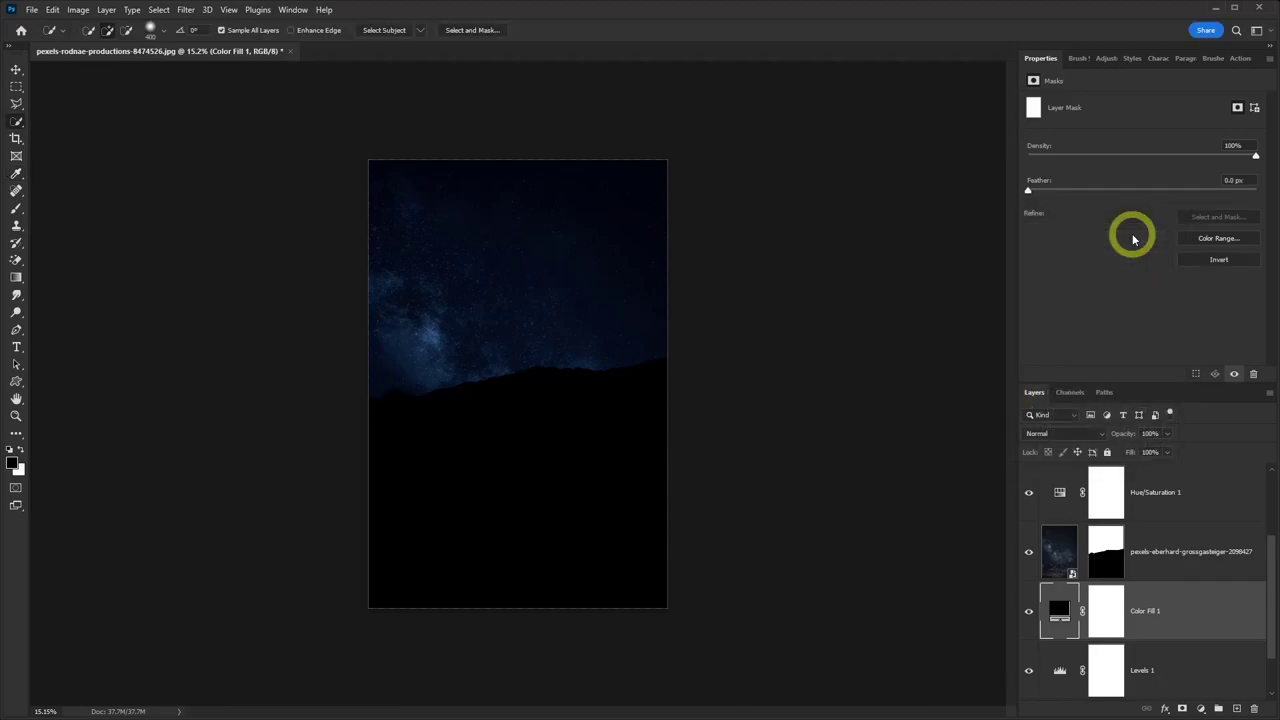
{"action": "left_click", "coordinate": [1106, 613]}
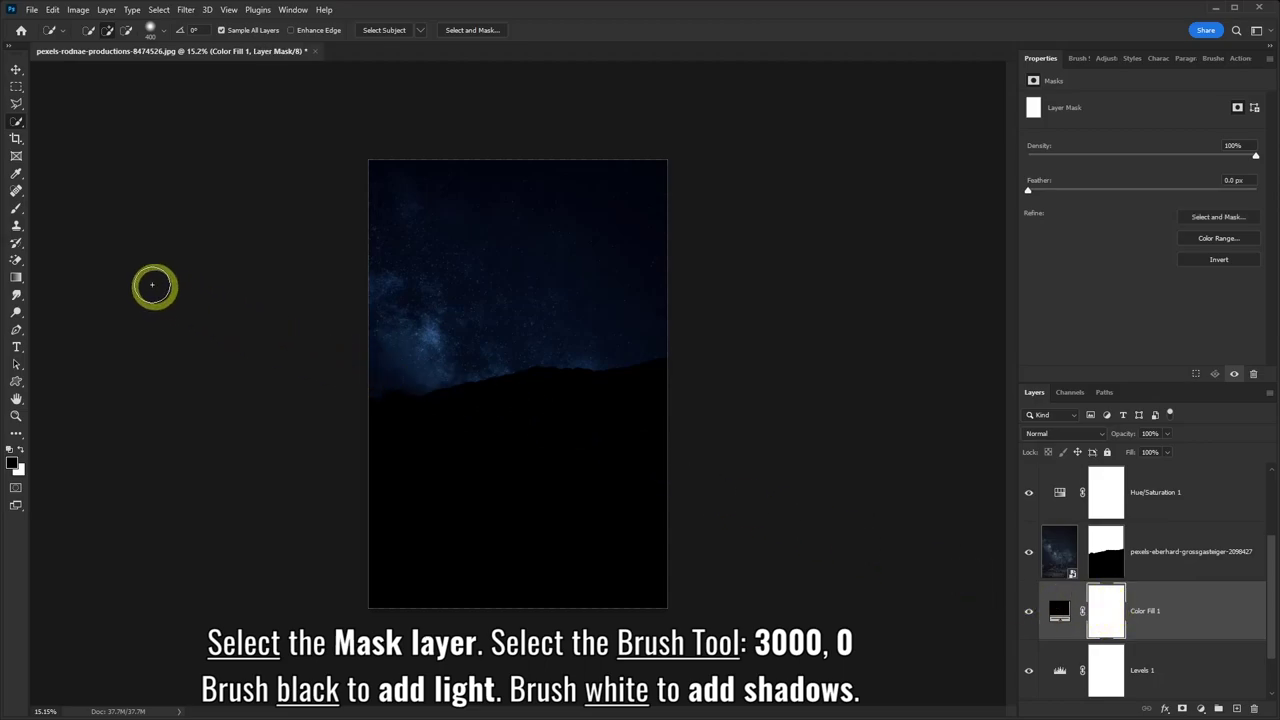
Step: Set up a soft 3000 px Brush with black as the painting colour
{"action": "left_click", "coordinate": [16, 208]}
{"action": "left_click", "coordinate": [45, 210]}
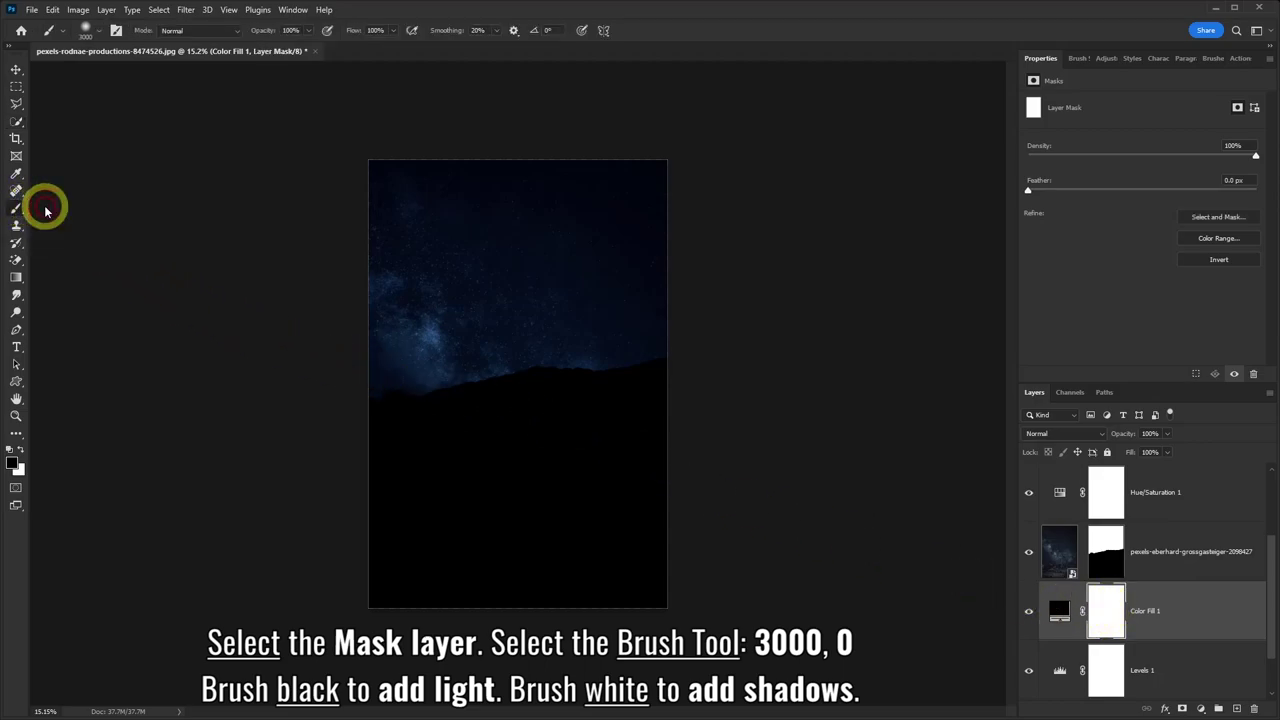
{"action": "left_click", "coordinate": [97, 35]}
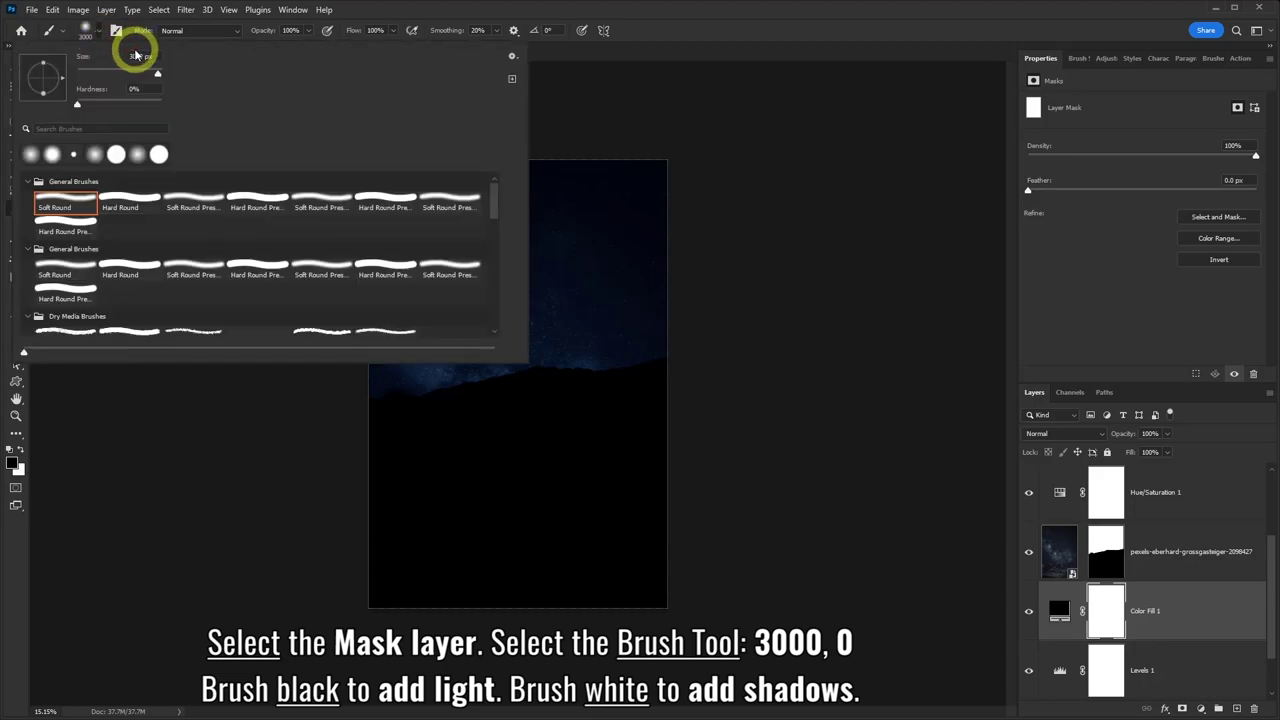
{"action": "left_click", "coordinate": [474, 13]}
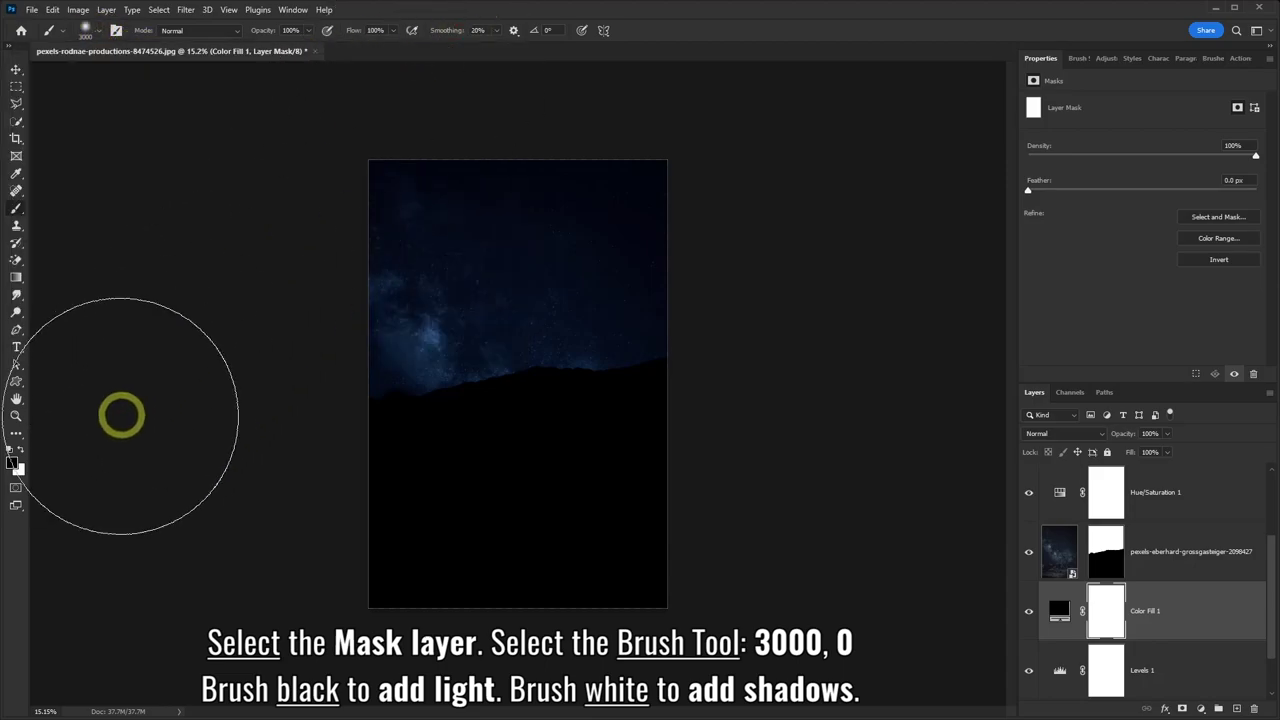
{"action": "left_click", "coordinate": [13, 462]}
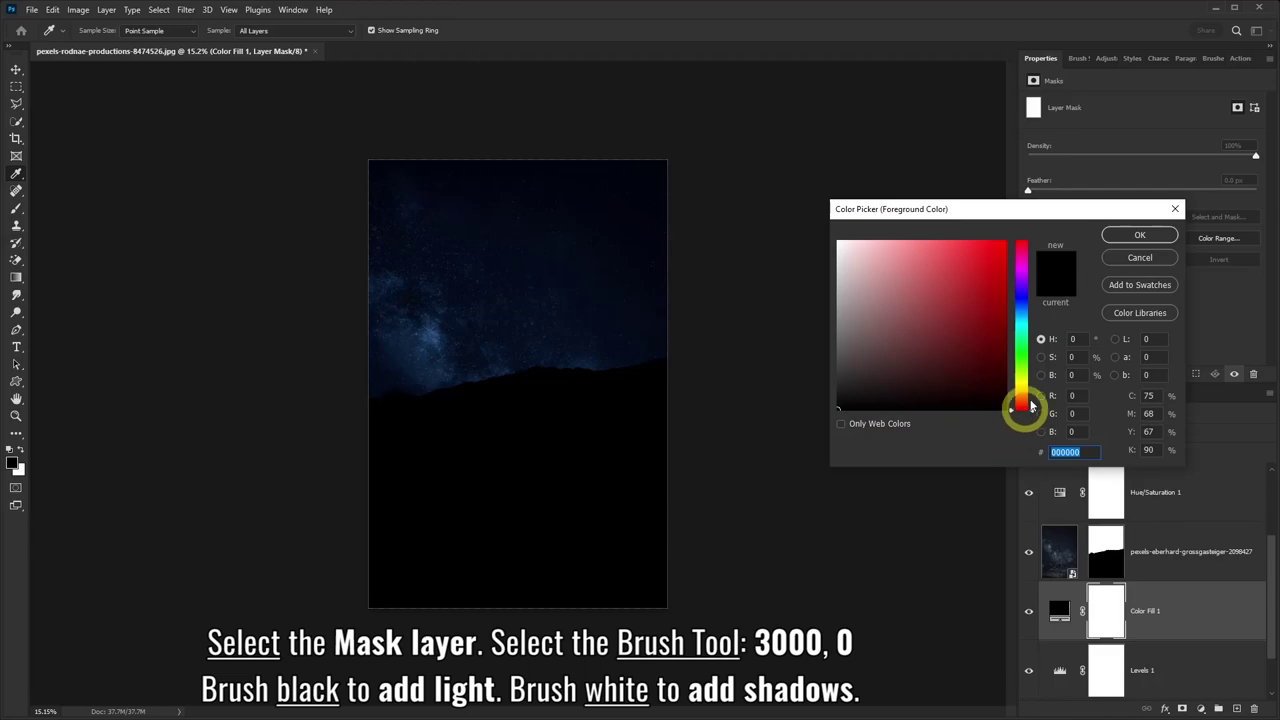
{"action": "left_click", "coordinate": [1120, 238]}
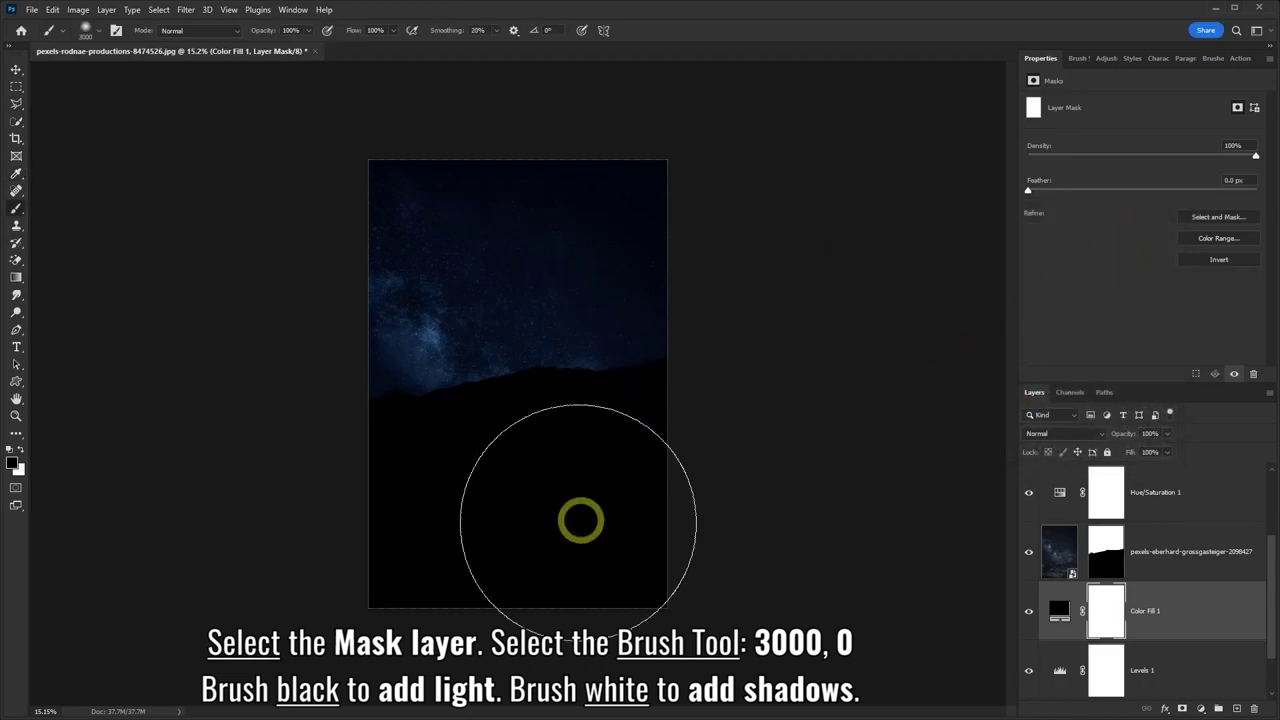
Step: Paint black on the Color Fill 1 mask around the astronauts, then restore shadow in white near the lower-left
{"action": "mouse_move", "coordinate": [528, 544]}
{"action": "left_mouse_down"}
{"action": "mouse_move", "coordinate": [517, 517]}
{"action": "mouse_move", "coordinate": [528, 518]}
{"action": "mouse_move", "coordinate": [523, 571]}
{"action": "left_mouse_up"}
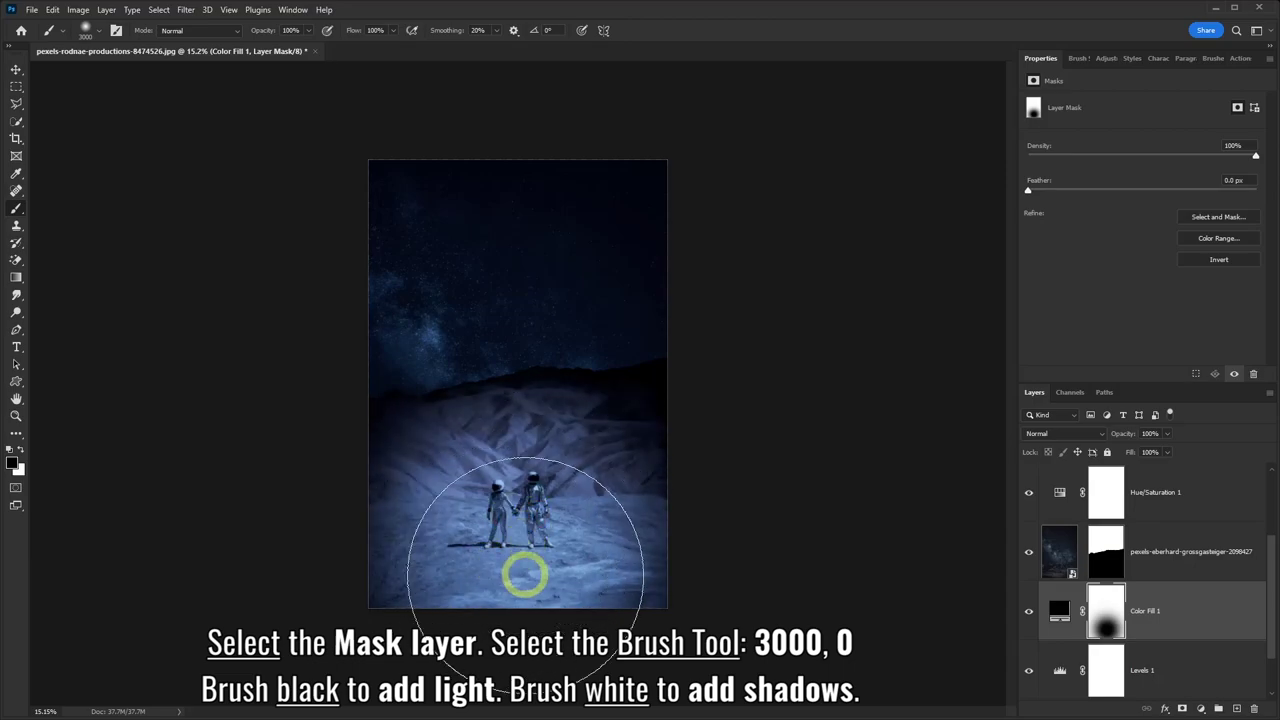
{"action": "mouse_move", "coordinate": [553, 628]}
{"action": "left_mouse_down"}
{"action": "mouse_move", "coordinate": [543, 677]}
{"action": "mouse_move", "coordinate": [560, 671]}
{"action": "mouse_move", "coordinate": [537, 611]}
{"action": "mouse_move", "coordinate": [543, 523]}
{"action": "mouse_move", "coordinate": [325, 577]}
{"action": "left_mouse_up"}
{"action": "left_click", "coordinate": [18, 450]}
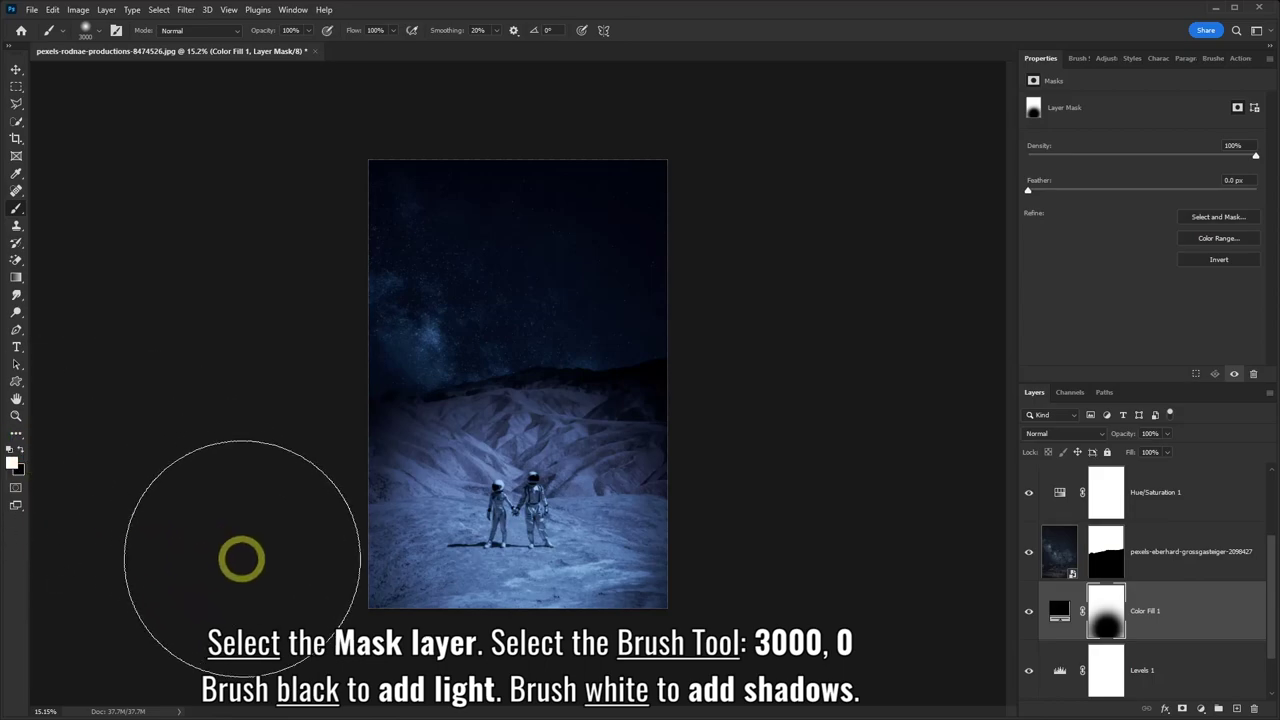
{"action": "left_click_drag", "start_coordinate": [297, 625], "coordinate": [310, 655]}
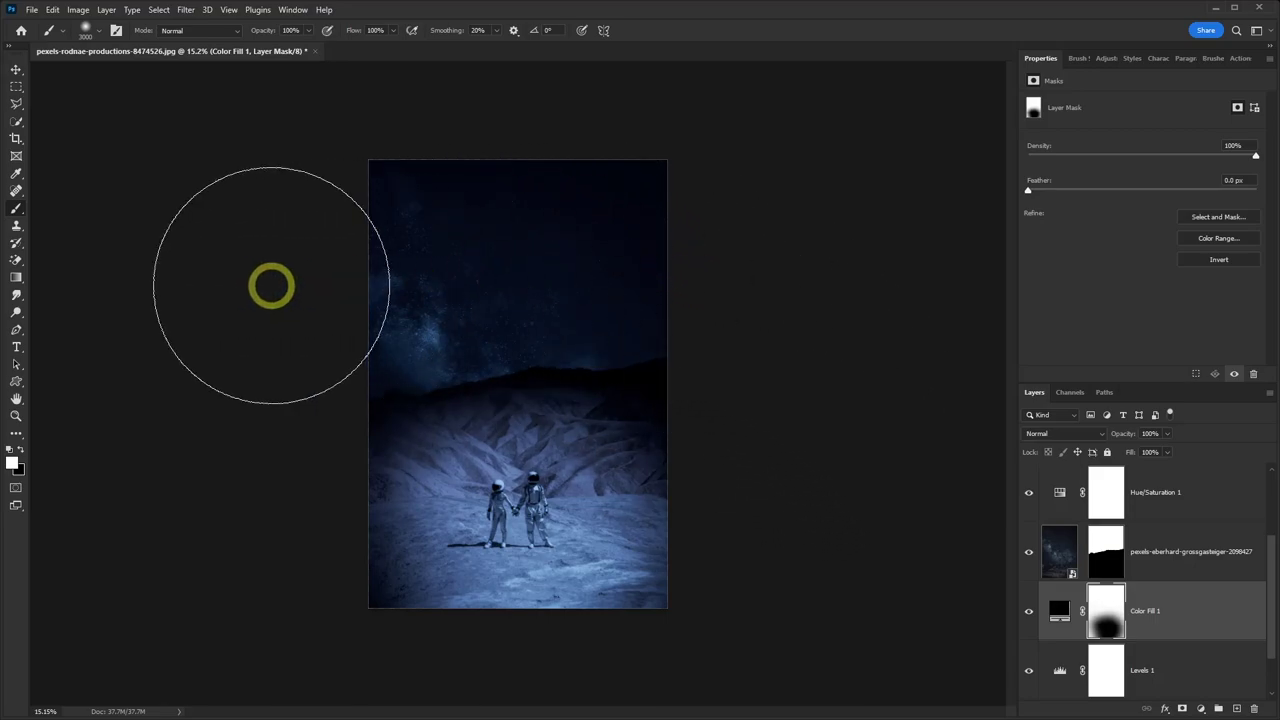
Step: Place the rocket photo pexels-edvin-richardson-796206 above the sky layer, moved up into the sky
{"action": "left_click", "coordinate": [1176, 561]}
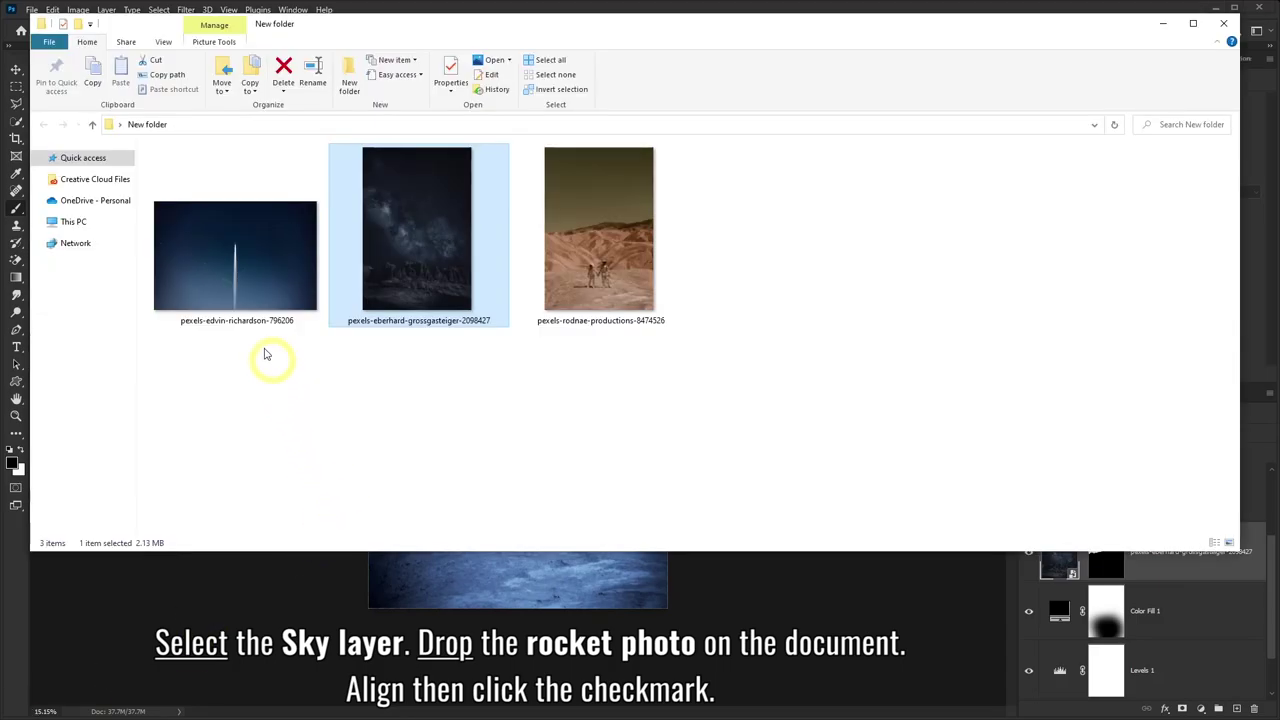
{"action": "left_click_drag", "start_coordinate": [271, 300], "coordinate": [519, 576]}
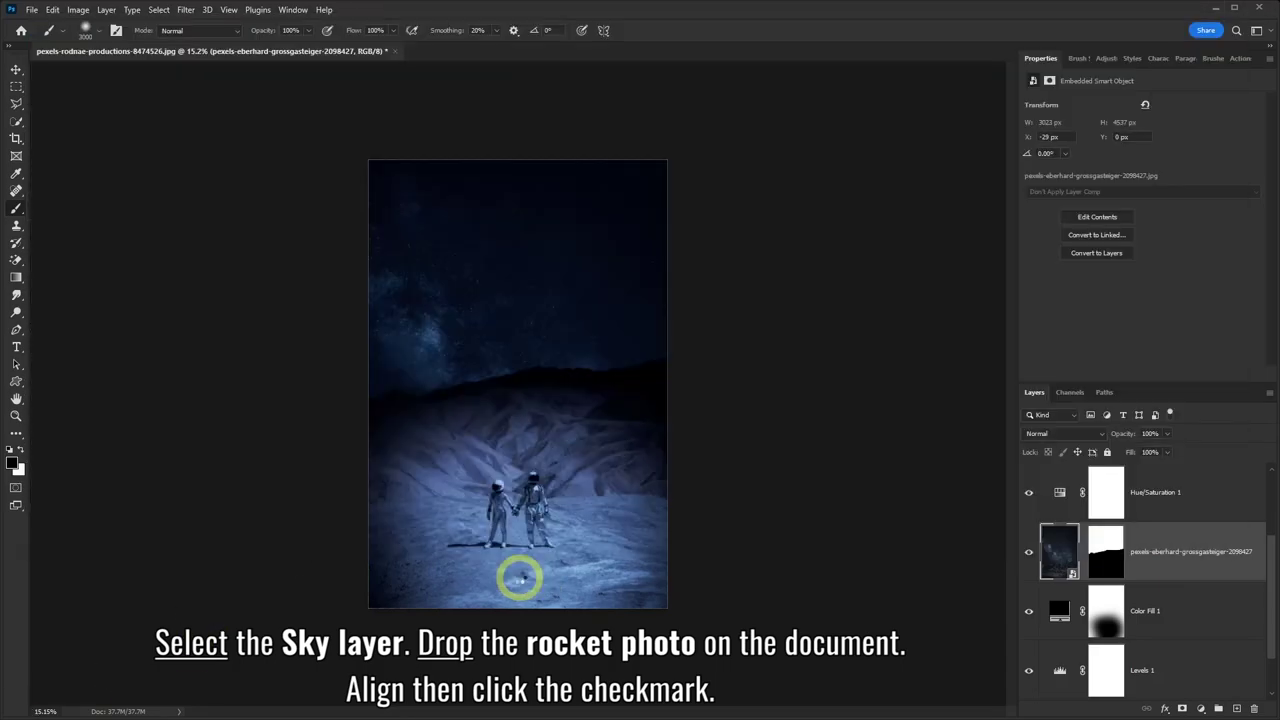
{"action": "left_click_drag", "start_coordinate": [525, 441], "coordinate": [525, 381]}
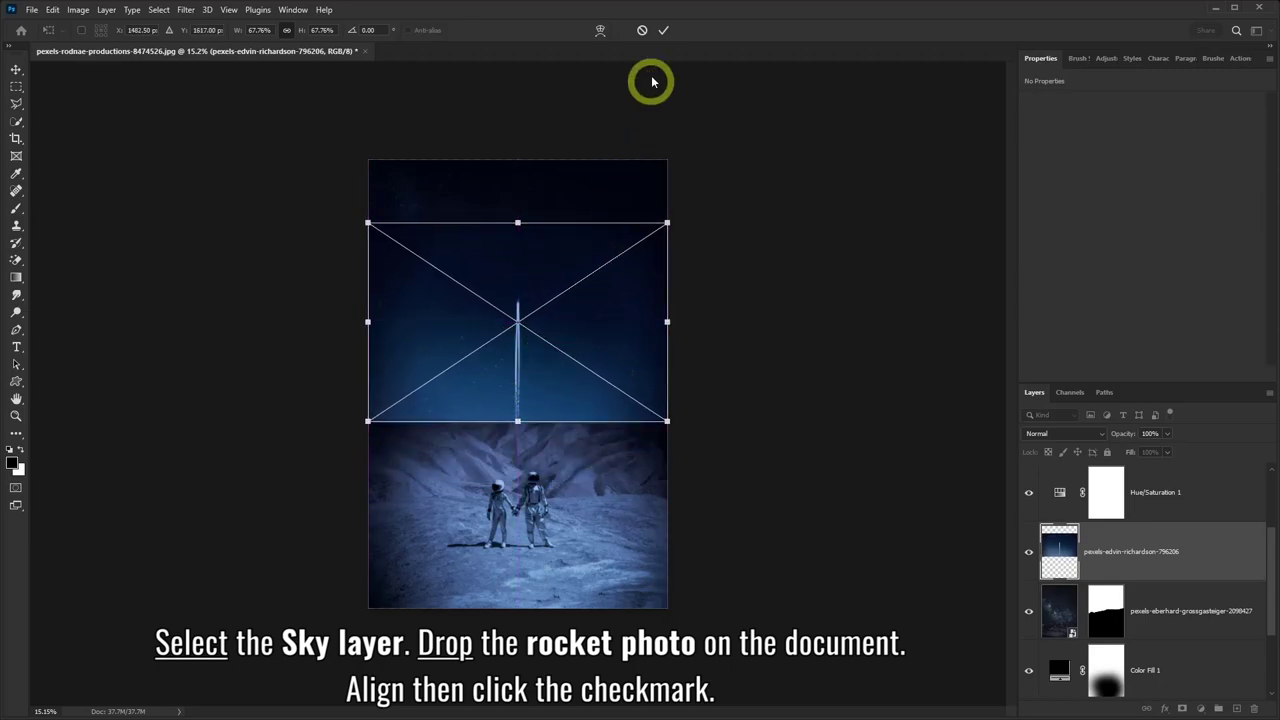
{"action": "left_click", "coordinate": [663, 30]}
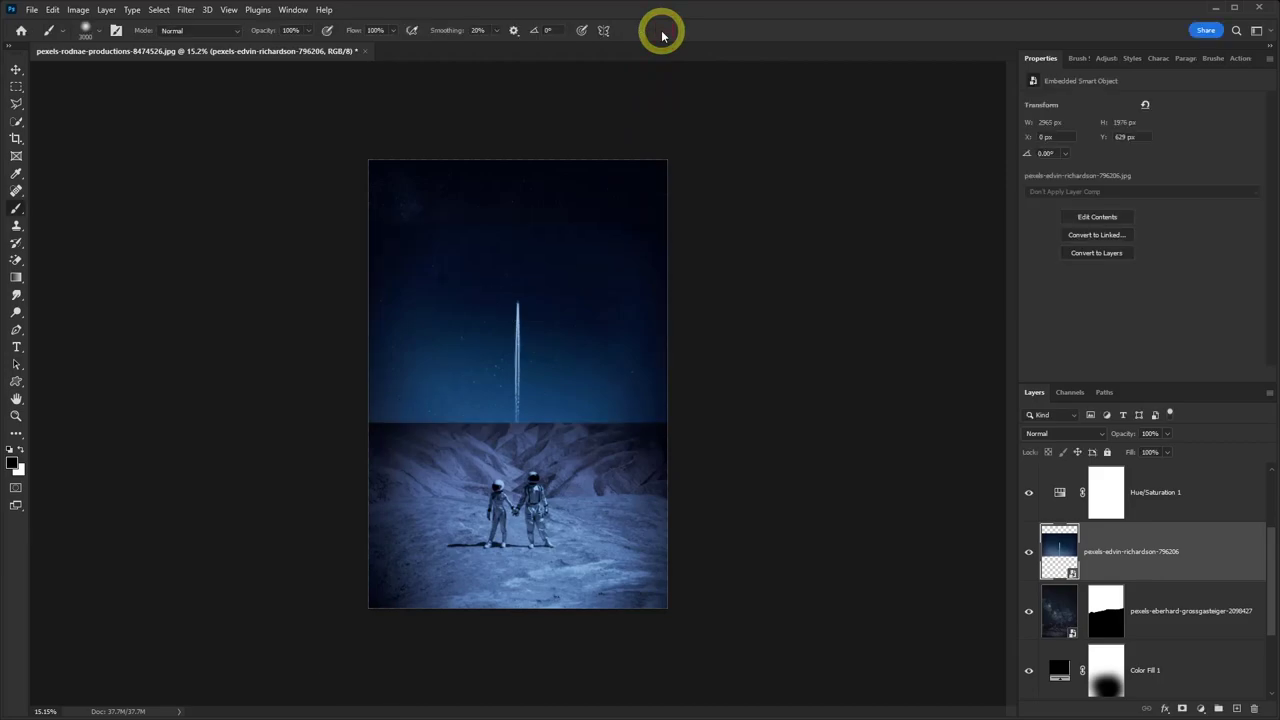
Step: Add a layer mask to the rocket layer and set the brush size to 100 px
{"action": "left_click", "coordinate": [1184, 707]}
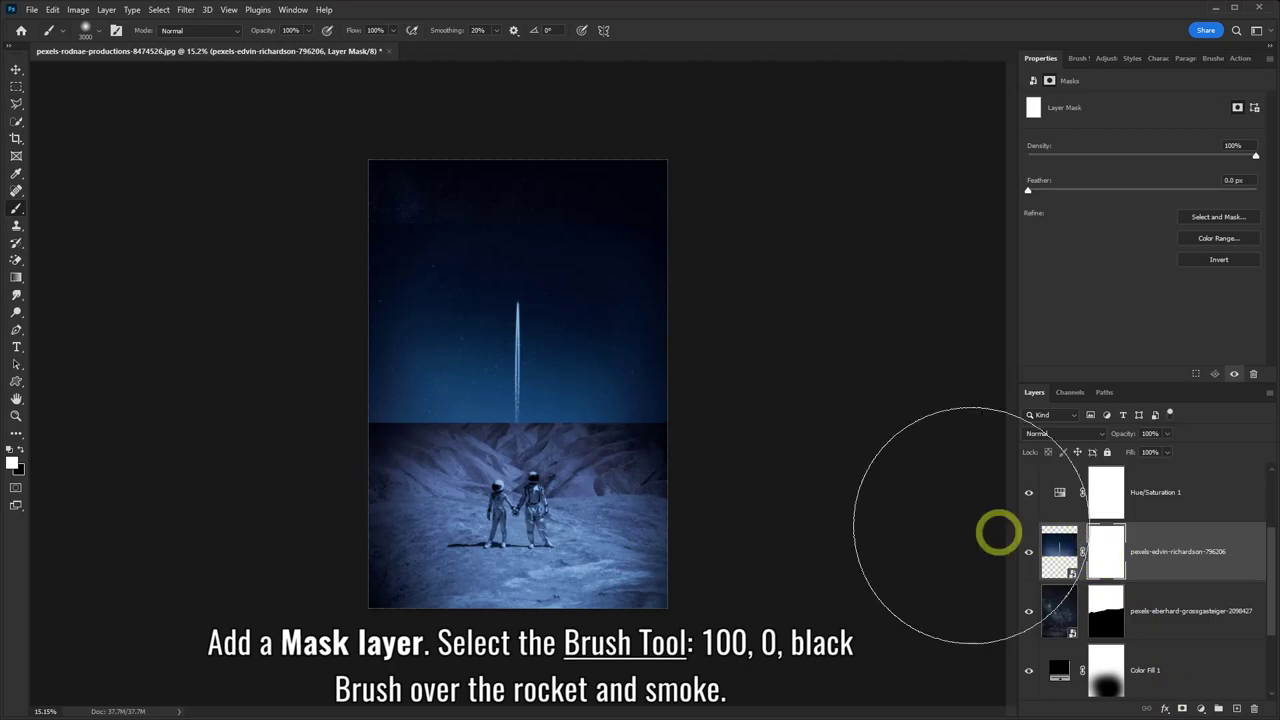
{"action": "left_click", "coordinate": [99, 35]}
{"action": "left_click", "coordinate": [145, 56]}
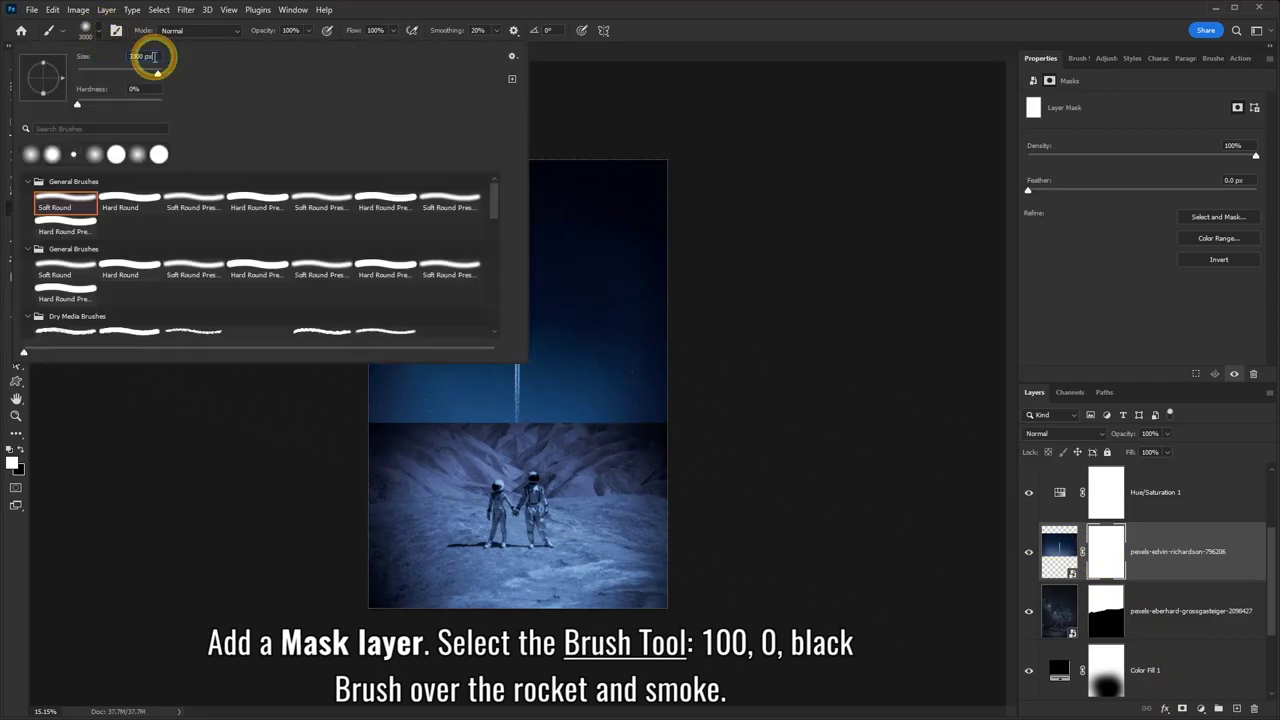
{"action": "type", "text": "100"}
{"action": "key", "text": "Return"}
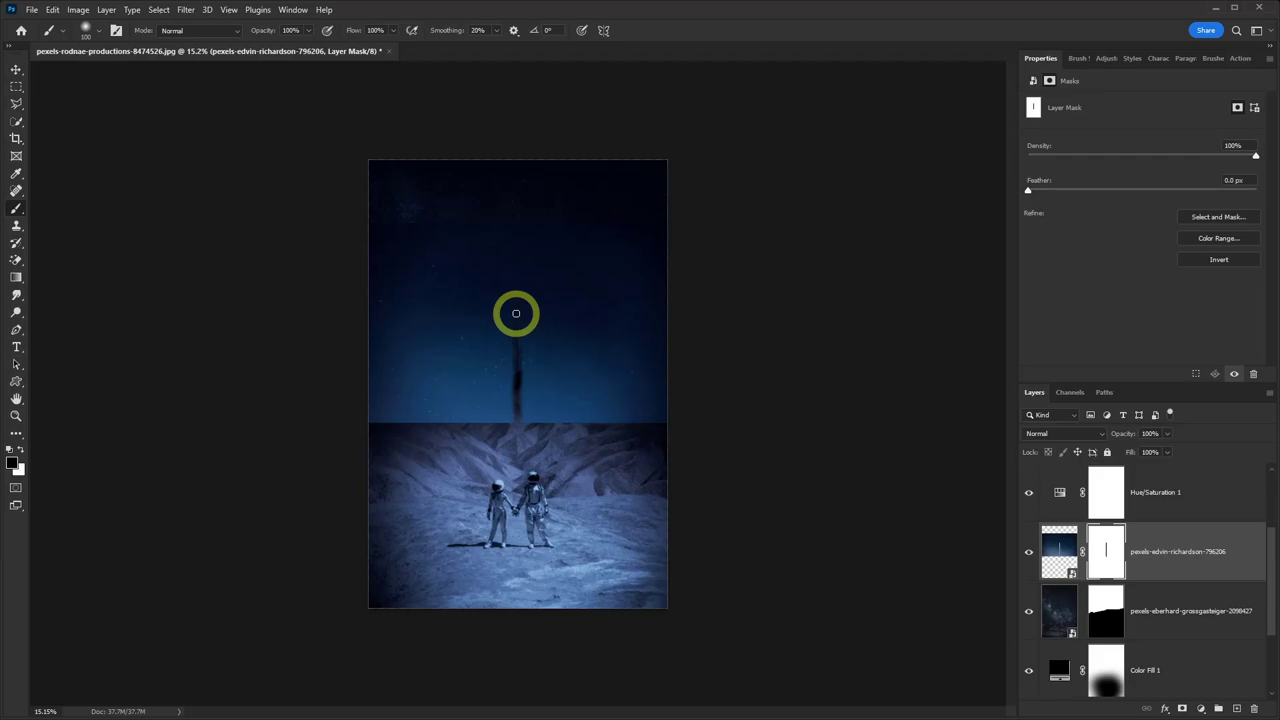
Step: Invert the rocket mask and load the sky mask as an inverted selection covering the ground
{"action": "left_click", "coordinate": [78, 9]}
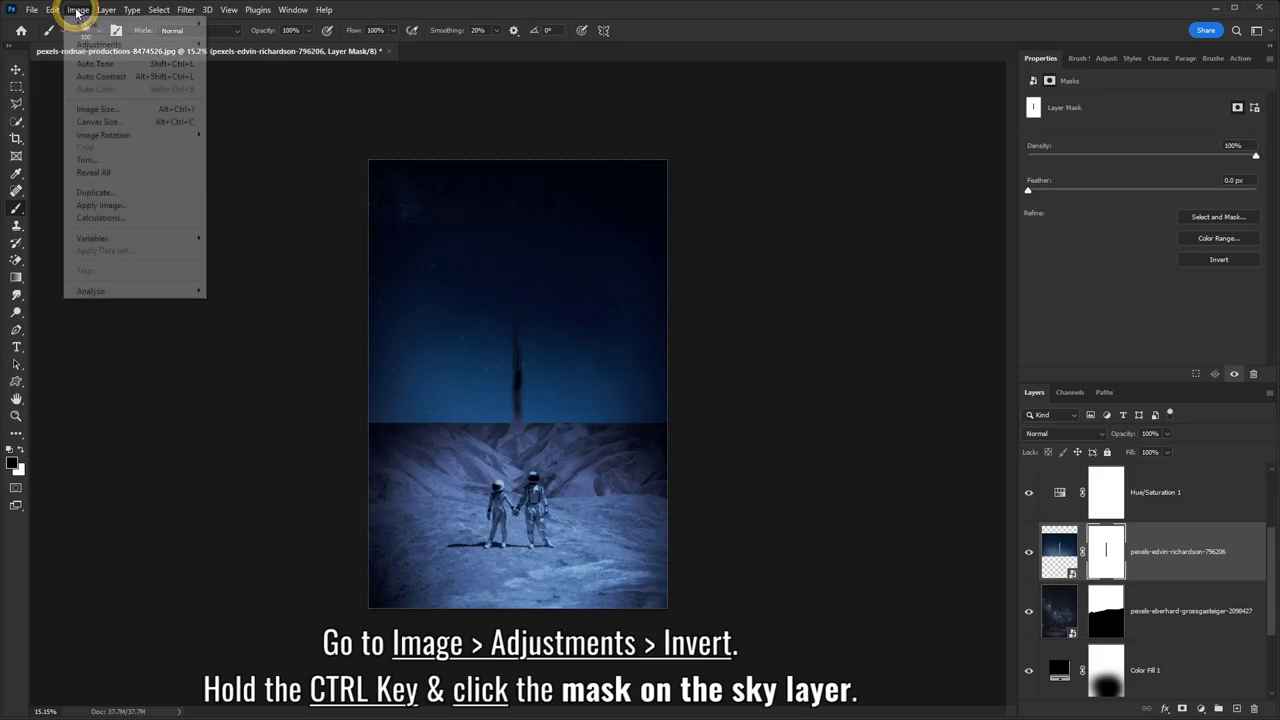
{"action": "mouse_move", "coordinate": [99, 44]}
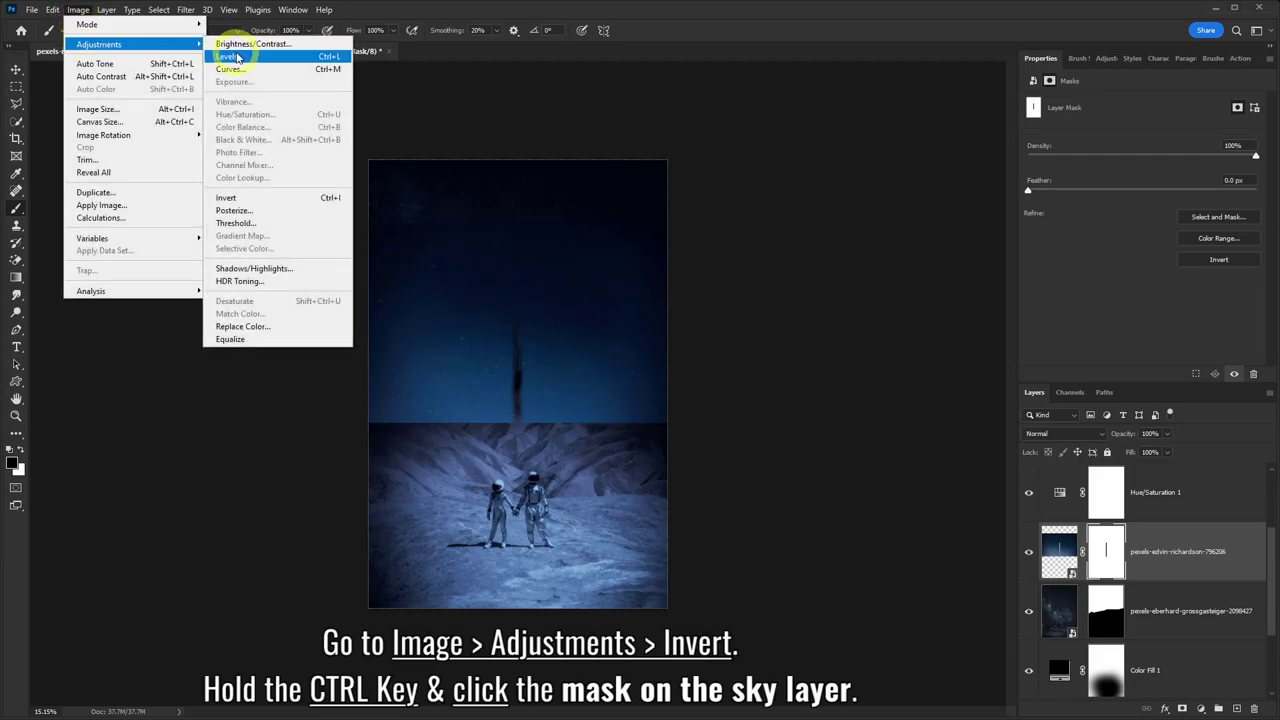
{"action": "left_click", "coordinate": [240, 199]}
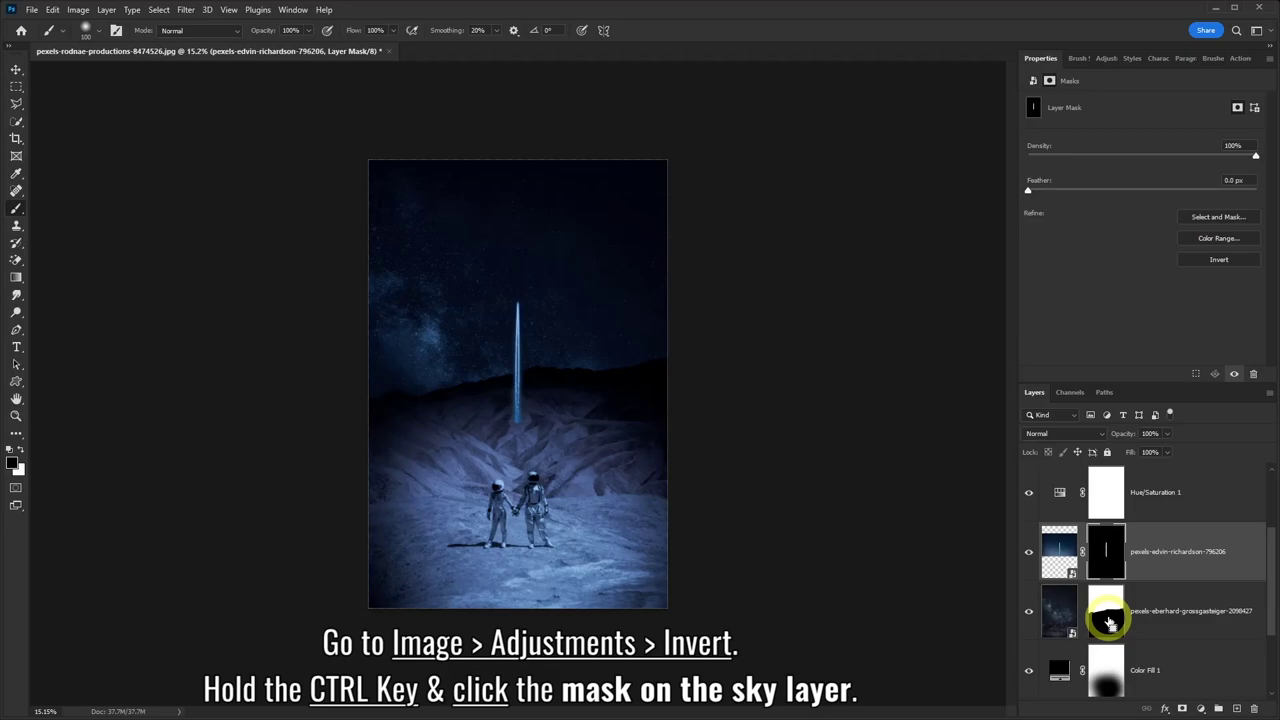
{"action": "left_click", "coordinate": [1103, 567]}
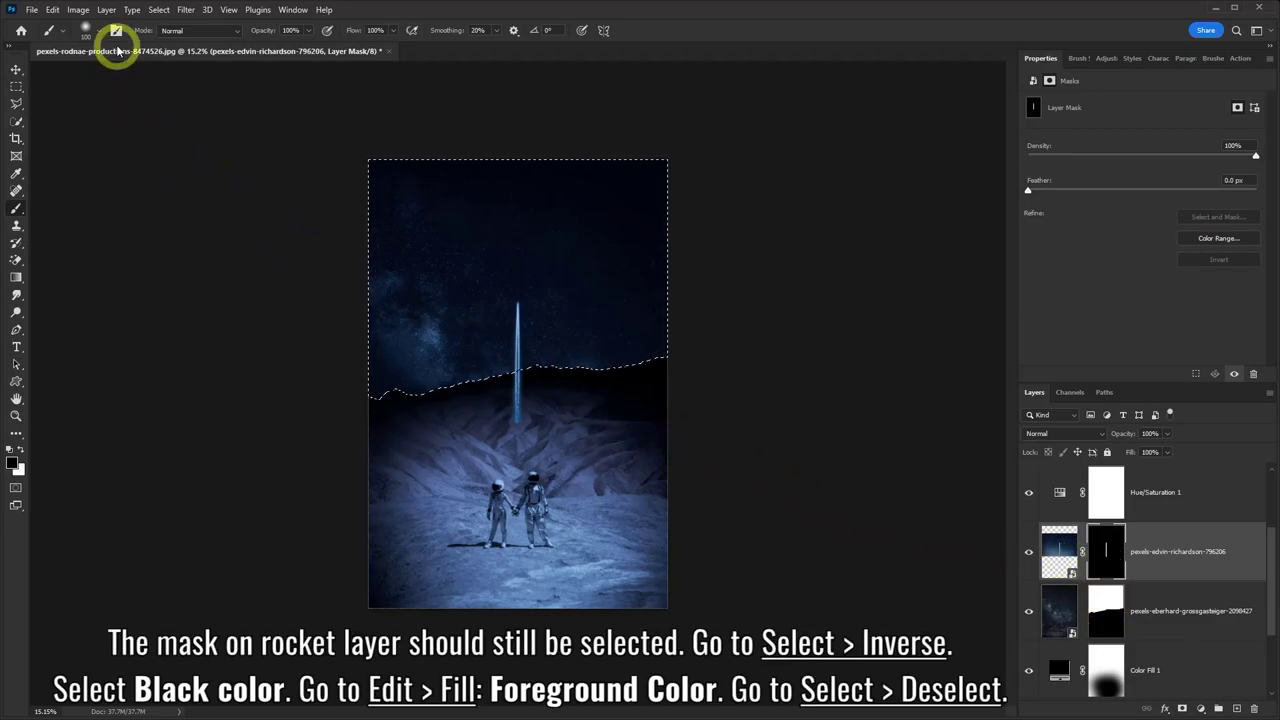
{"action": "left_click", "coordinate": [159, 10]}
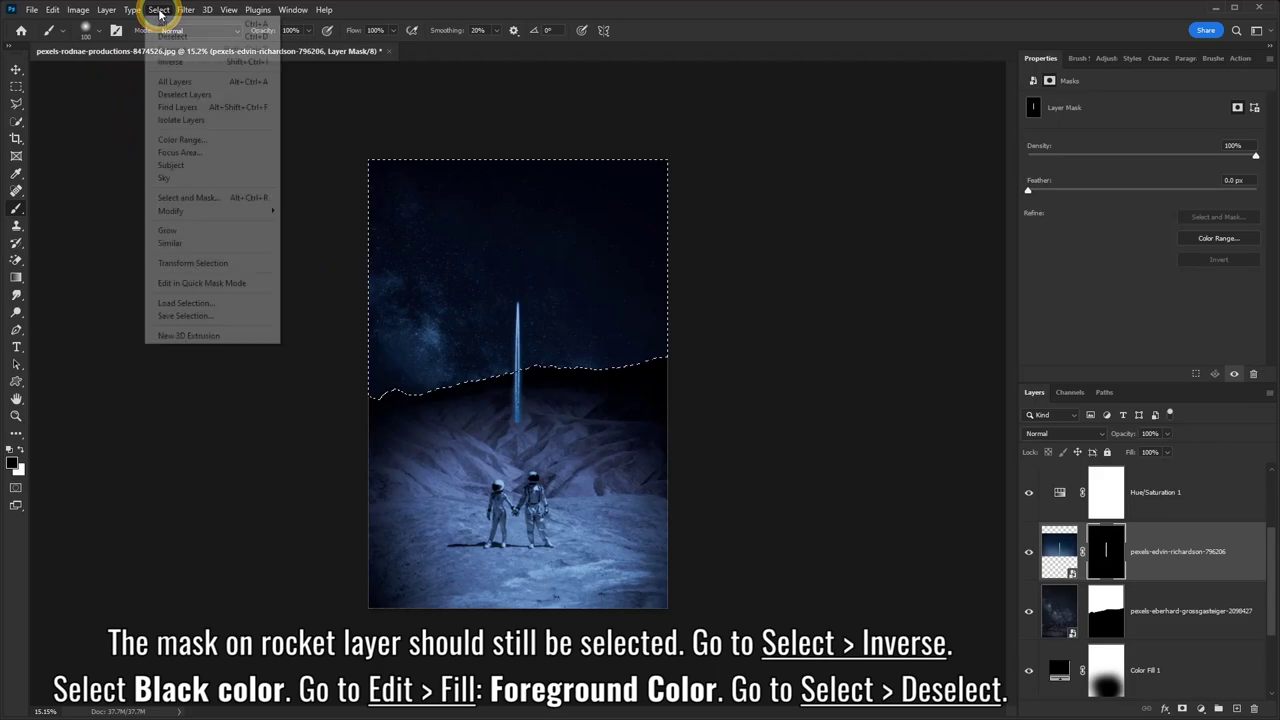
{"action": "left_click", "coordinate": [181, 69]}
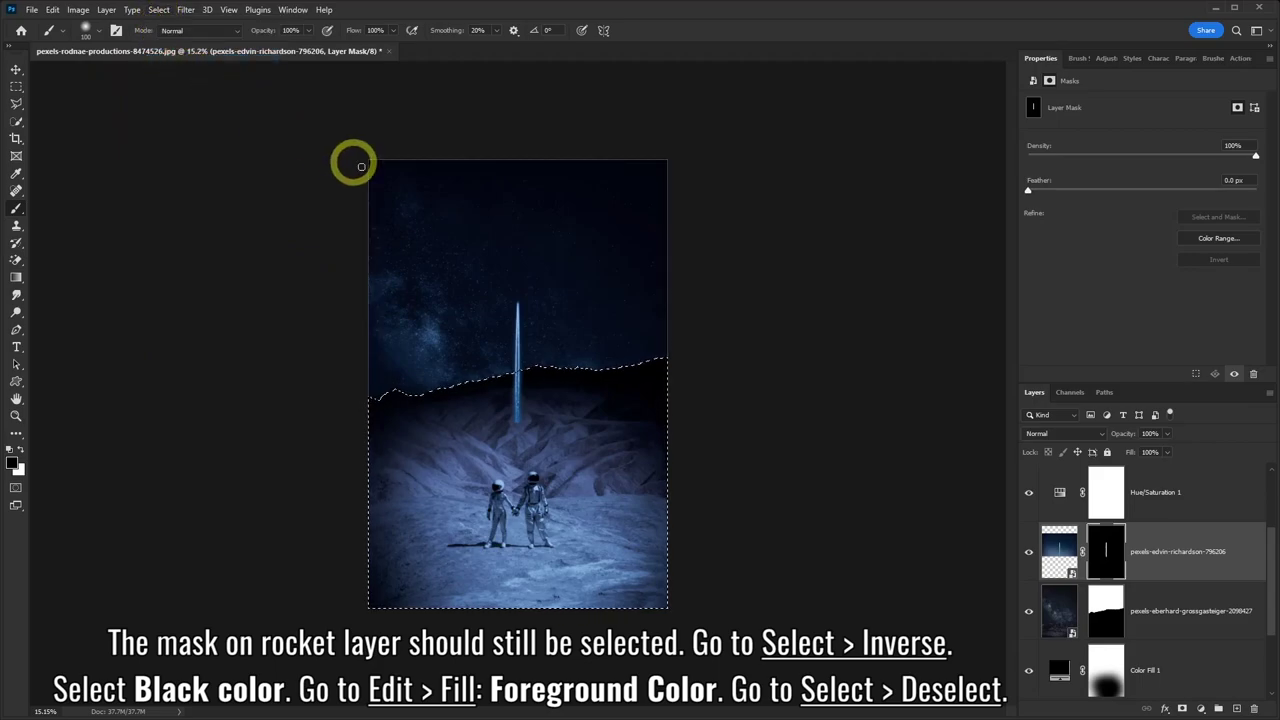
Step: Fill the selected ground area of the rocket mask with black, then deselect
{"action": "left_click", "coordinate": [1104, 553]}
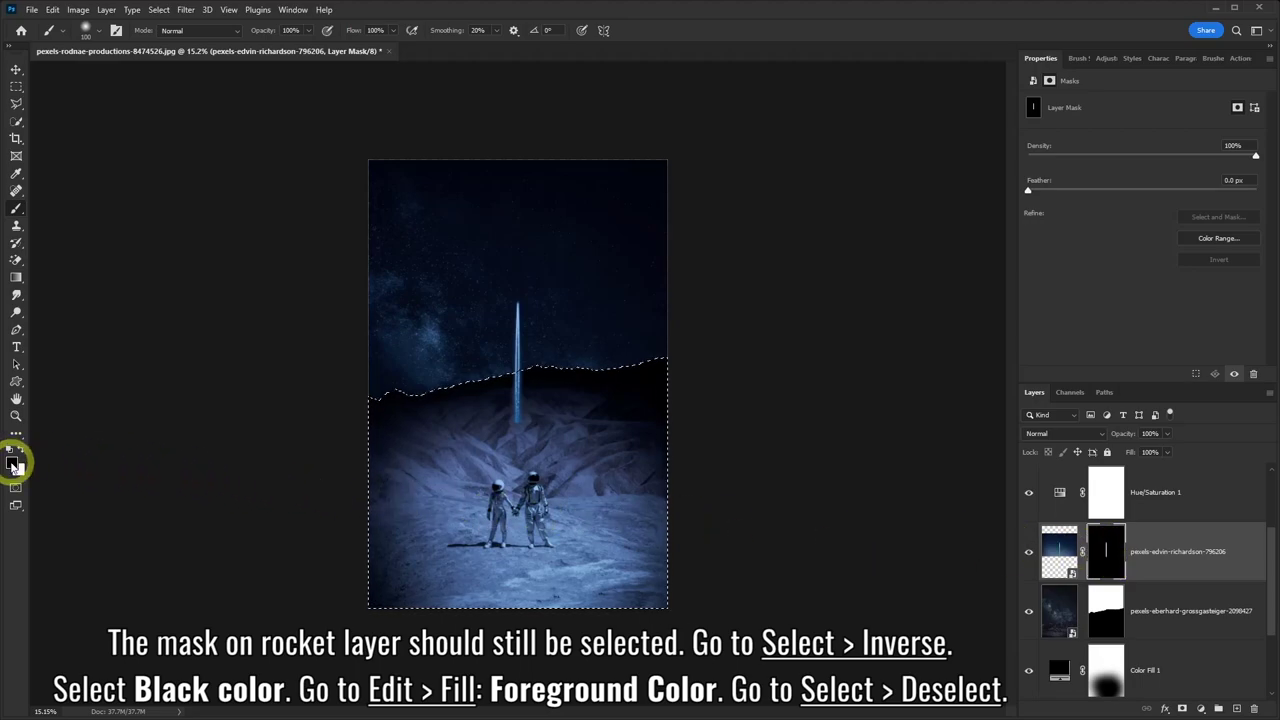
{"action": "left_click", "coordinate": [12, 461]}
{"action": "left_click", "coordinate": [1112, 236]}
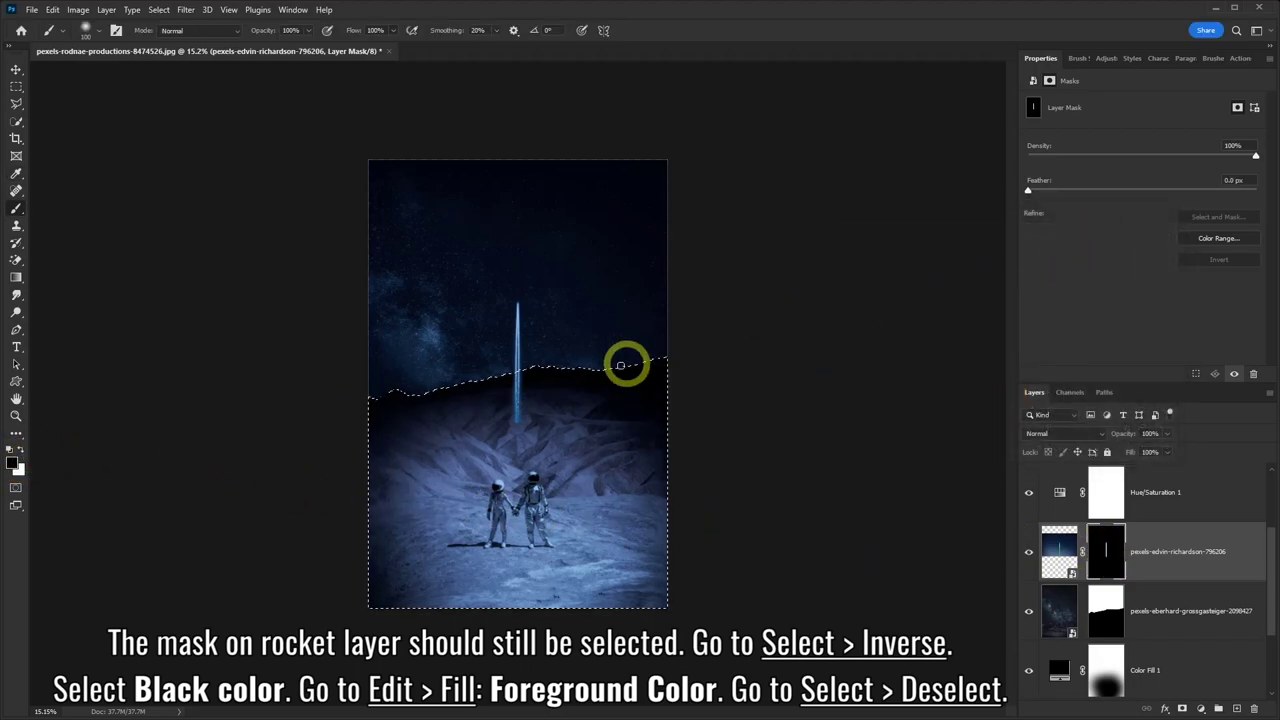
{"action": "left_click", "coordinate": [52, 10]}
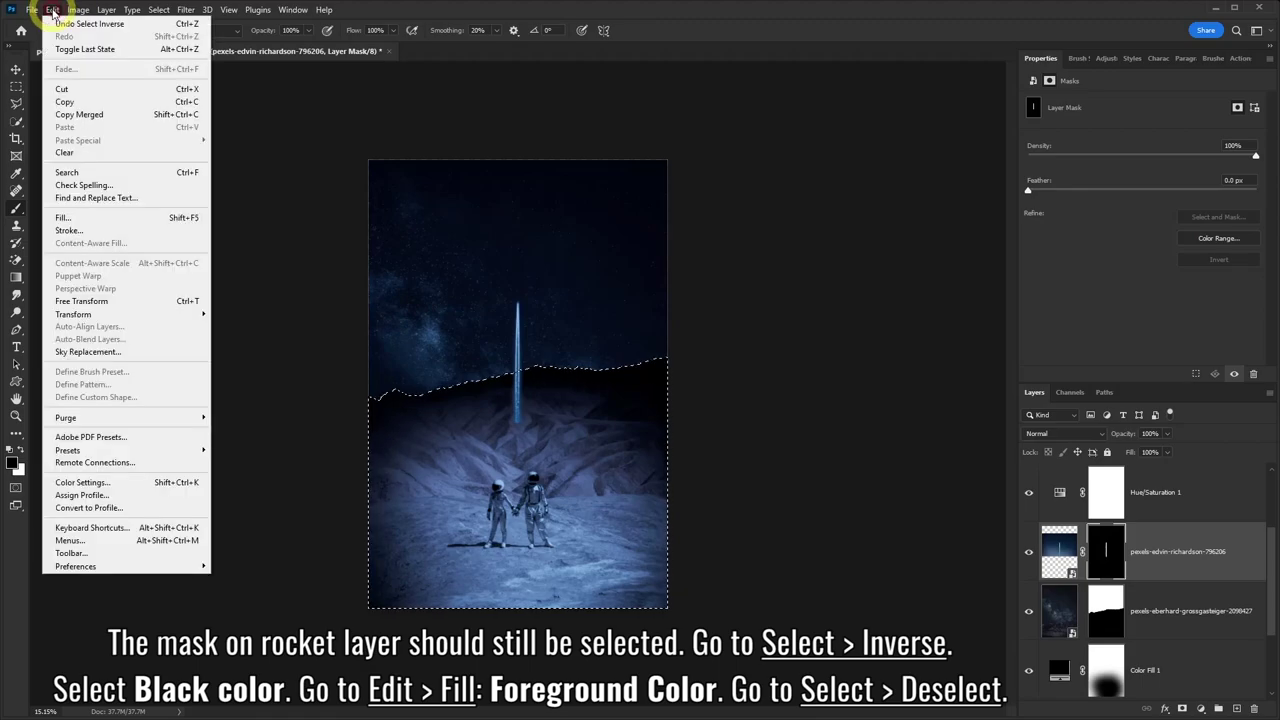
{"action": "left_click", "coordinate": [62, 219]}
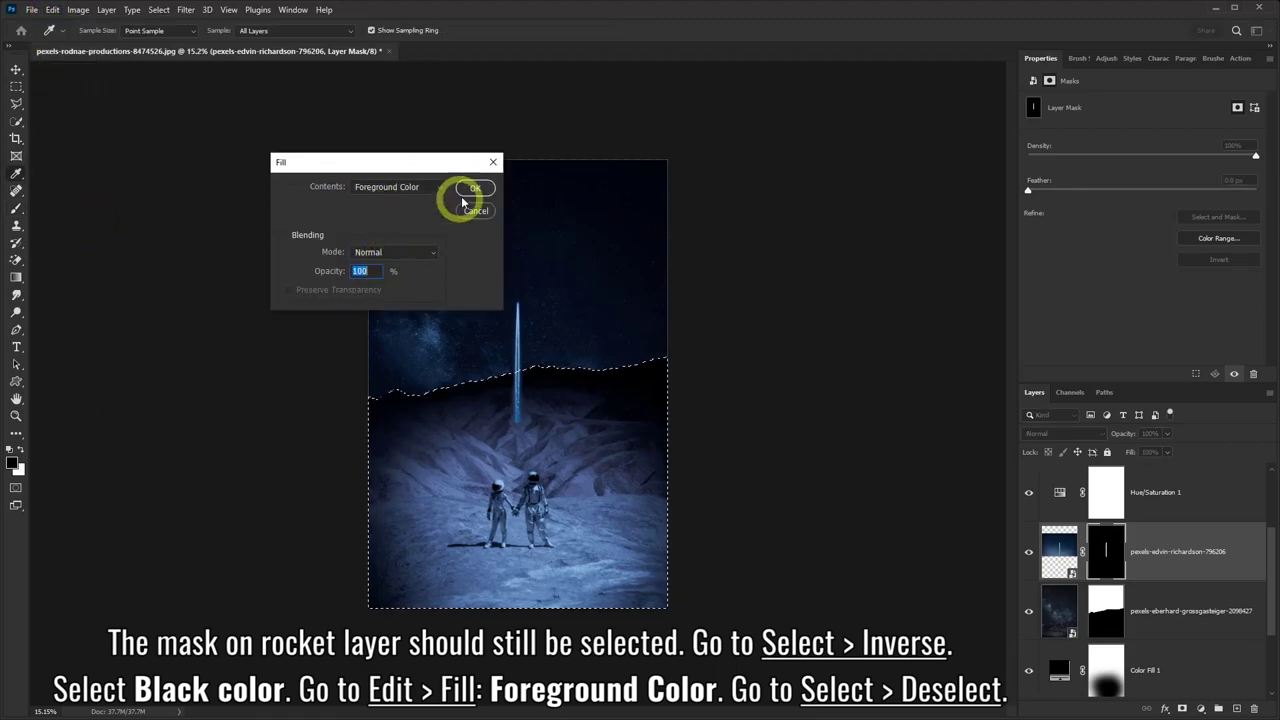
{"action": "left_click", "coordinate": [476, 188]}
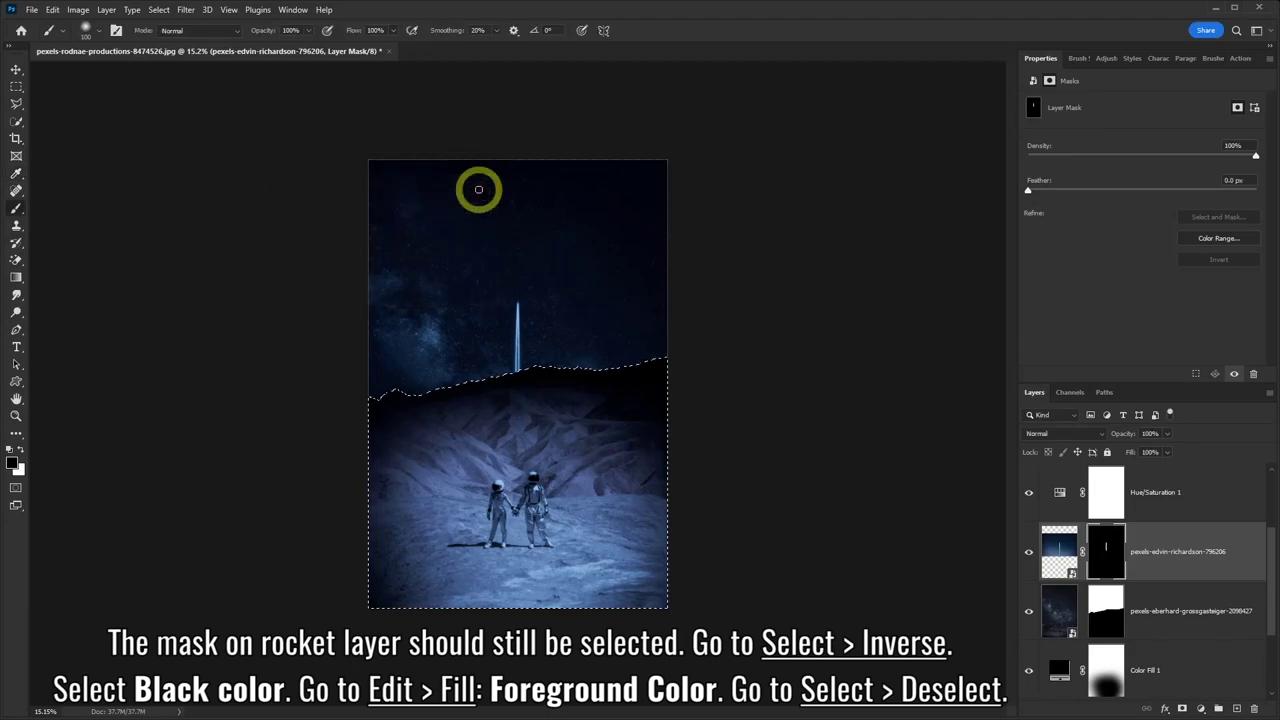
{"action": "left_click", "coordinate": [159, 12]}
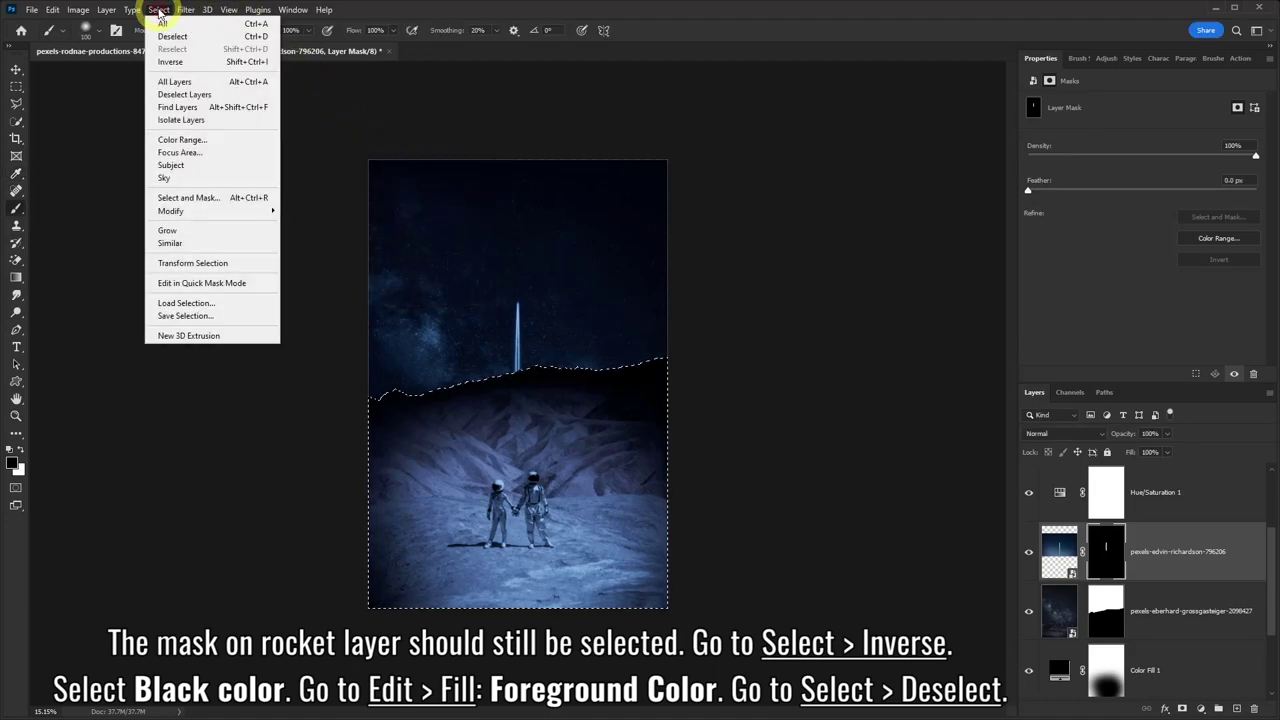
{"action": "left_click", "coordinate": [164, 40]}
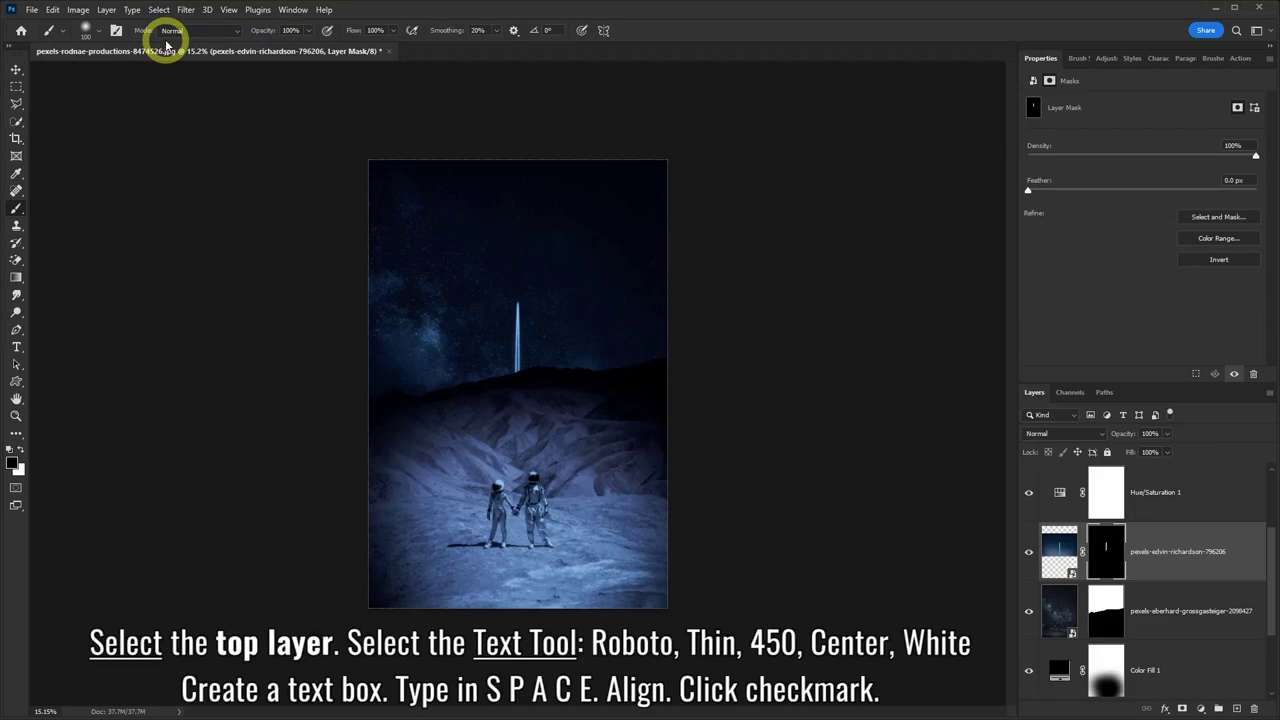
Step: Target the top Brightness/Contrast layer and prepare the Type tool with Roboto Thin
{"action": "left_click_drag", "start_coordinate": [1275, 566], "coordinate": [1268, 508]}
{"action": "left_click", "coordinate": [1207, 497]}
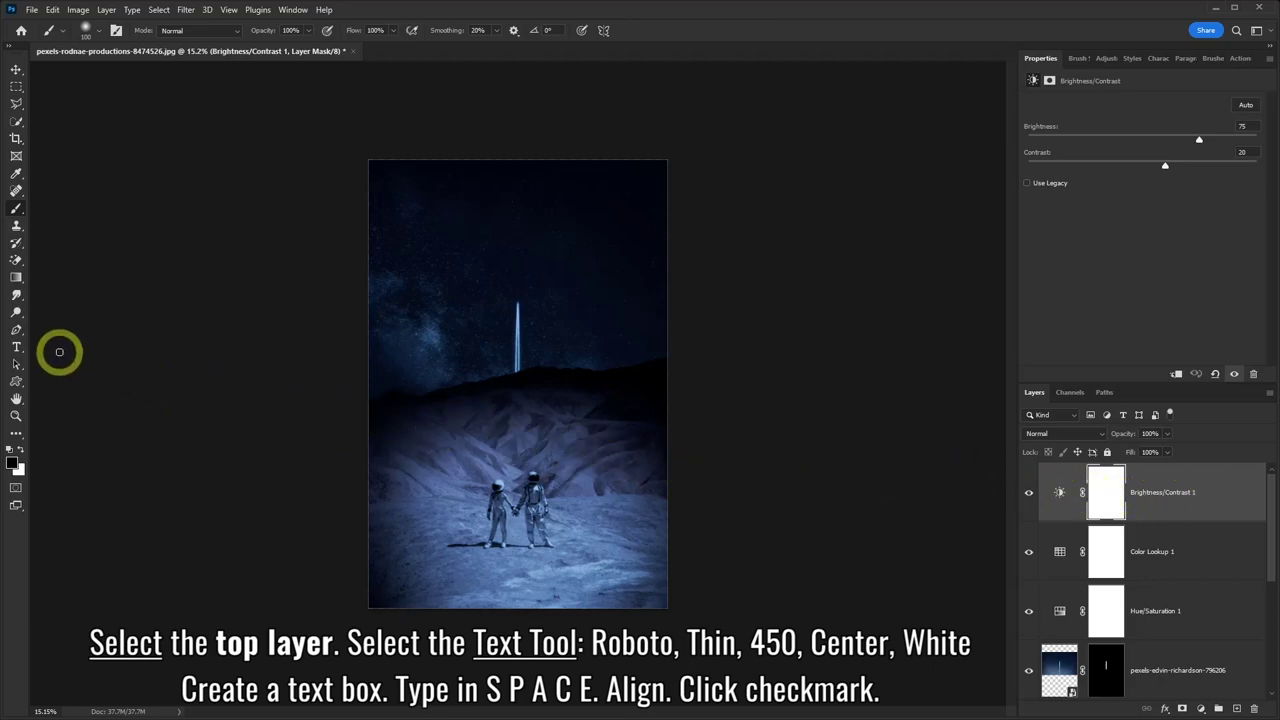
{"action": "left_click", "coordinate": [16, 347]}
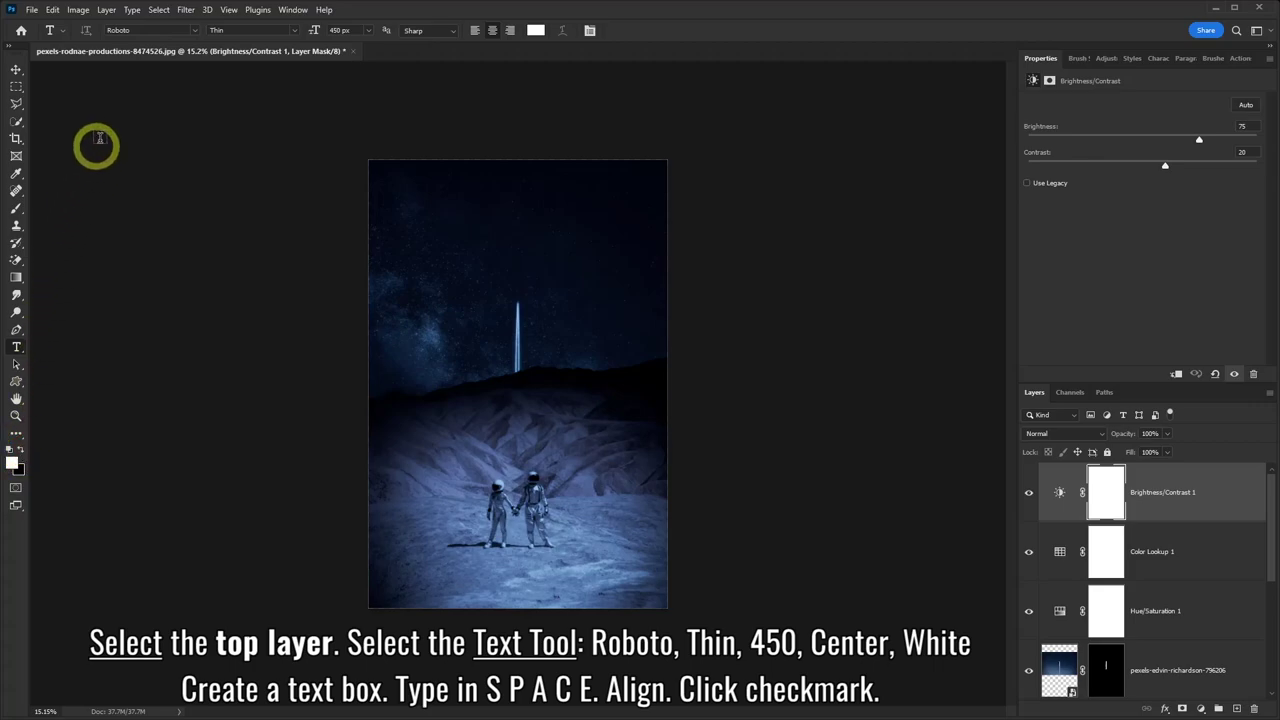
{"action": "left_click", "coordinate": [297, 31]}
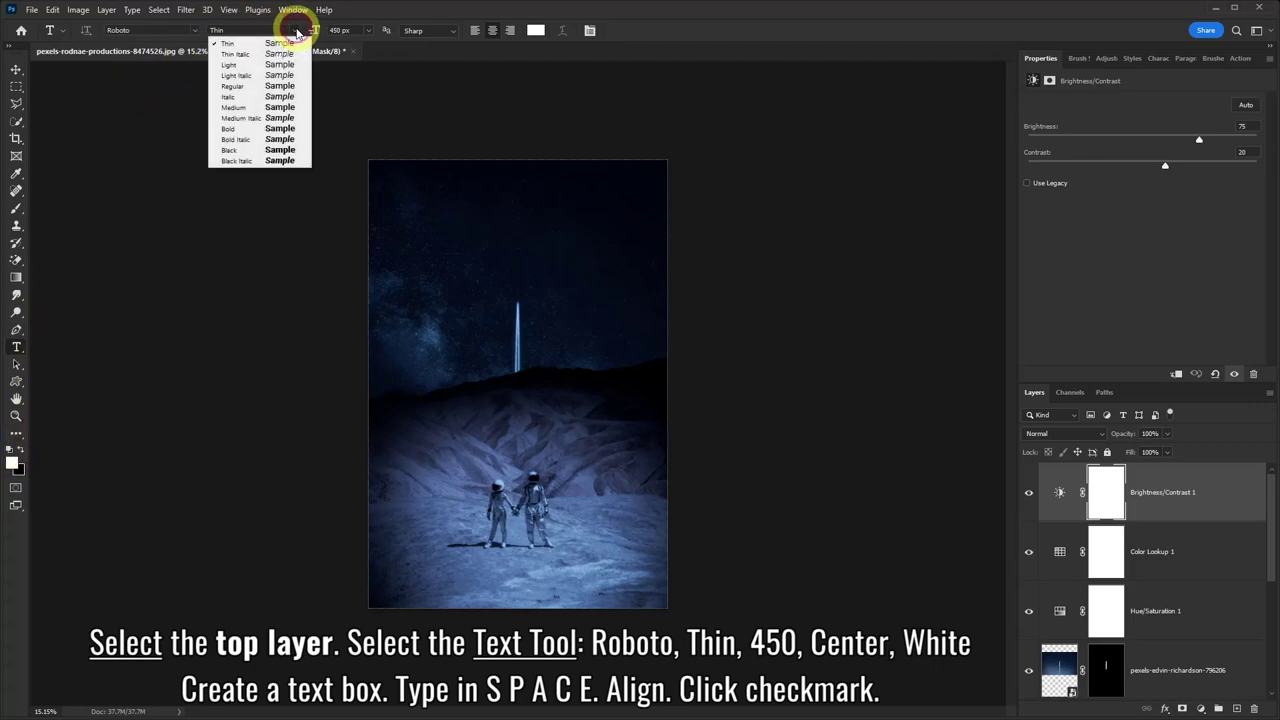
{"action": "left_click", "coordinate": [295, 31]}
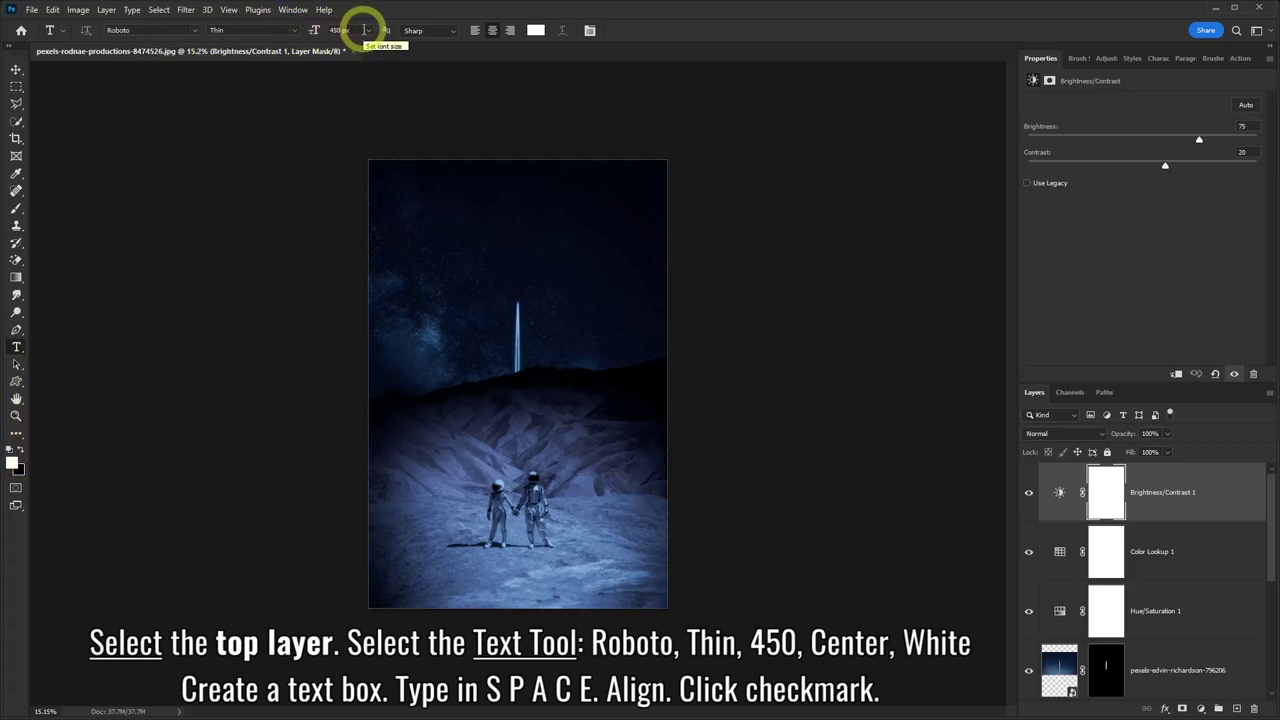
{"action": "left_click", "coordinate": [1158, 58]}
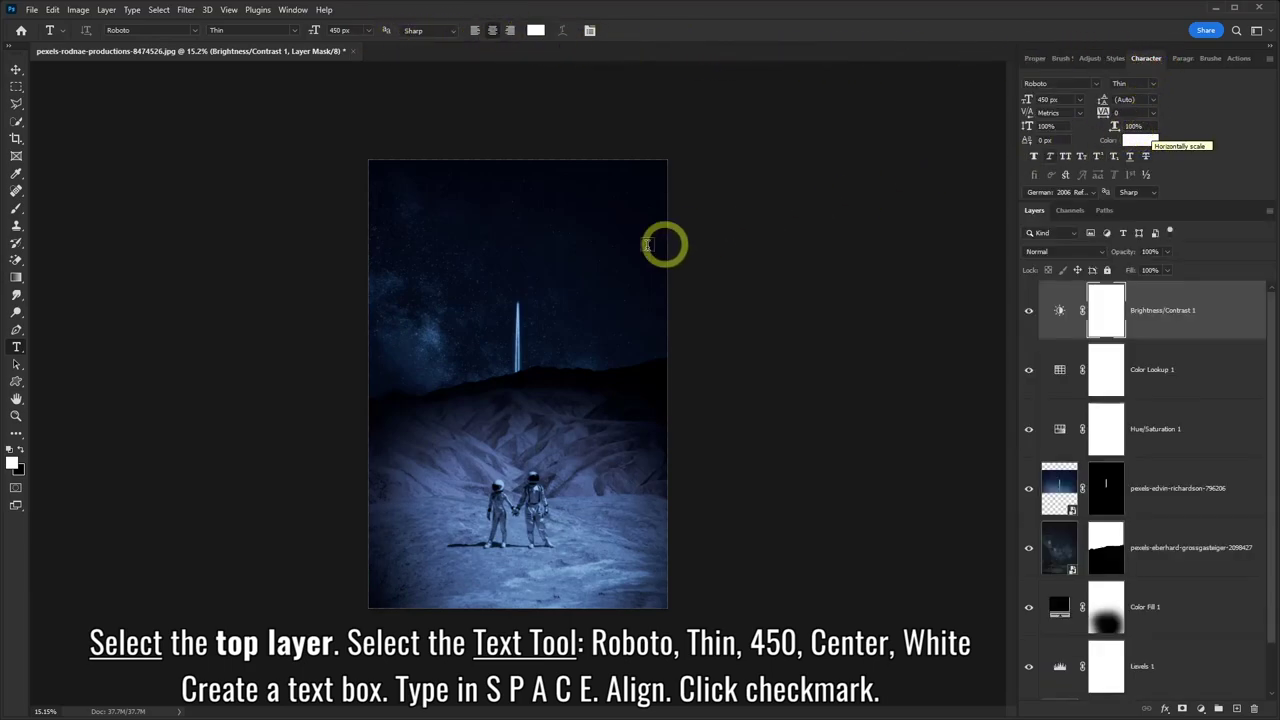
Step: Type the SPACE title in a text box across the poster top and commit it
{"action": "left_click_drag", "start_coordinate": [369, 203], "coordinate": [665, 301]}
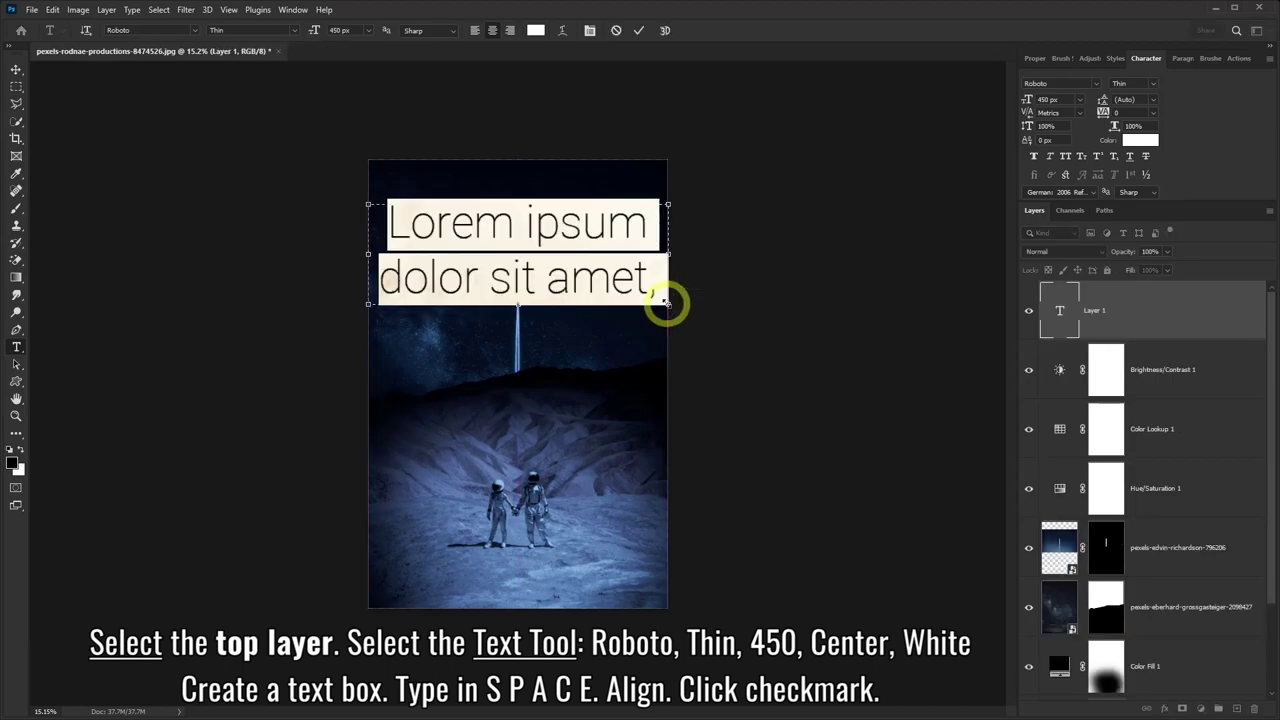
{"action": "type", "text": "S P A"}
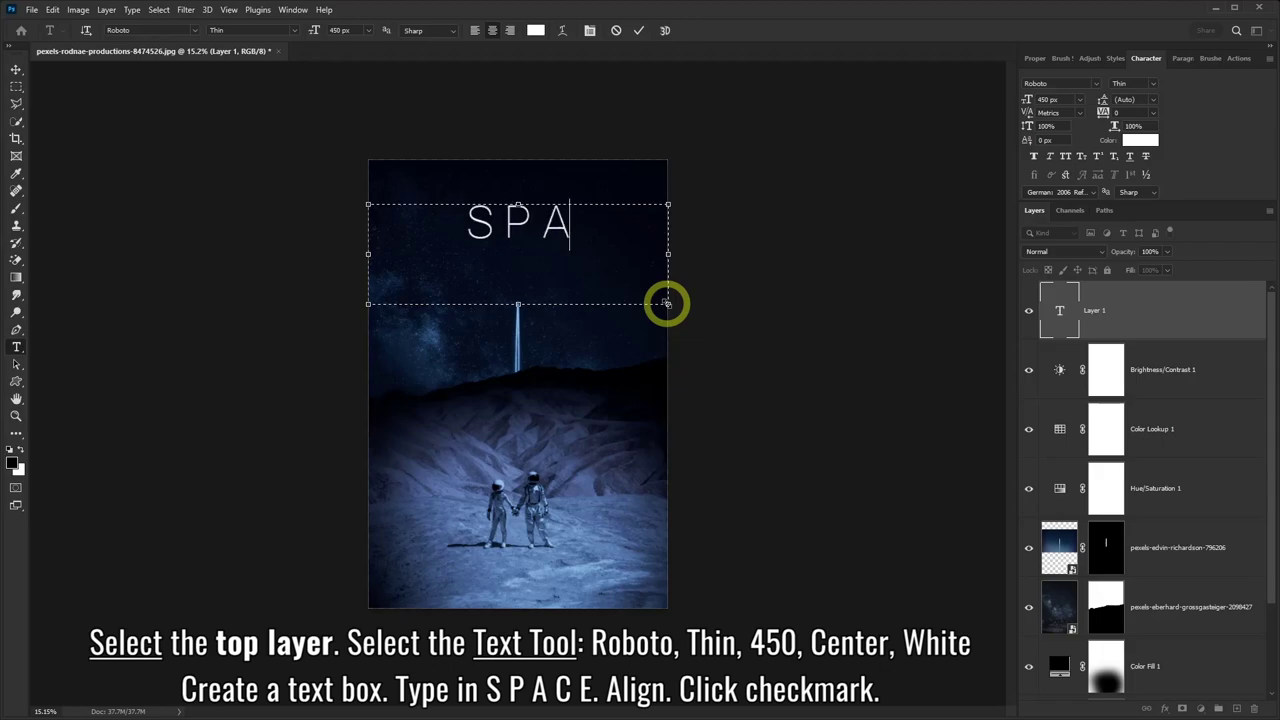
{"action": "type", "text": " CE"}
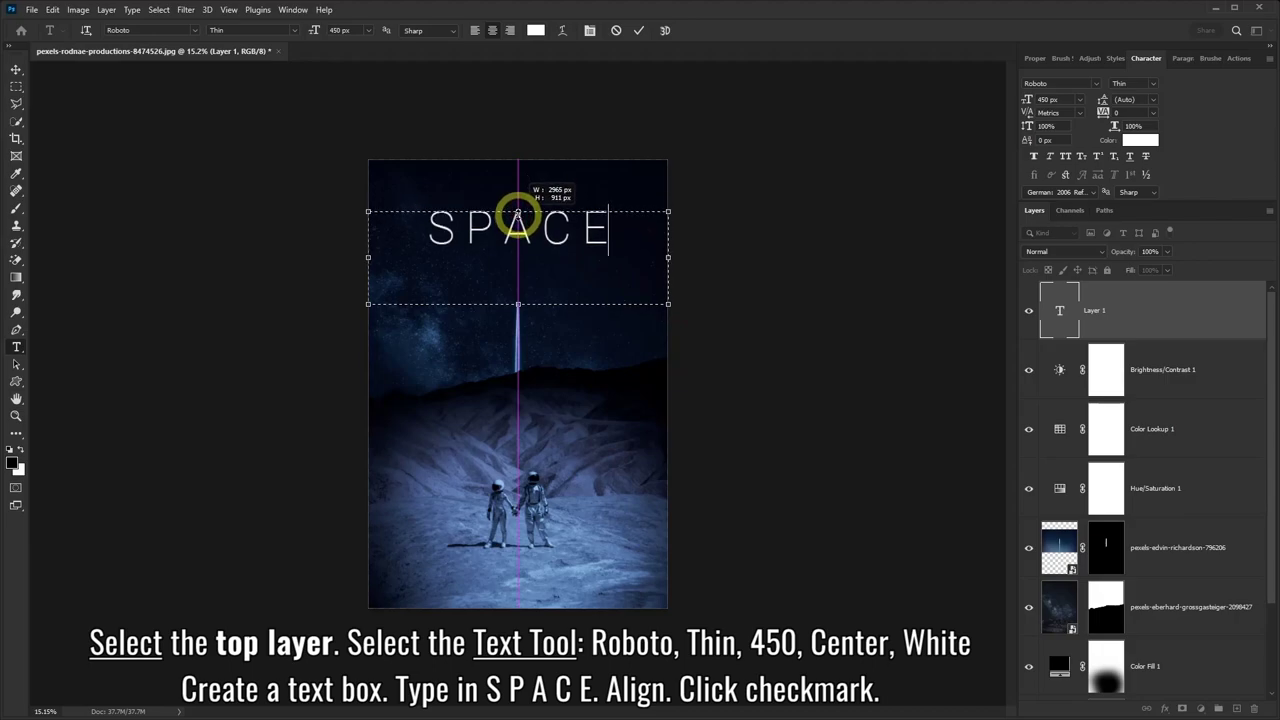
{"action": "mouse_move", "coordinate": [517, 205]}
{"action": "left_mouse_down"}
{"action": "mouse_move", "coordinate": [517, 222]}
{"action": "mouse_move", "coordinate": [517, 210]}
{"action": "left_mouse_up"}
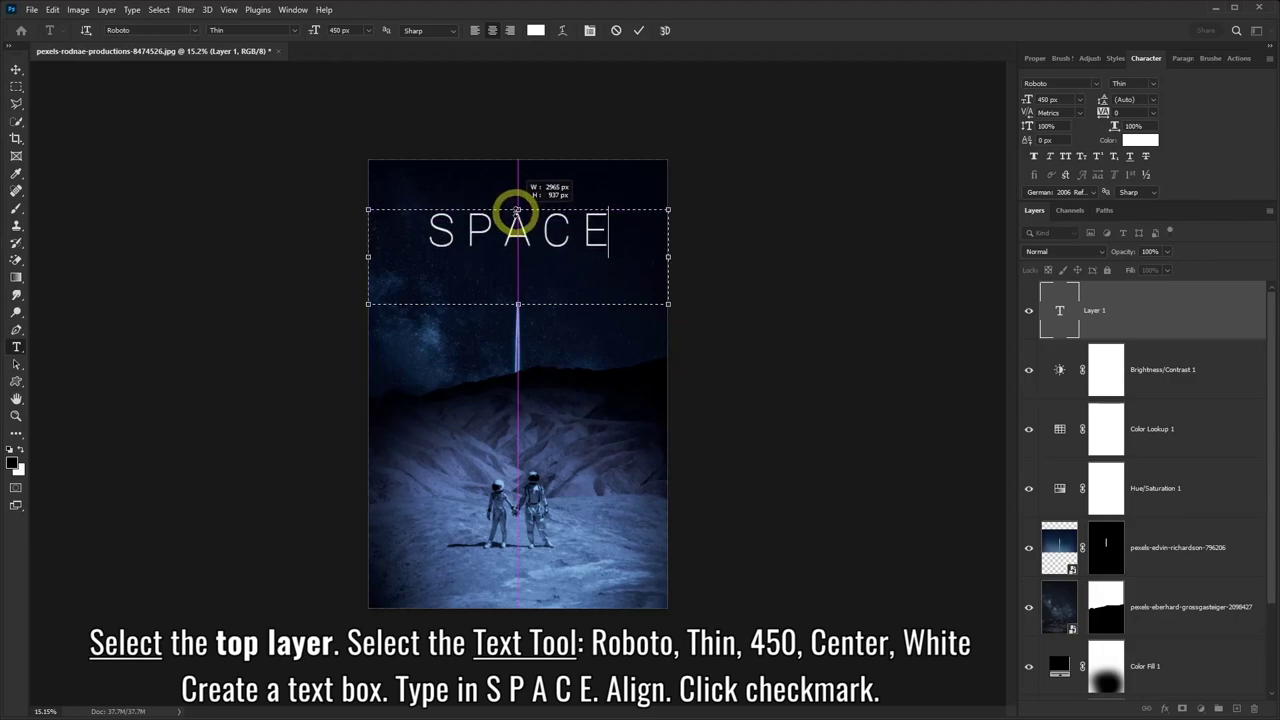
{"action": "left_click", "coordinate": [638, 33]}
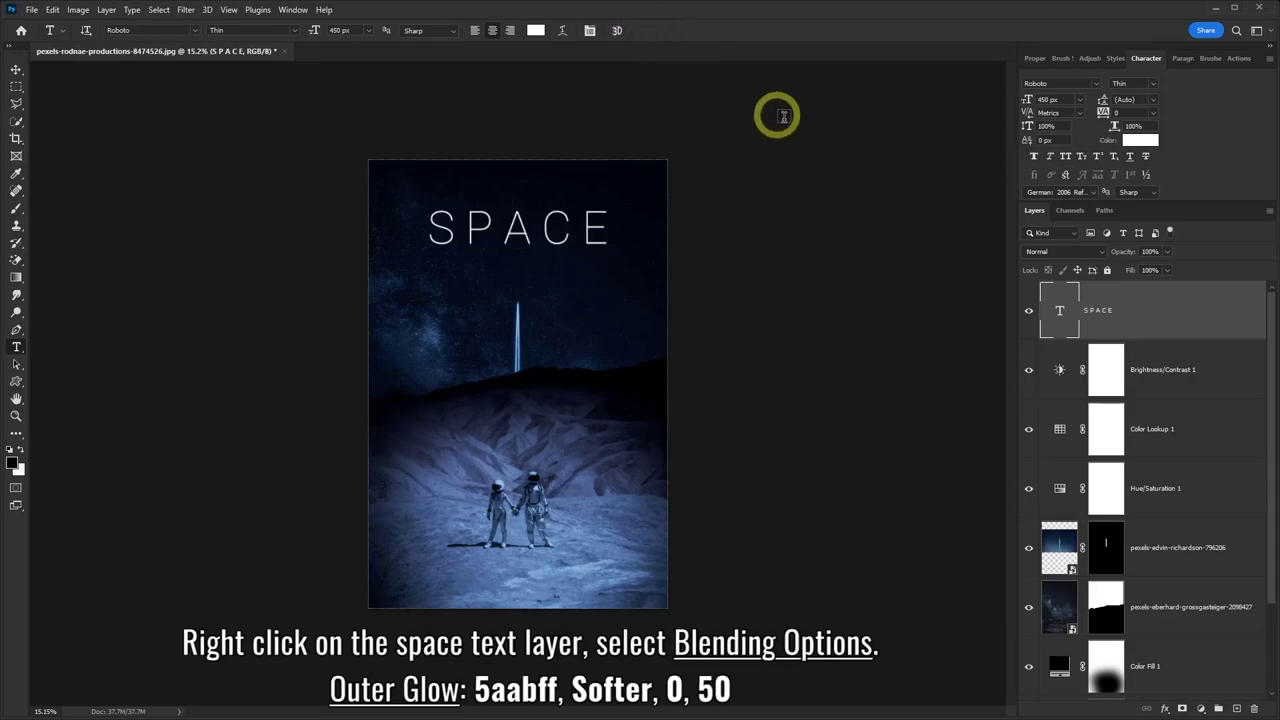
Step: Give the SPACE layer an Outer Glow in 5aabff, Softer technique, spread 0, size 50
{"action": "right_click", "coordinate": [1148, 308]}
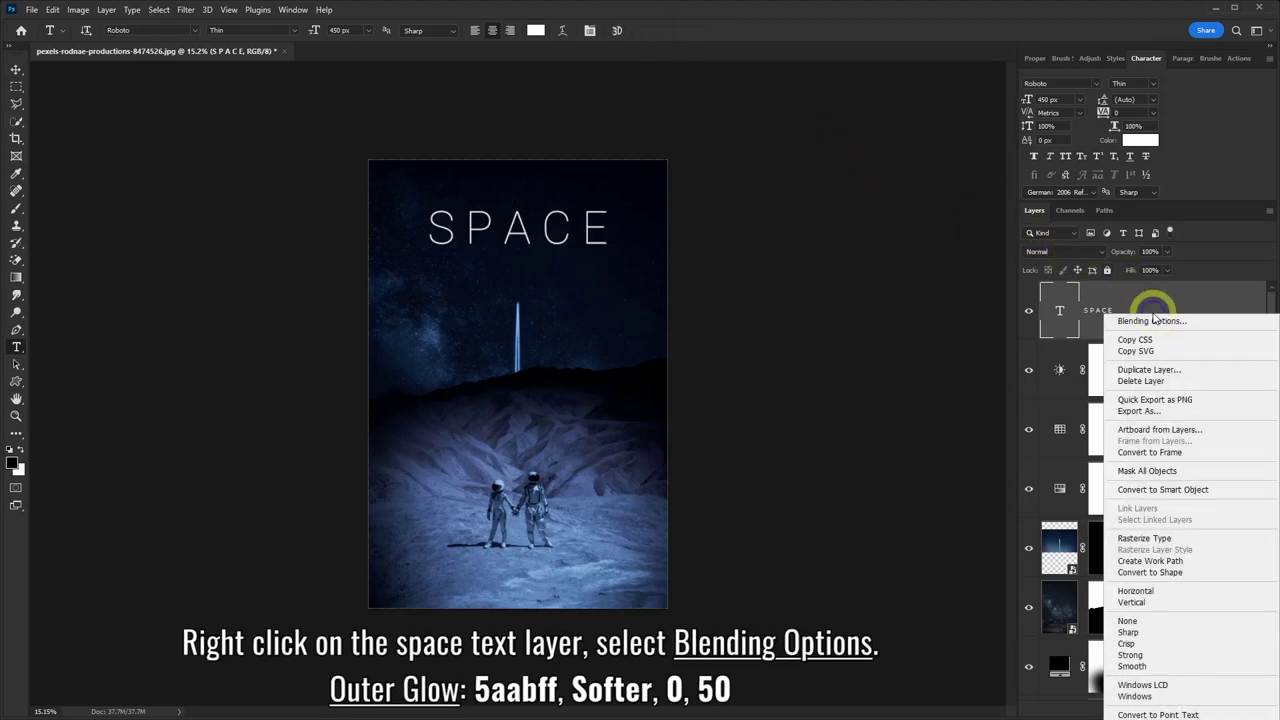
{"action": "left_click", "coordinate": [1147, 322]}
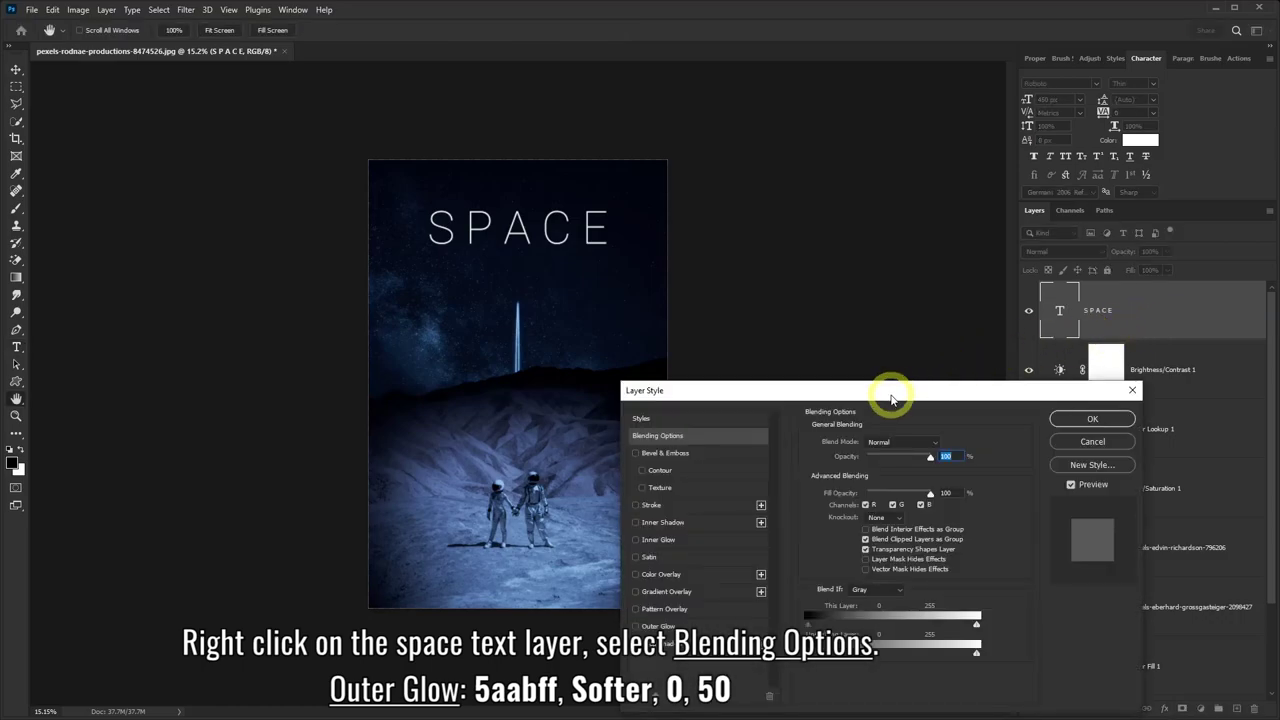
{"action": "left_click_drag", "start_coordinate": [894, 391], "coordinate": [922, 238]}
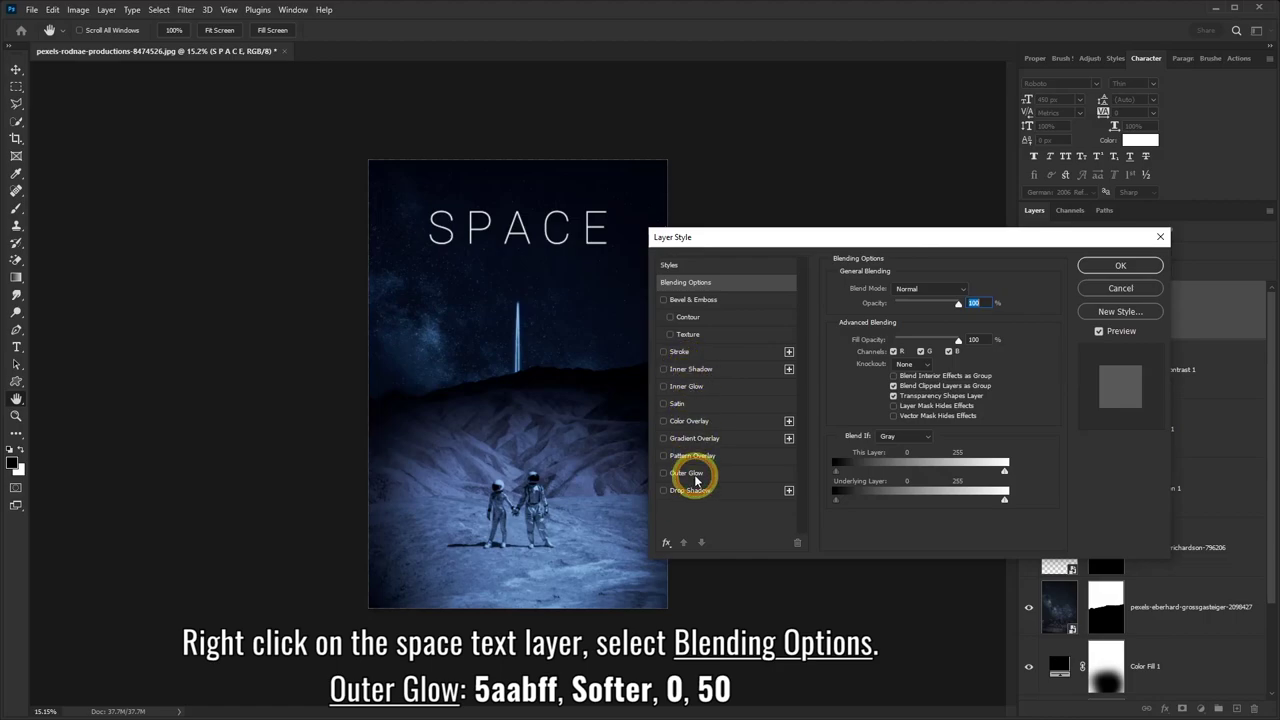
{"action": "left_click", "coordinate": [690, 473]}
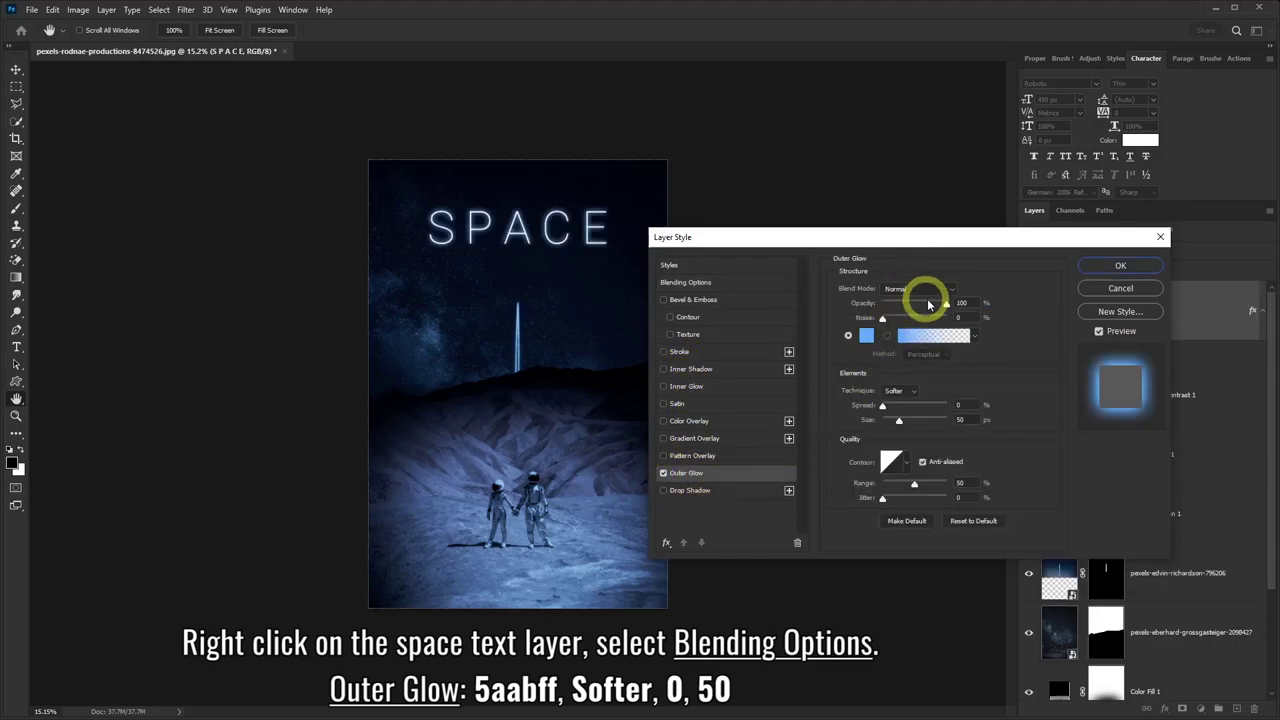
{"action": "left_click", "coordinate": [866, 336]}
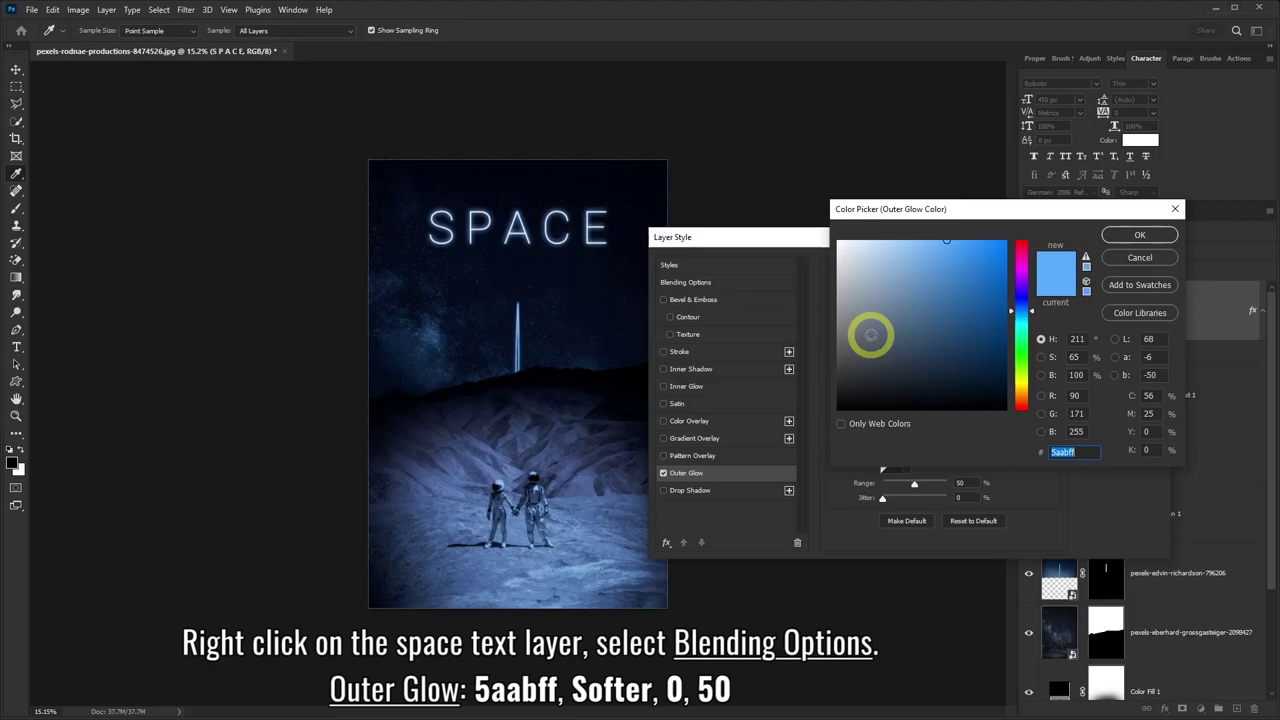
{"action": "double_click", "coordinate": [1062, 452]}
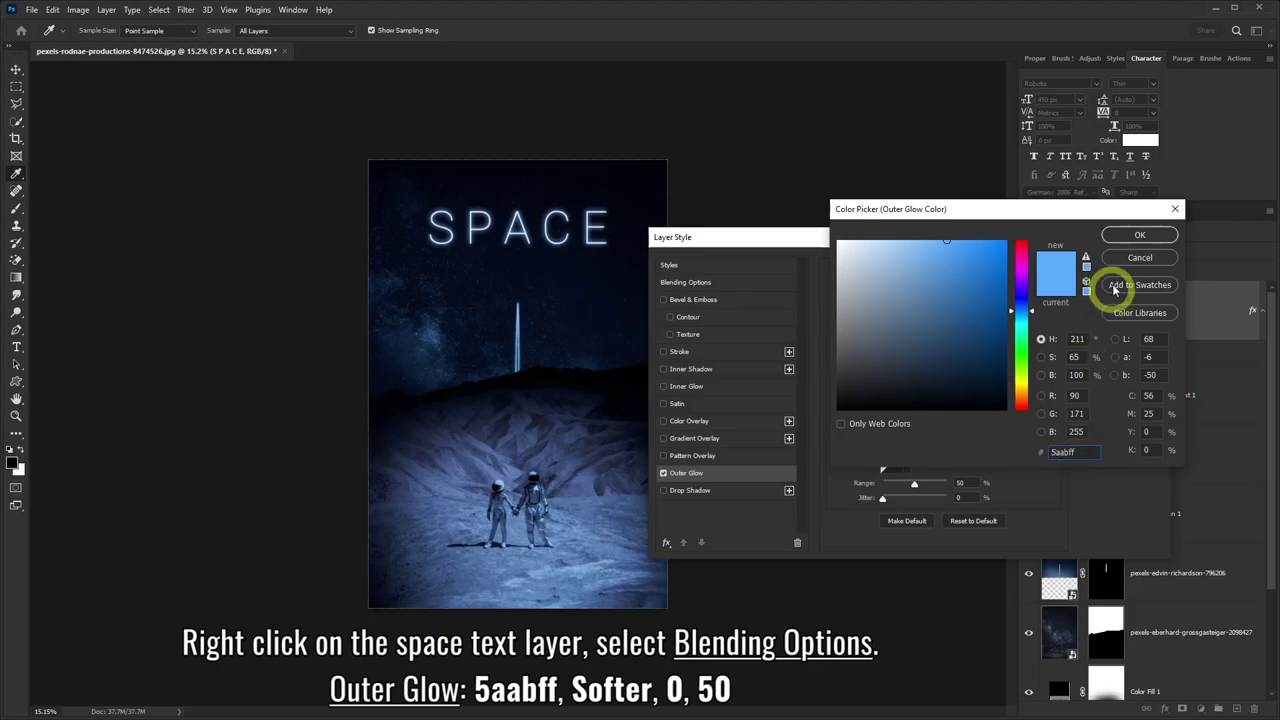
{"action": "left_click", "coordinate": [1120, 240]}
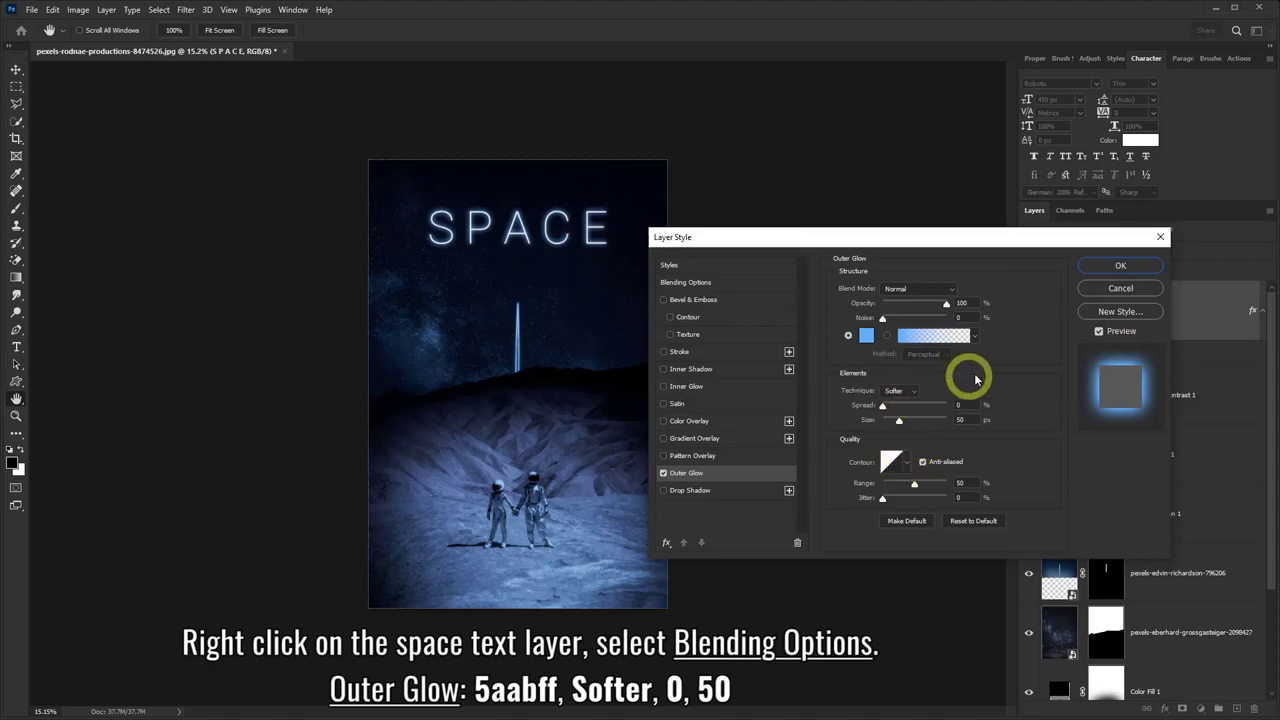
{"action": "left_click", "coordinate": [1121, 265]}
{"action": "key", "text": "t"}
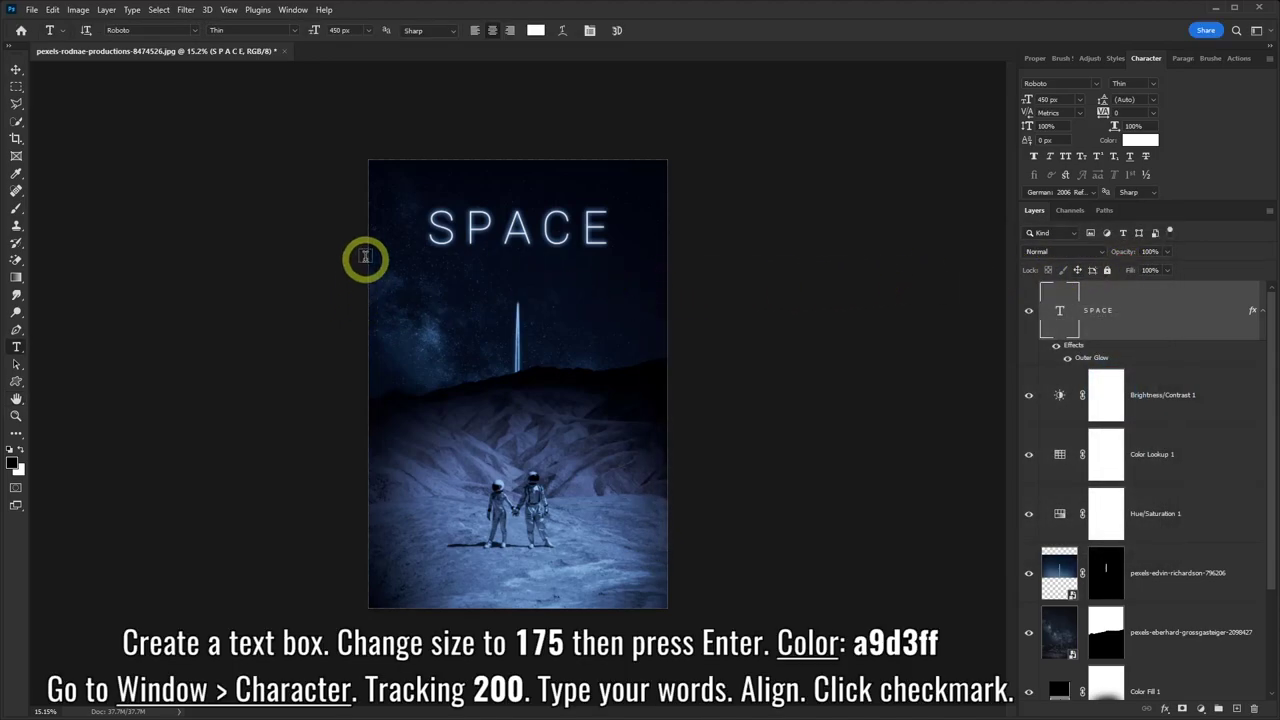
Step: Draw a text box below the title with 175 px size and a9d3ff colour
{"action": "left_click_drag", "start_coordinate": [366, 247], "coordinate": [669, 333]}
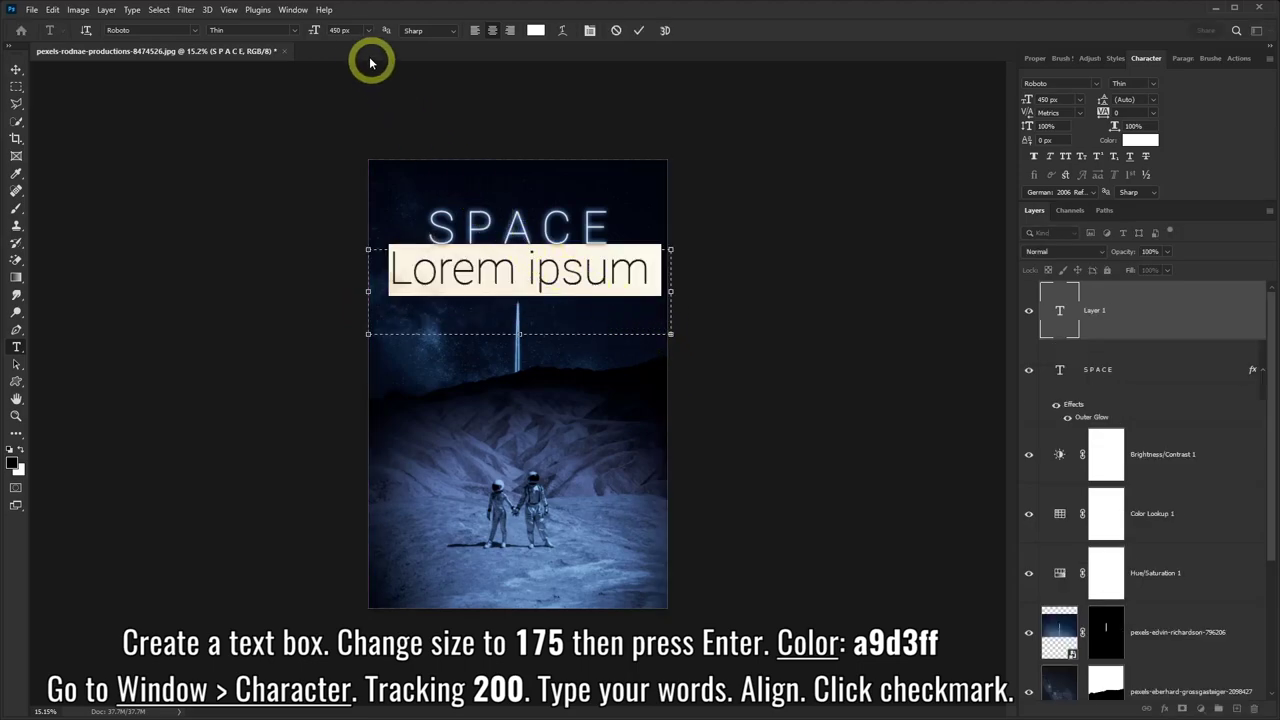
{"action": "left_click", "coordinate": [345, 30]}
{"action": "type", "text": "175"}
{"action": "key", "text": "Return"}
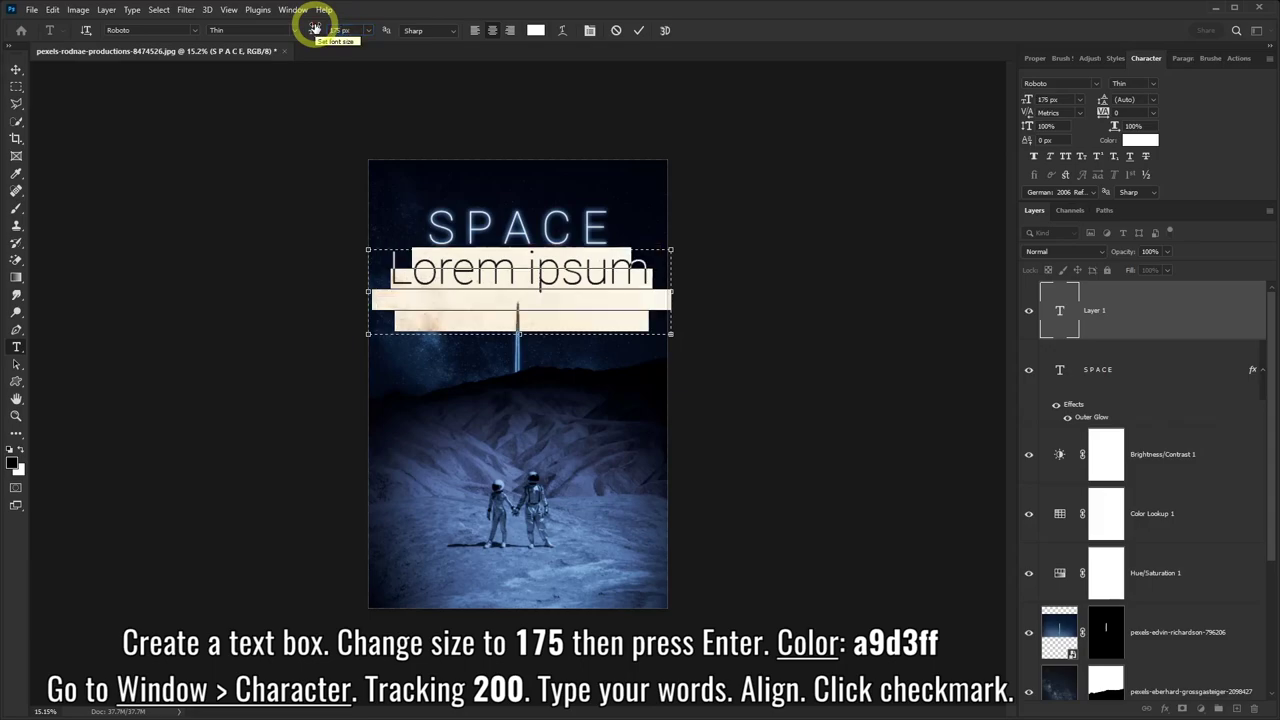
{"action": "left_click", "coordinate": [537, 31]}
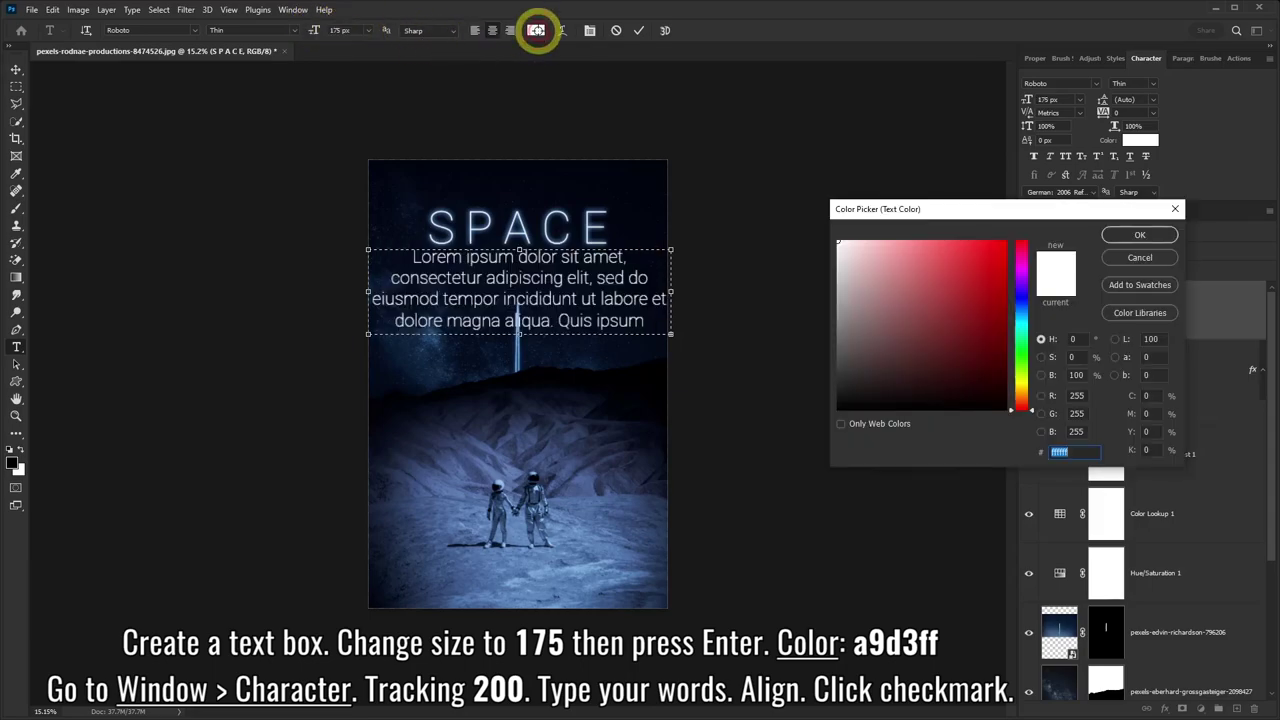
{"action": "type", "text": "A9"}
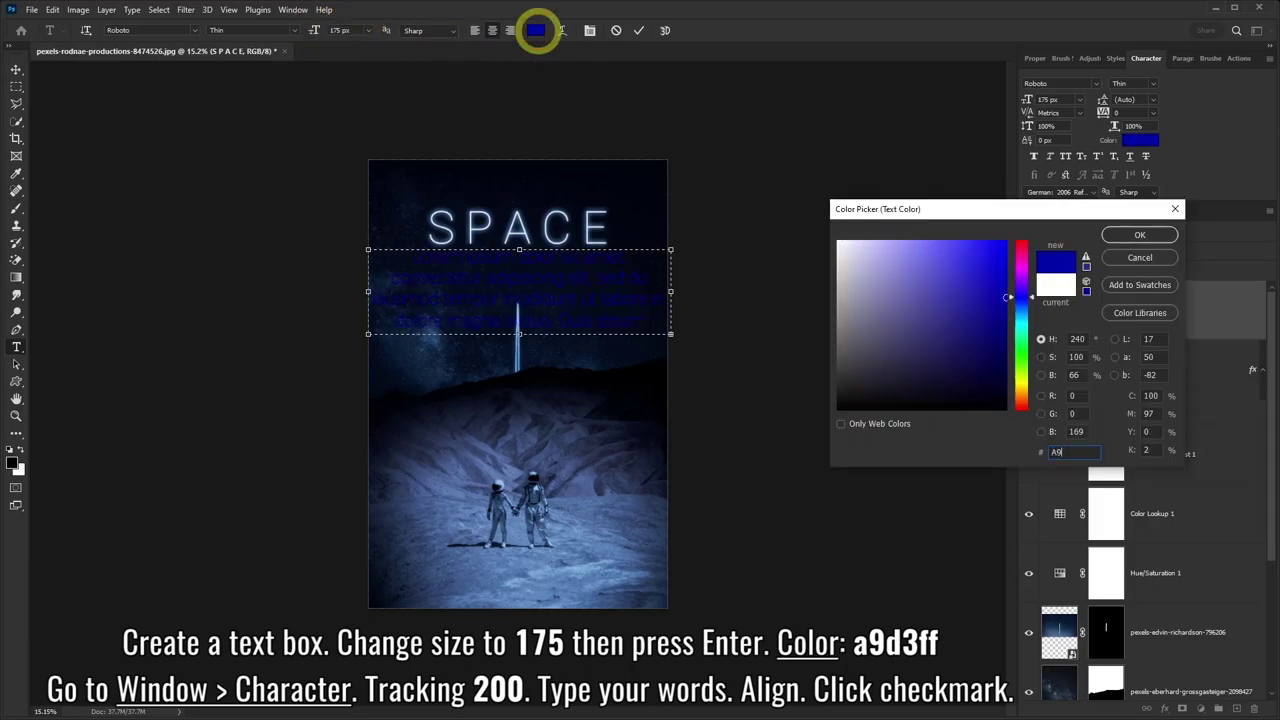
{"action": "type", "text": "d3ff"}
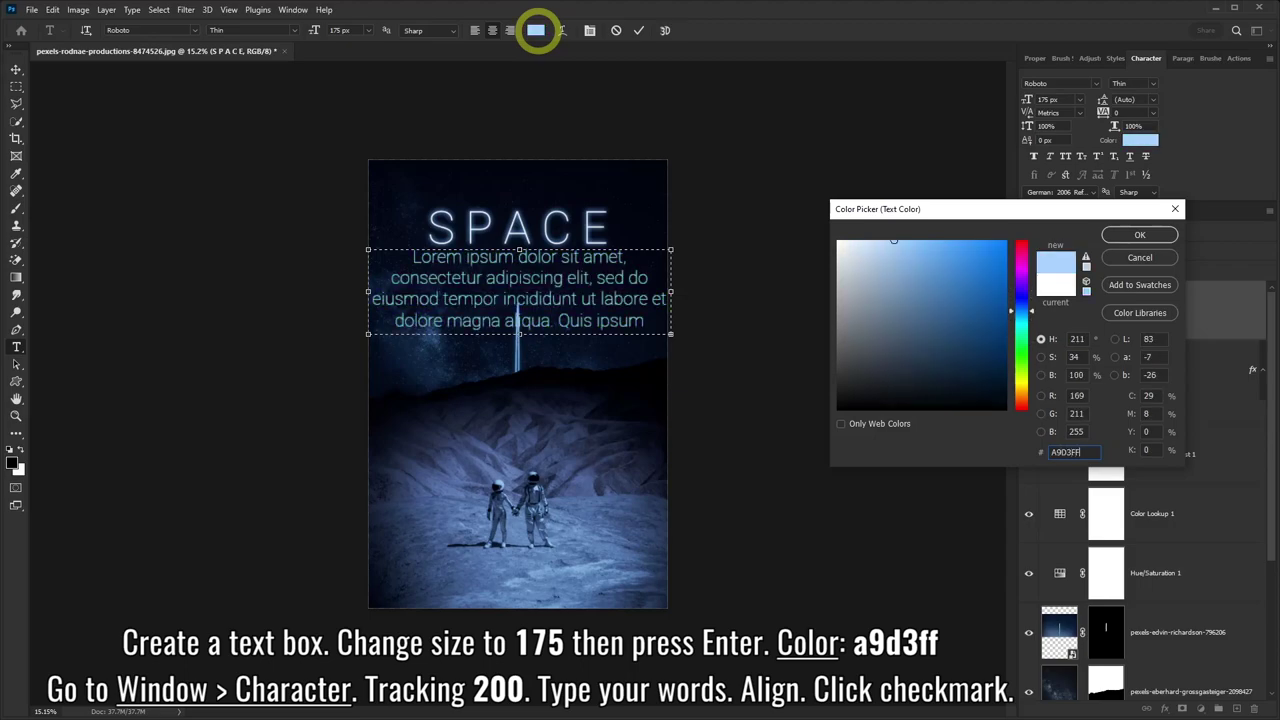
{"action": "left_click", "coordinate": [1141, 236]}
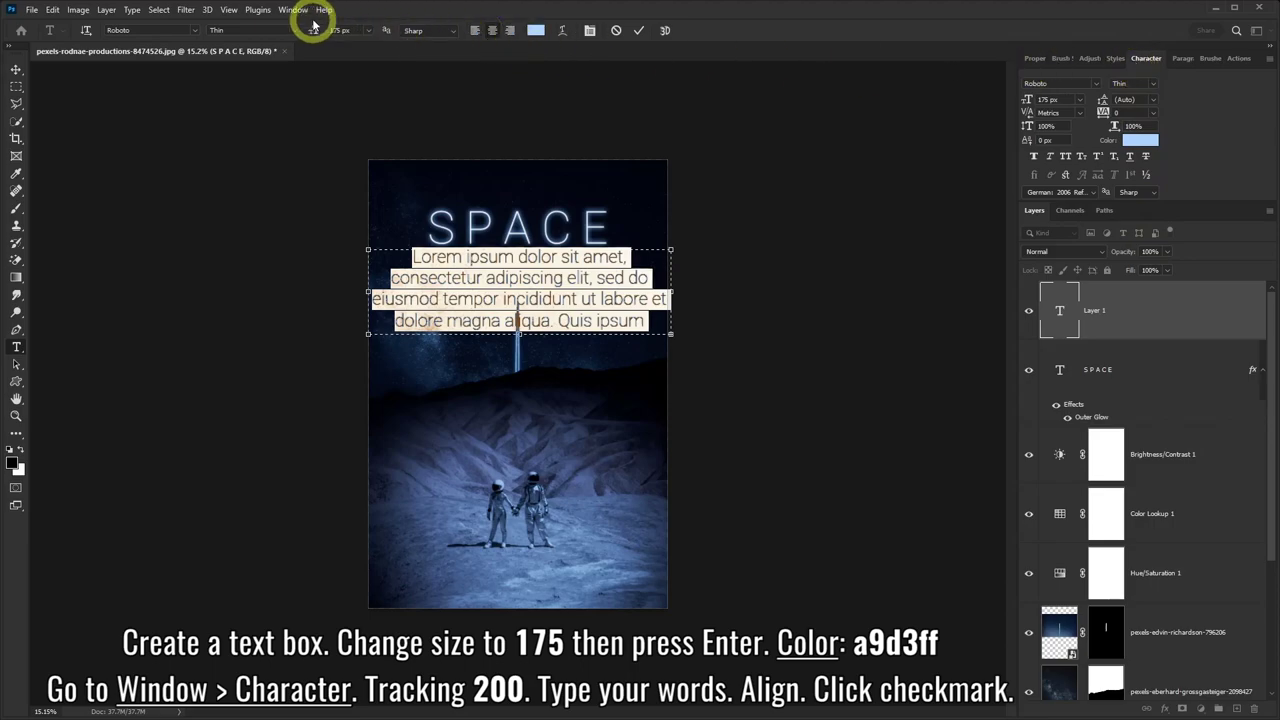
Step: Set tracking to 200, enter the FAR FROM HOME tagline, and commit it under the title
{"action": "left_click", "coordinate": [293, 10]}
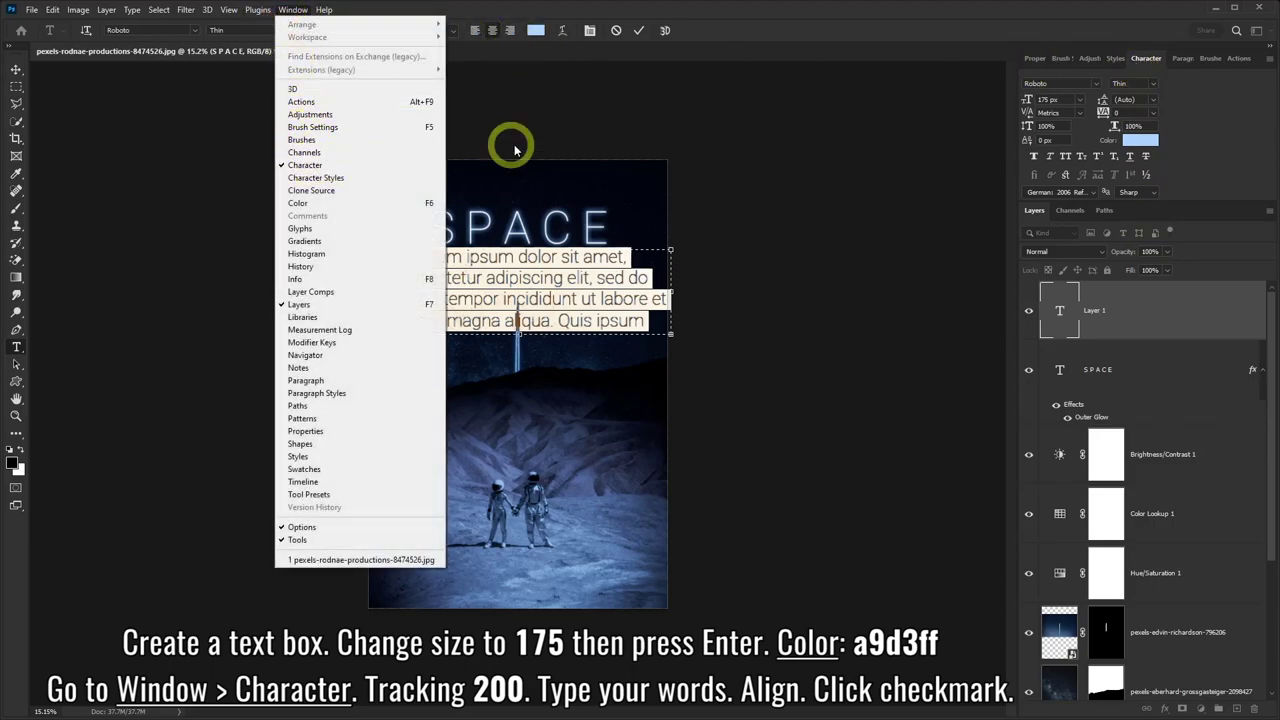
{"action": "left_click", "coordinate": [1146, 58]}
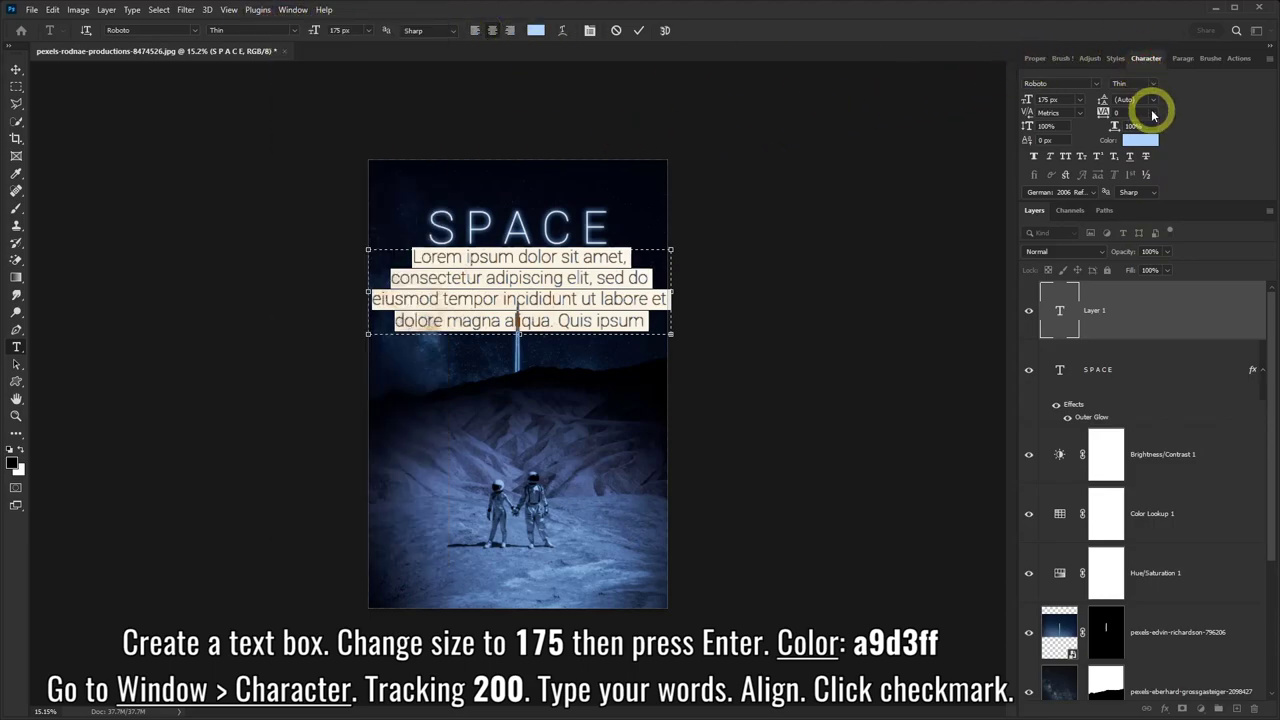
{"action": "left_click", "coordinate": [1152, 113]}
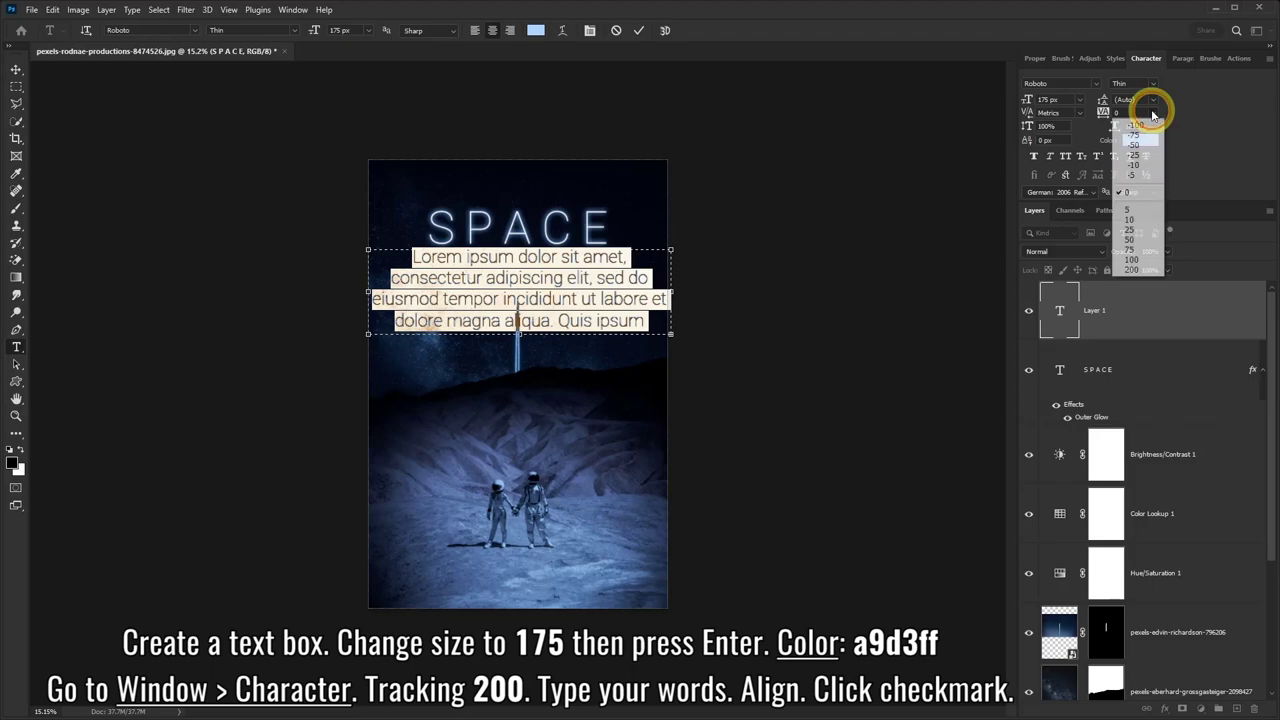
{"action": "left_click", "coordinate": [1133, 271]}
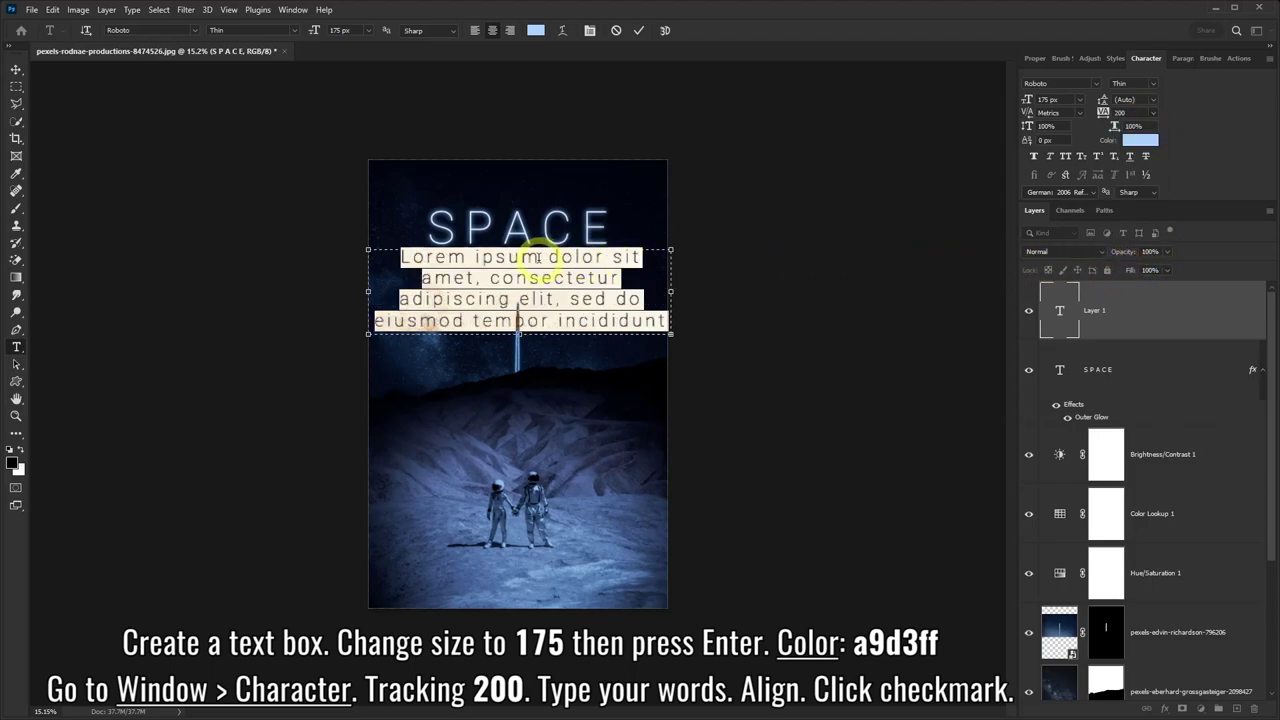
{"action": "key", "text": "BackSpace"}
{"action": "type", "text": "FAR FROM HOME"}
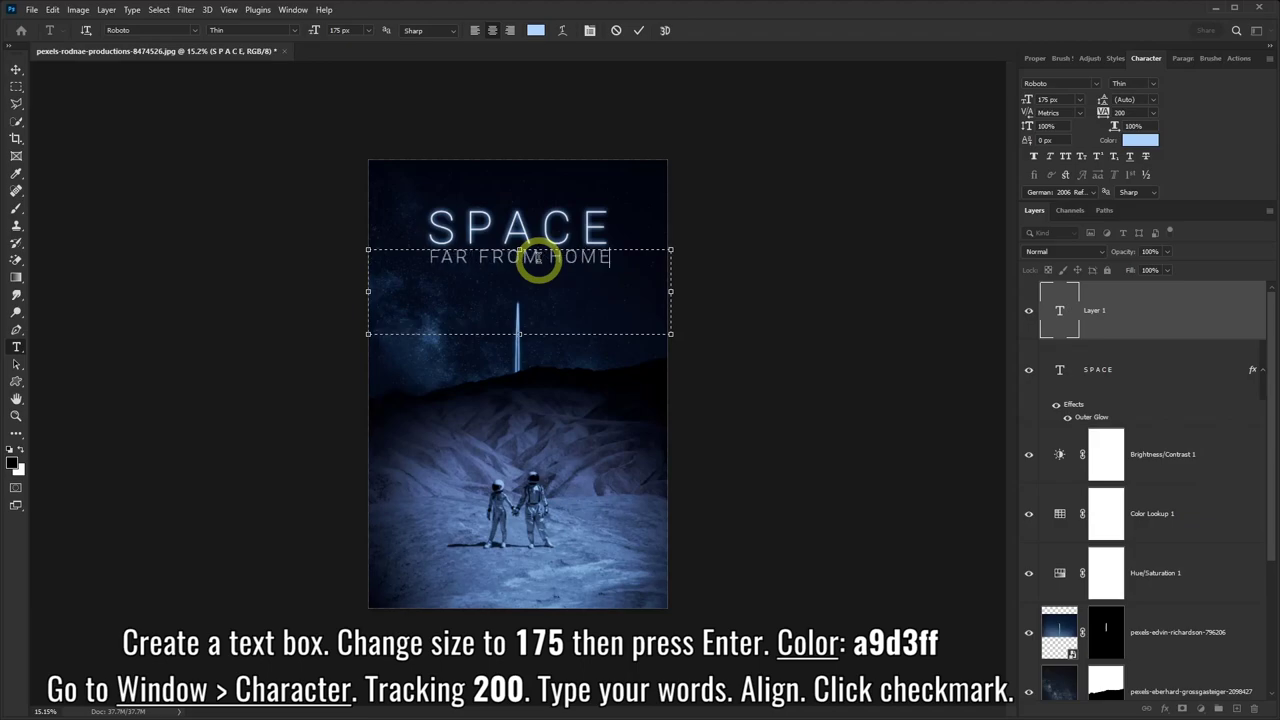
{"action": "left_click_drag", "start_coordinate": [521, 248], "coordinate": [521, 250]}
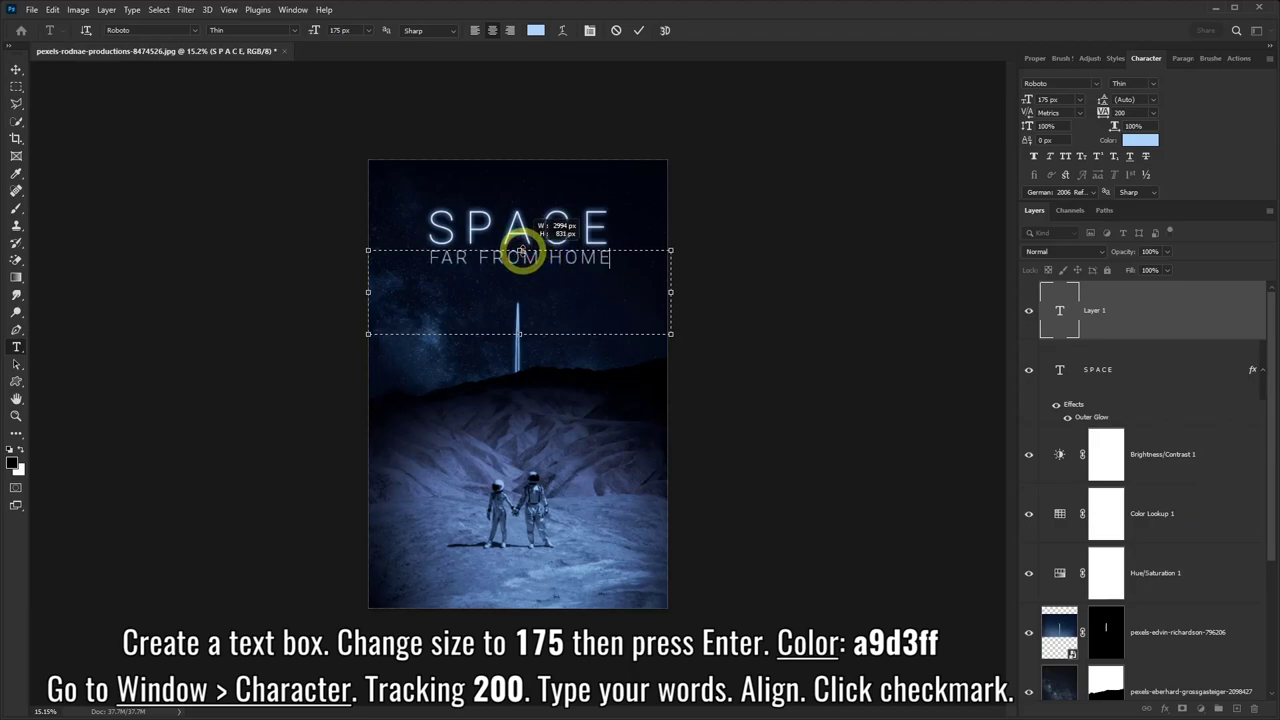
{"action": "left_click", "coordinate": [640, 32]}
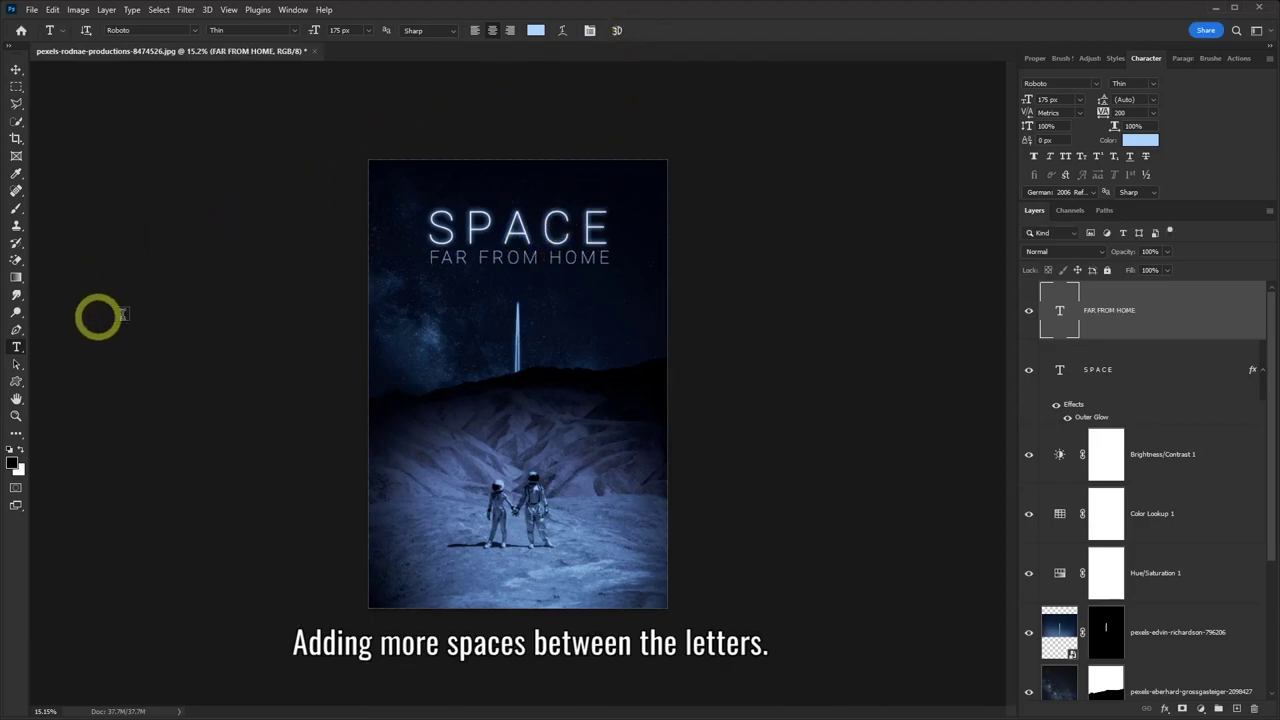
Step: Insert spaces between the title letters so it reads S P A C E, and commit
{"action": "left_click", "coordinate": [527, 228]}
{"action": "left_click", "coordinate": [463, 226]}
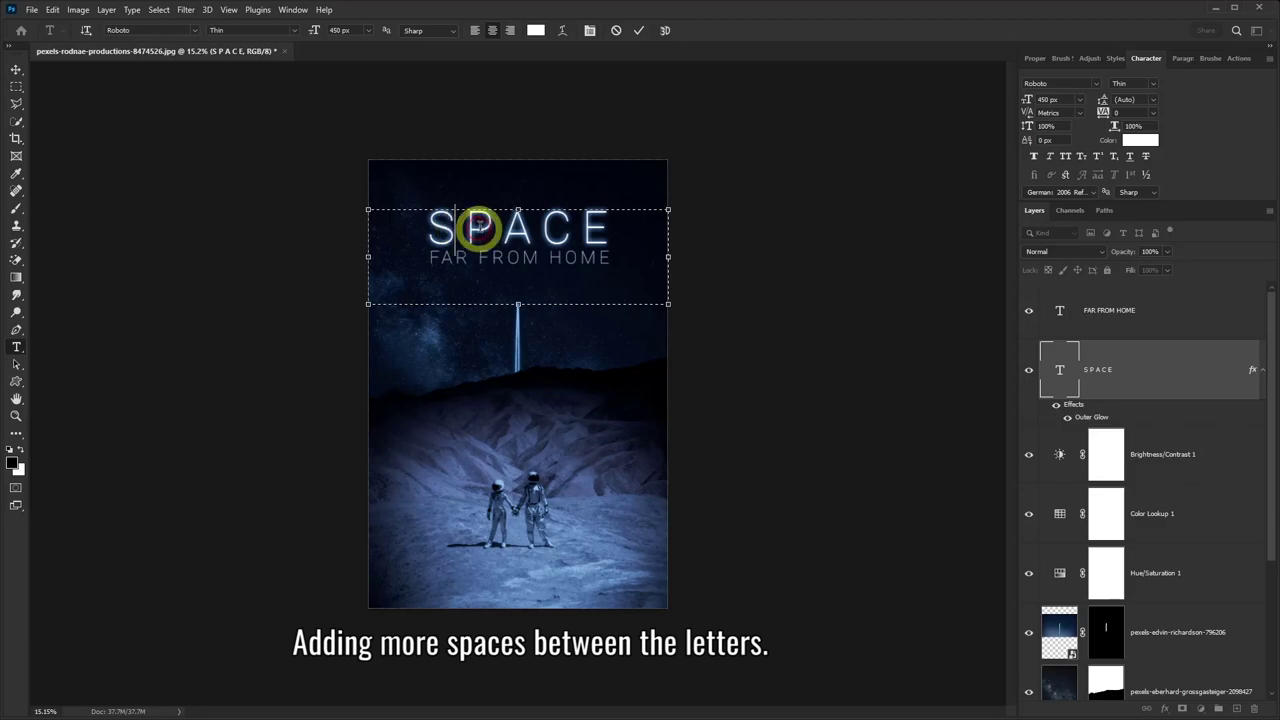
{"action": "left_click", "coordinate": [508, 226]}
{"action": "left_click", "coordinate": [575, 226]}
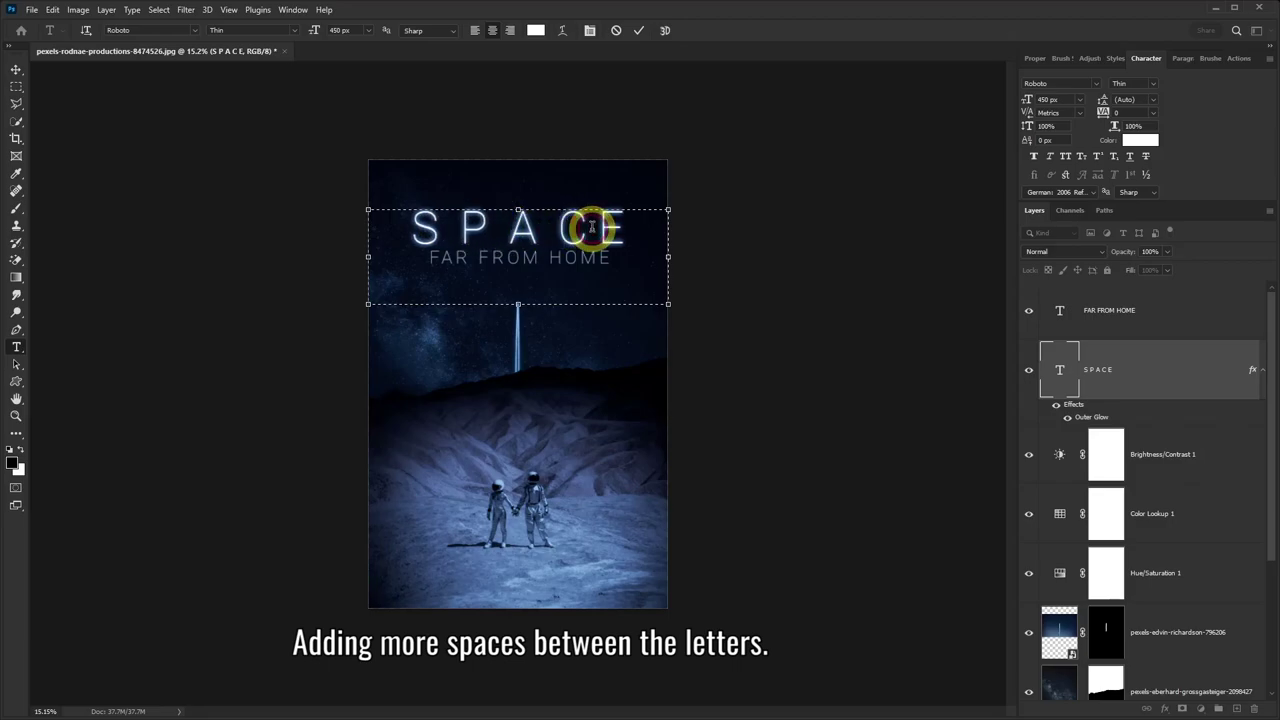
{"action": "left_click", "coordinate": [639, 31]}
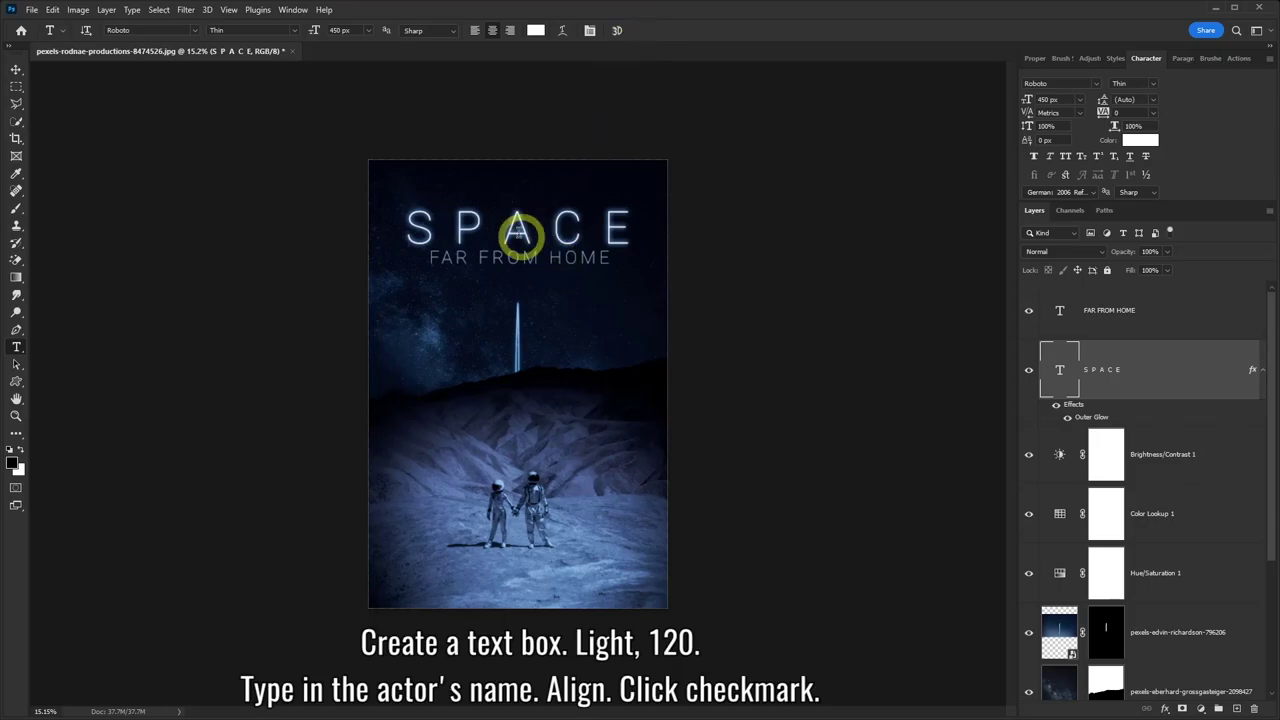
Step: Draw a text box across the poster top set to 120 px Roboto Light
{"action": "left_click_drag", "start_coordinate": [366, 160], "coordinate": [669, 203]}
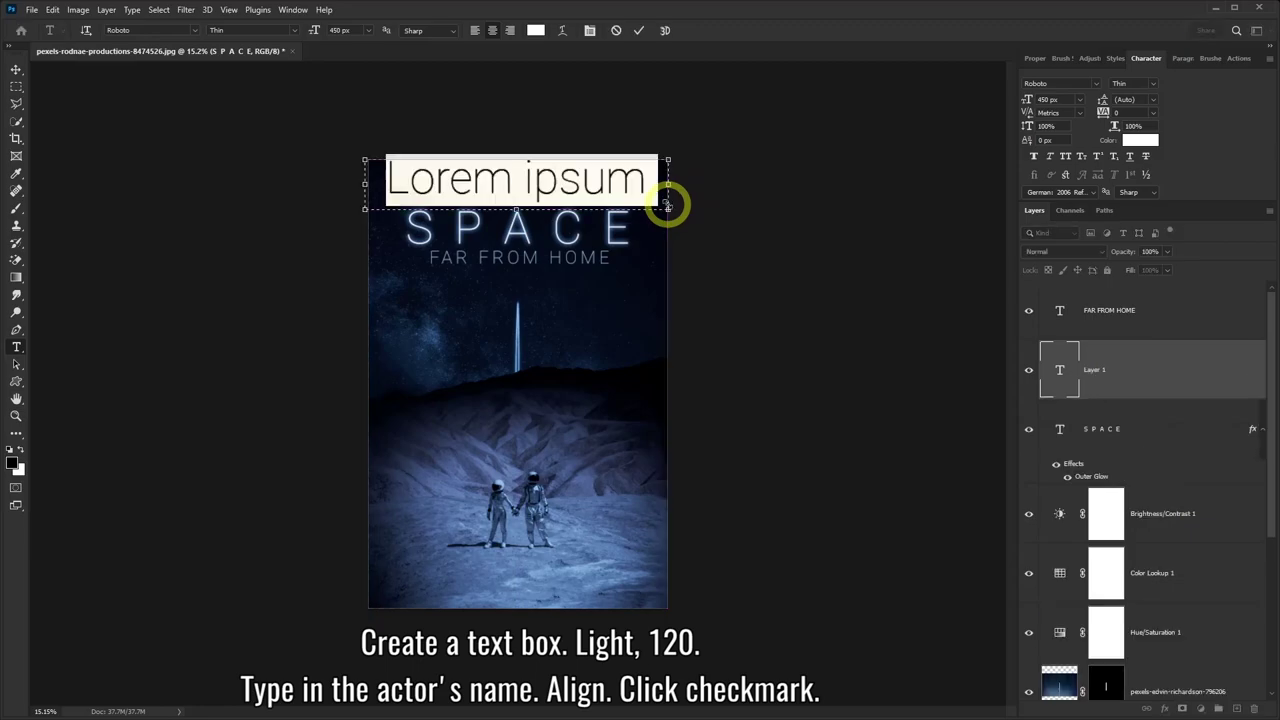
{"action": "left_click_drag", "start_coordinate": [362, 32], "coordinate": [300, 30]}
{"action": "type", "text": "120"}
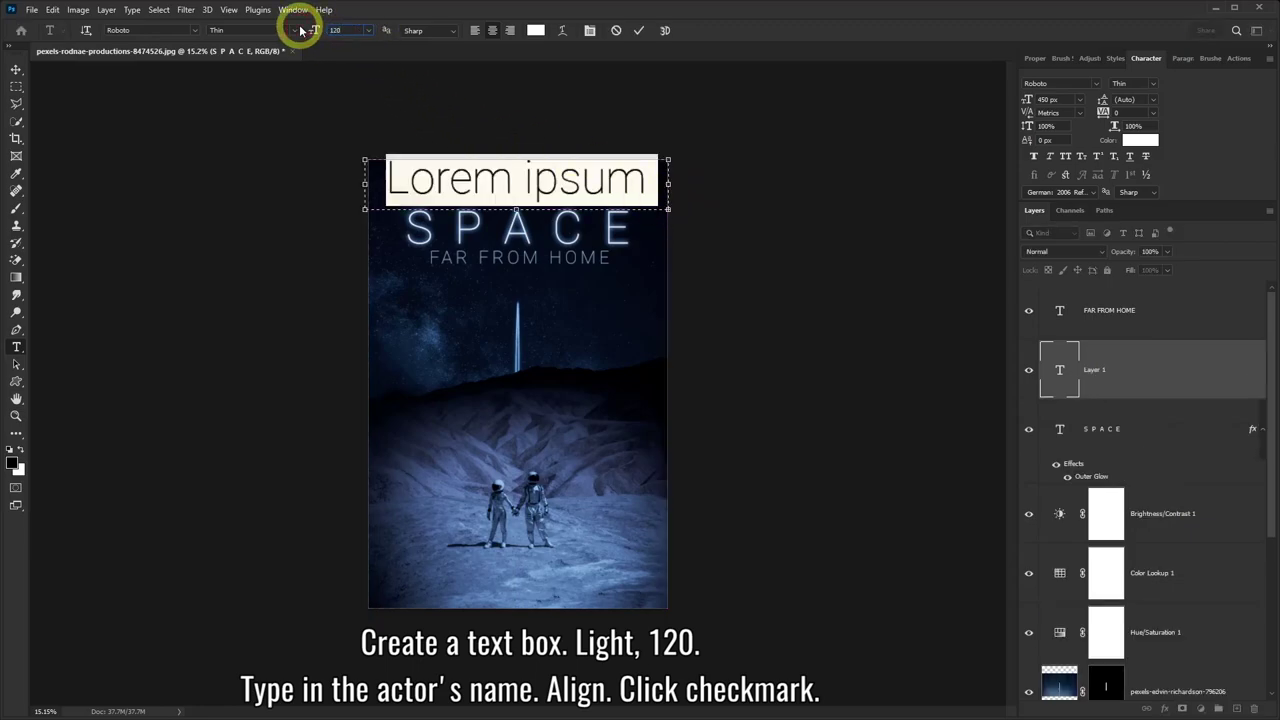
{"action": "key", "text": "Return"}
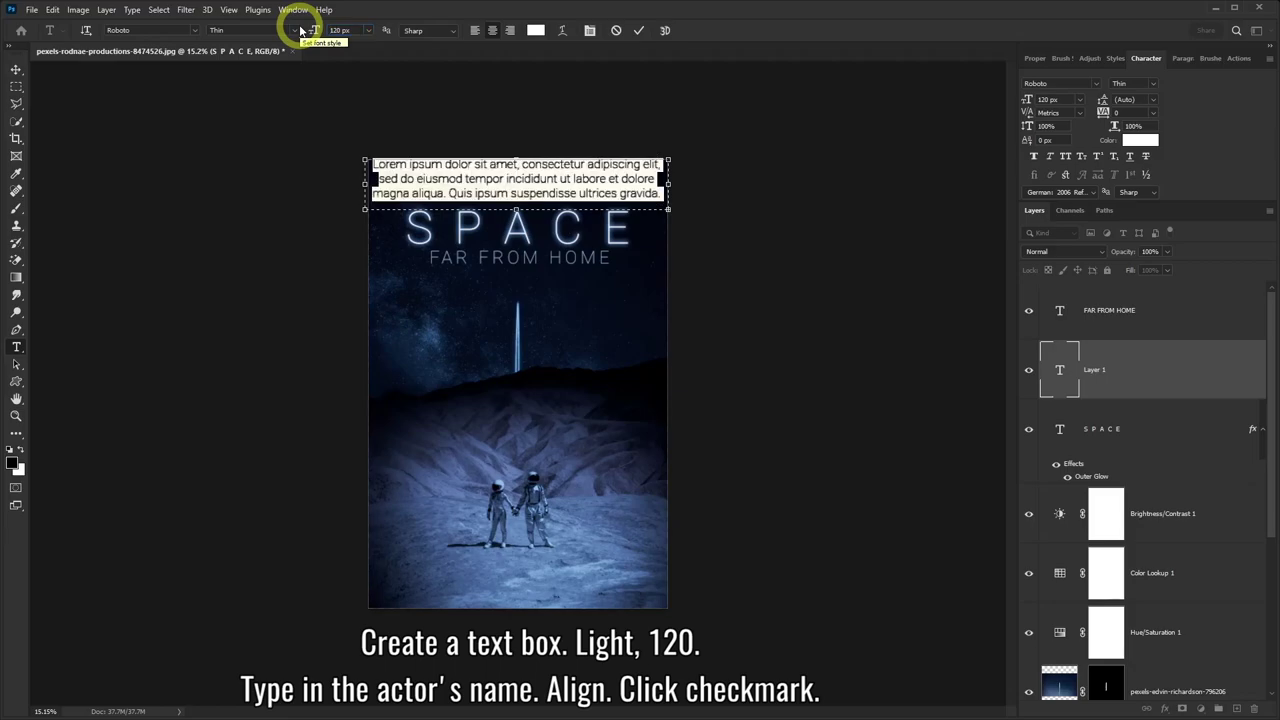
{"action": "left_click", "coordinate": [296, 31]}
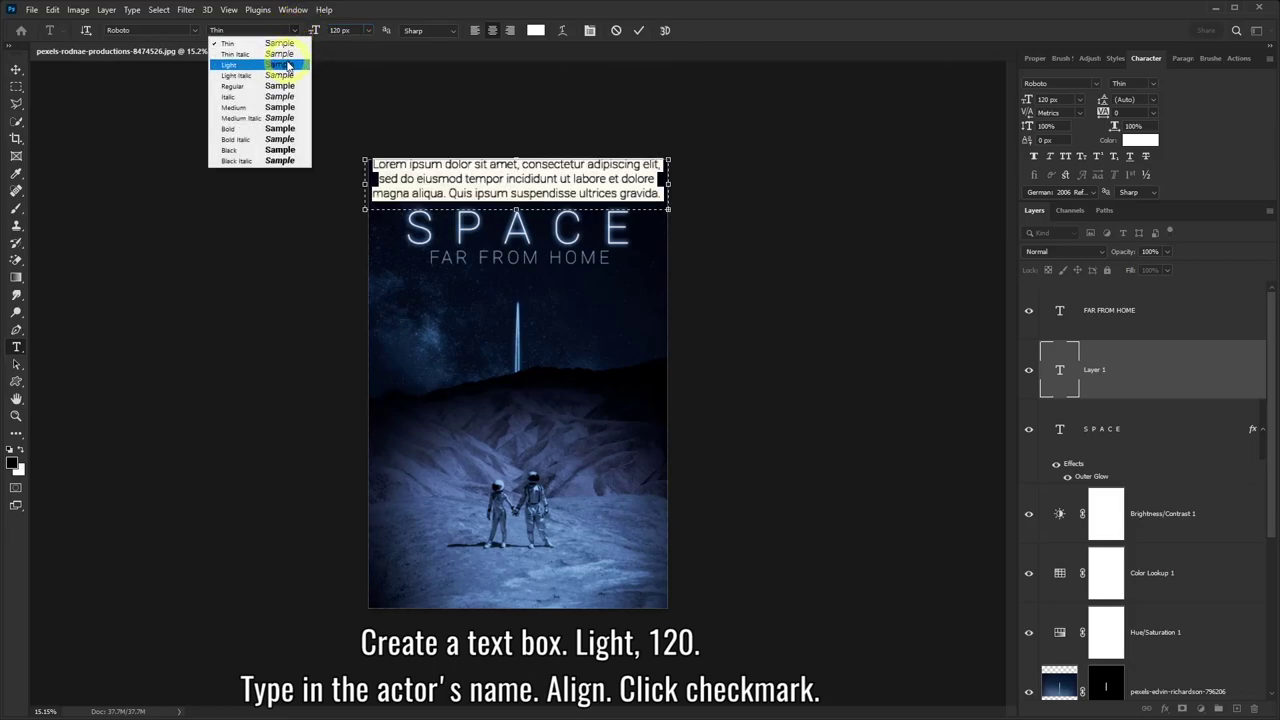
{"action": "left_click", "coordinate": [287, 65]}
Step: Type the two actor names, space them apart, nudge the line lower, and commit
{"action": "key", "text": "BackSpace"}
{"action": "type", "text": "JOHN DOE"}
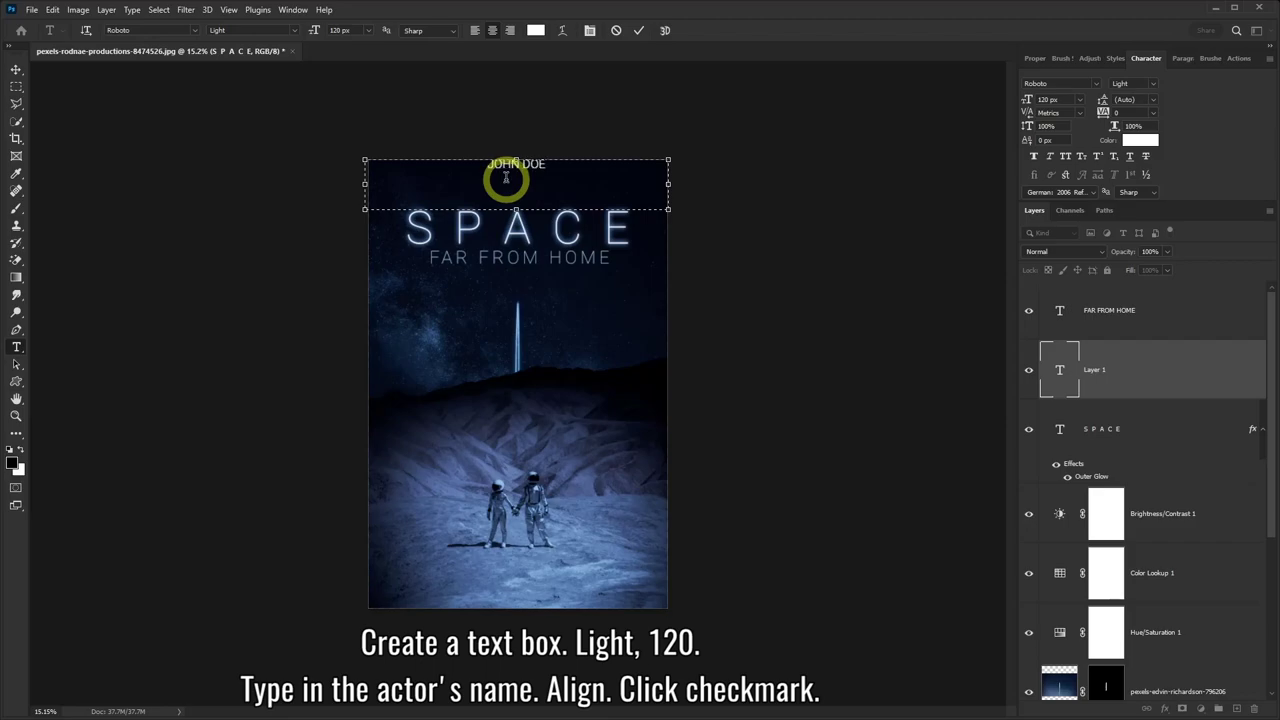
{"action": "type", "text": "JANE "}
{"action": "type", "text": "LEE"}
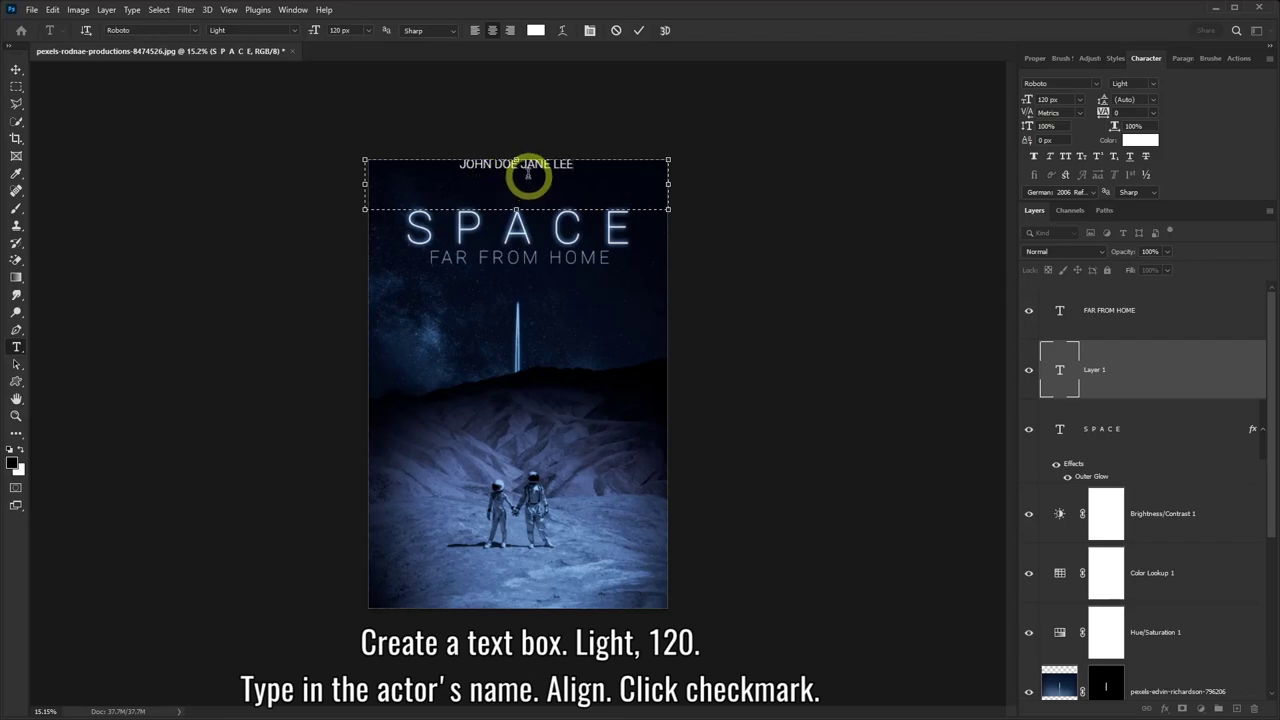
{"action": "left_click", "coordinate": [516, 163]}
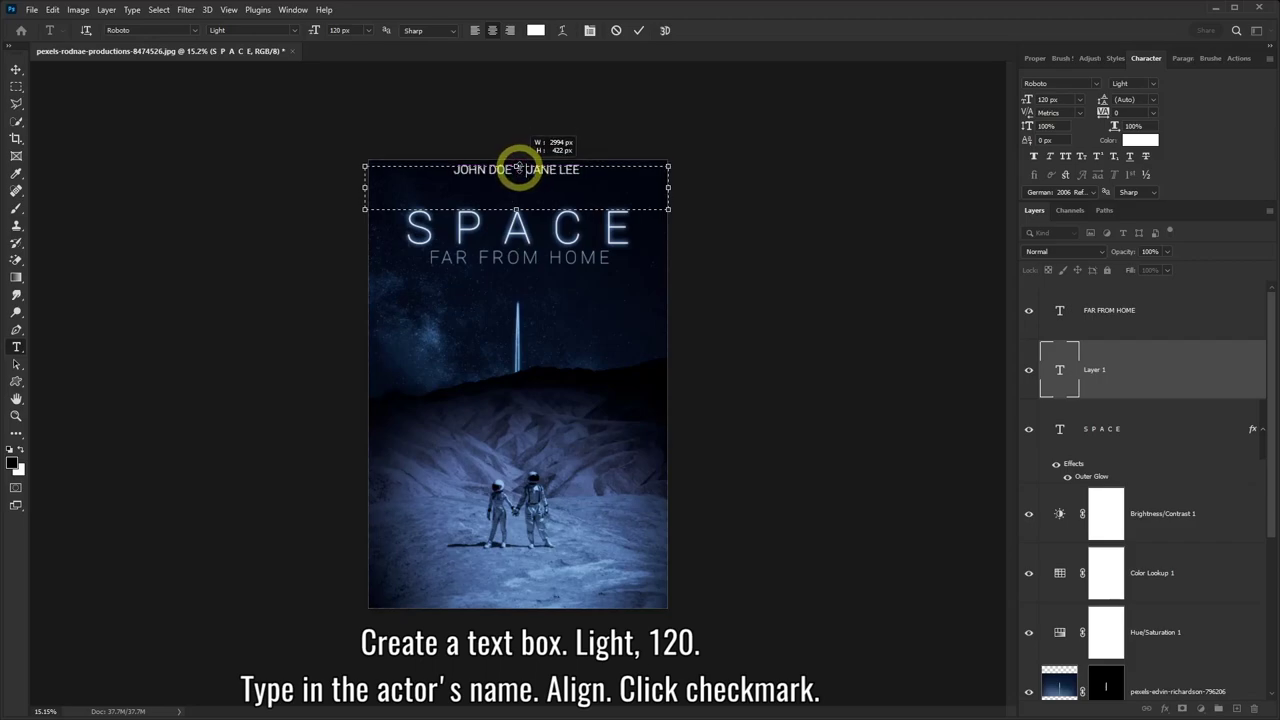
{"action": "left_click_drag", "start_coordinate": [516, 160], "coordinate": [520, 169]}
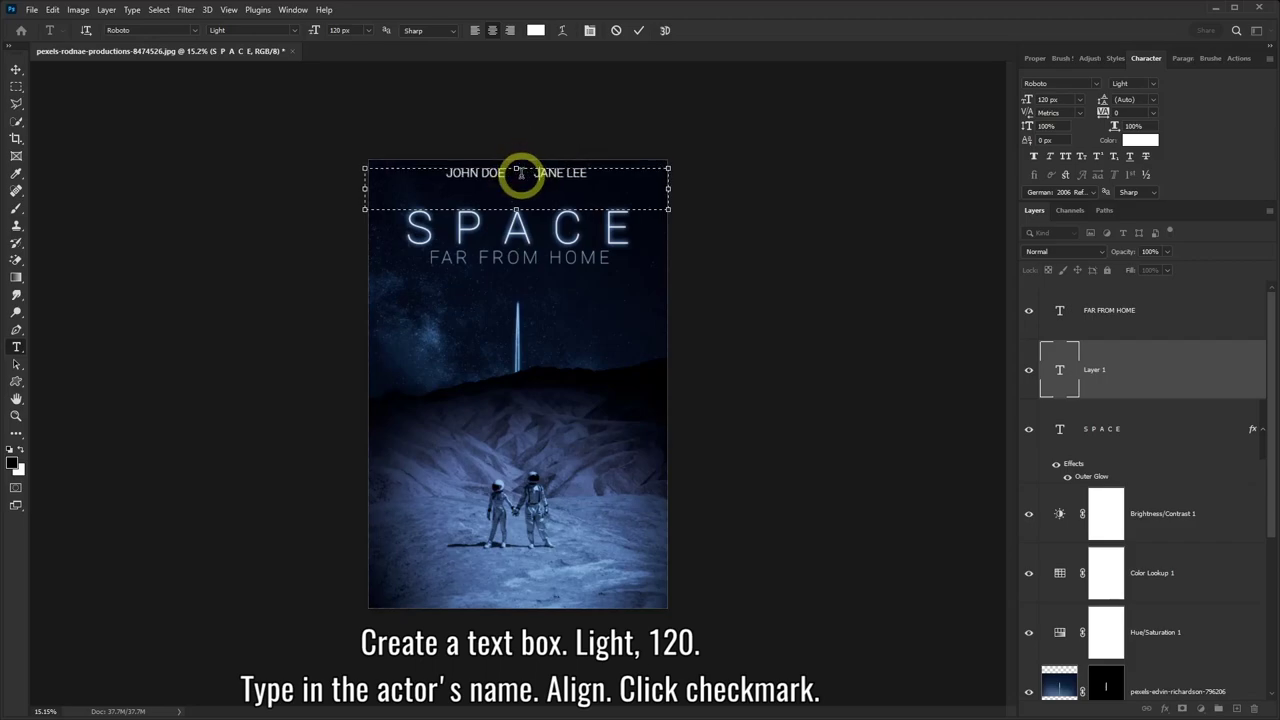
{"action": "left_click", "coordinate": [639, 30]}
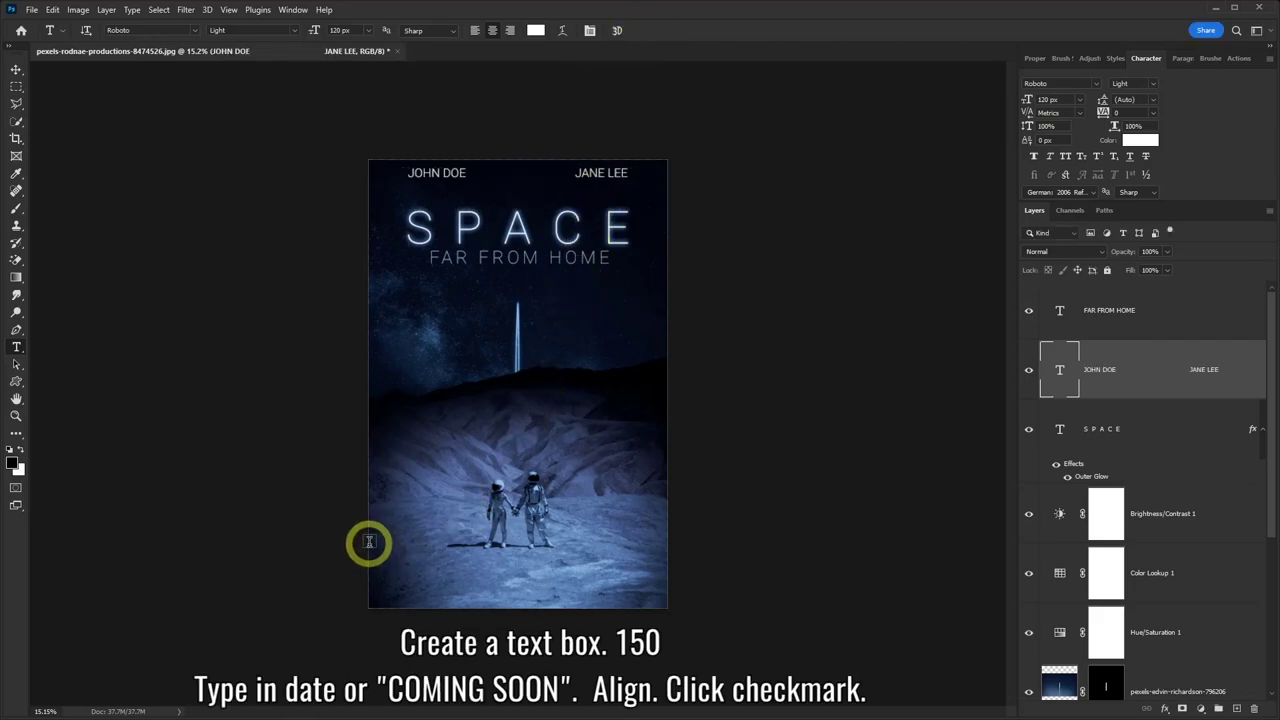
Step: Add a 150 px COMING SOON line centred along the poster bottom and commit it
{"action": "mouse_move", "coordinate": [369, 550]}
{"action": "left_mouse_down"}
{"action": "mouse_move", "coordinate": [655, 585]}
{"action": "mouse_move", "coordinate": [670, 598]}
{"action": "left_mouse_up"}
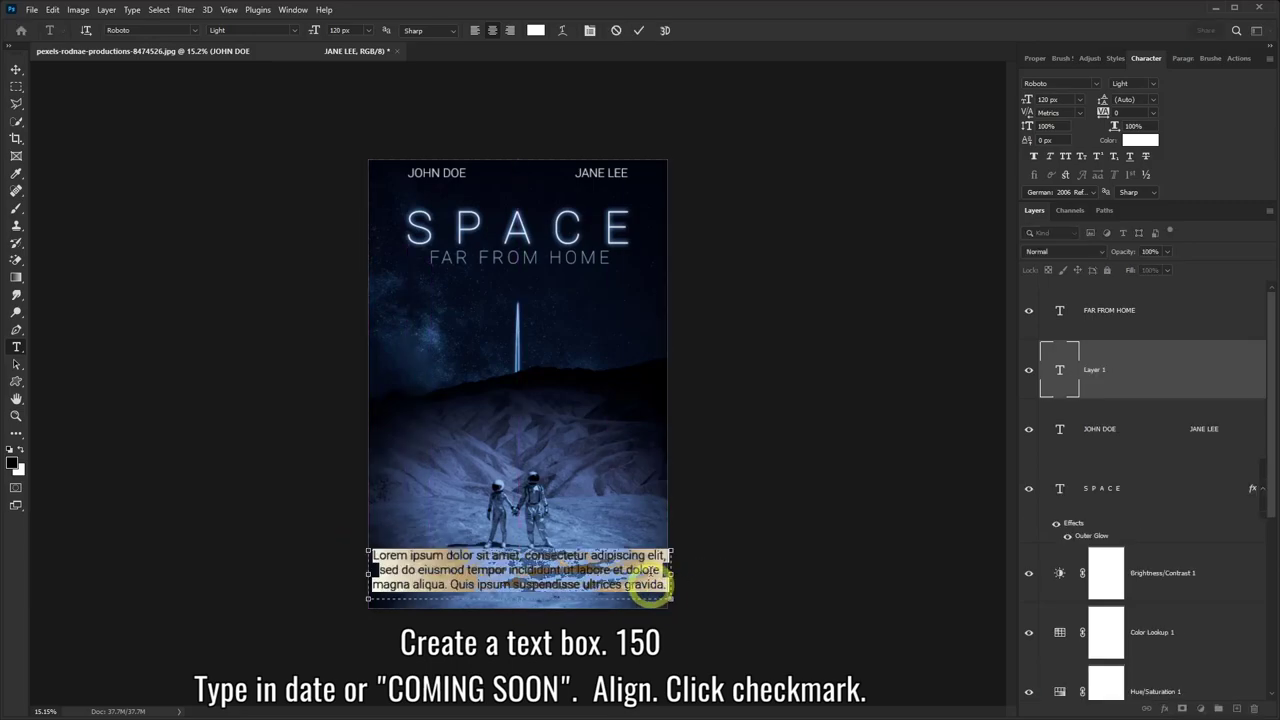
{"action": "left_click", "coordinate": [345, 30]}
{"action": "type", "text": "150"}
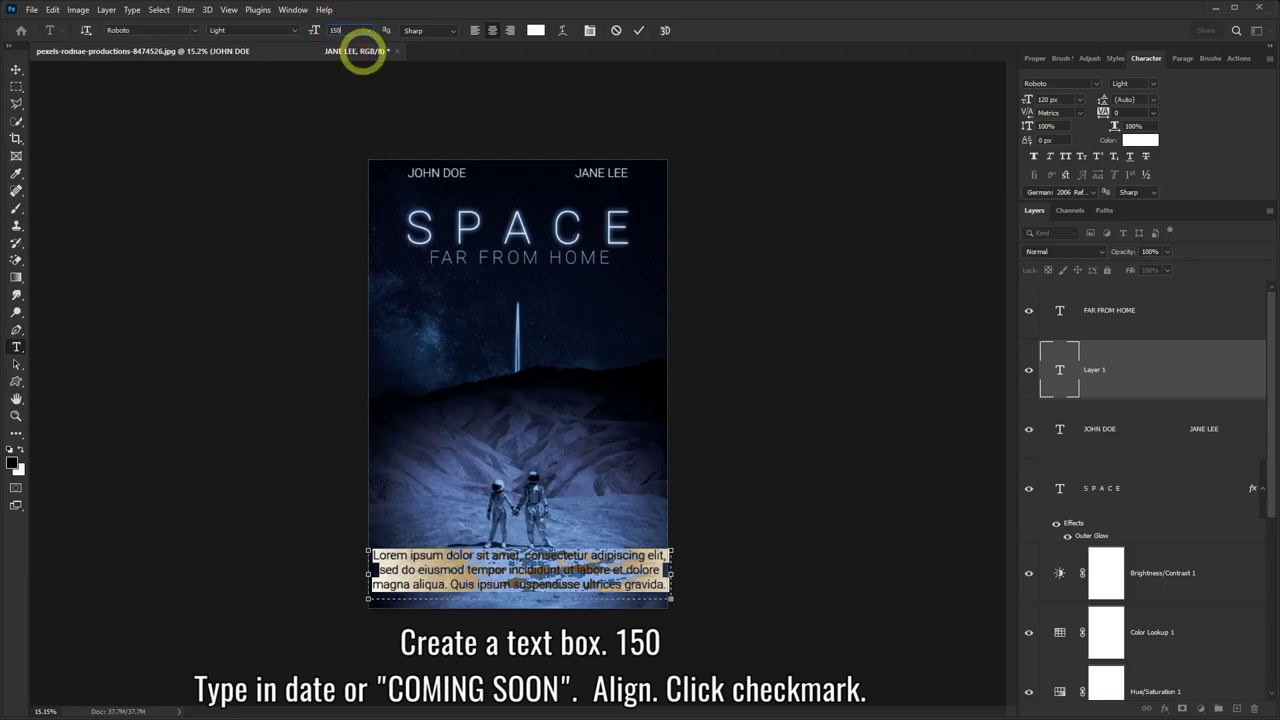
{"action": "key", "text": "Return"}
{"action": "left_click", "coordinate": [622, 574]}
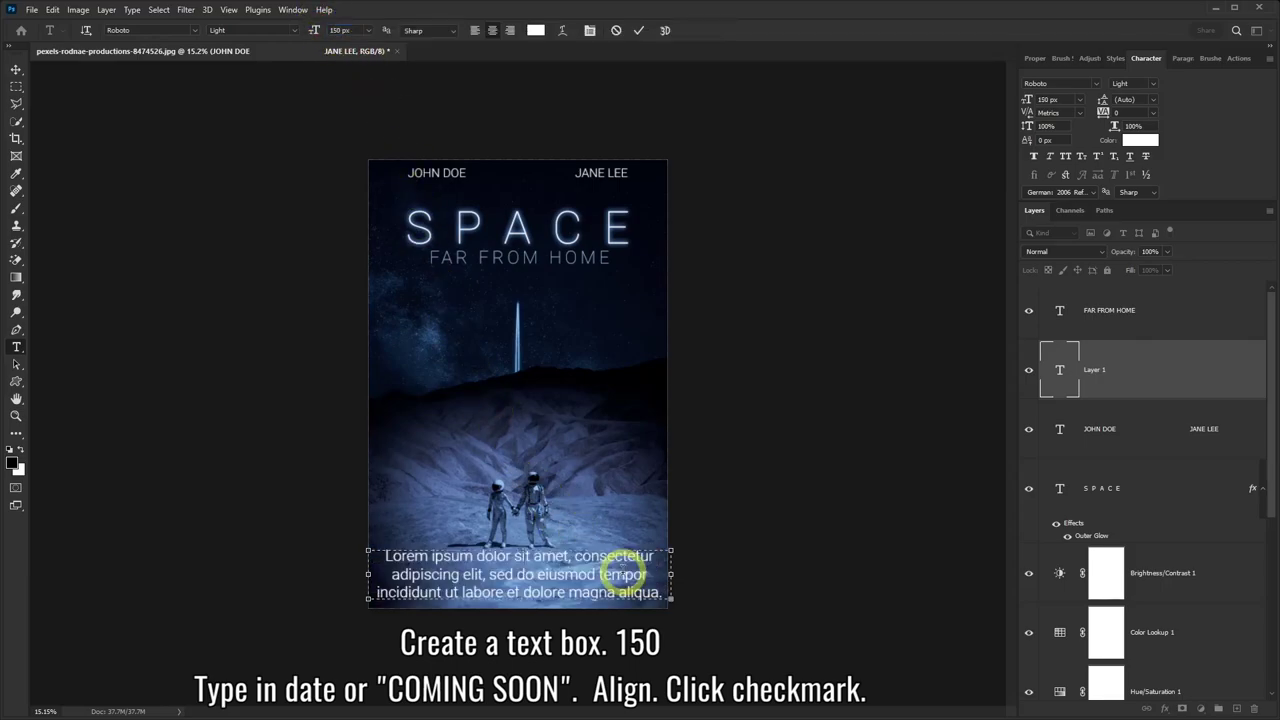
{"action": "type", "text": "COMING SOON"}
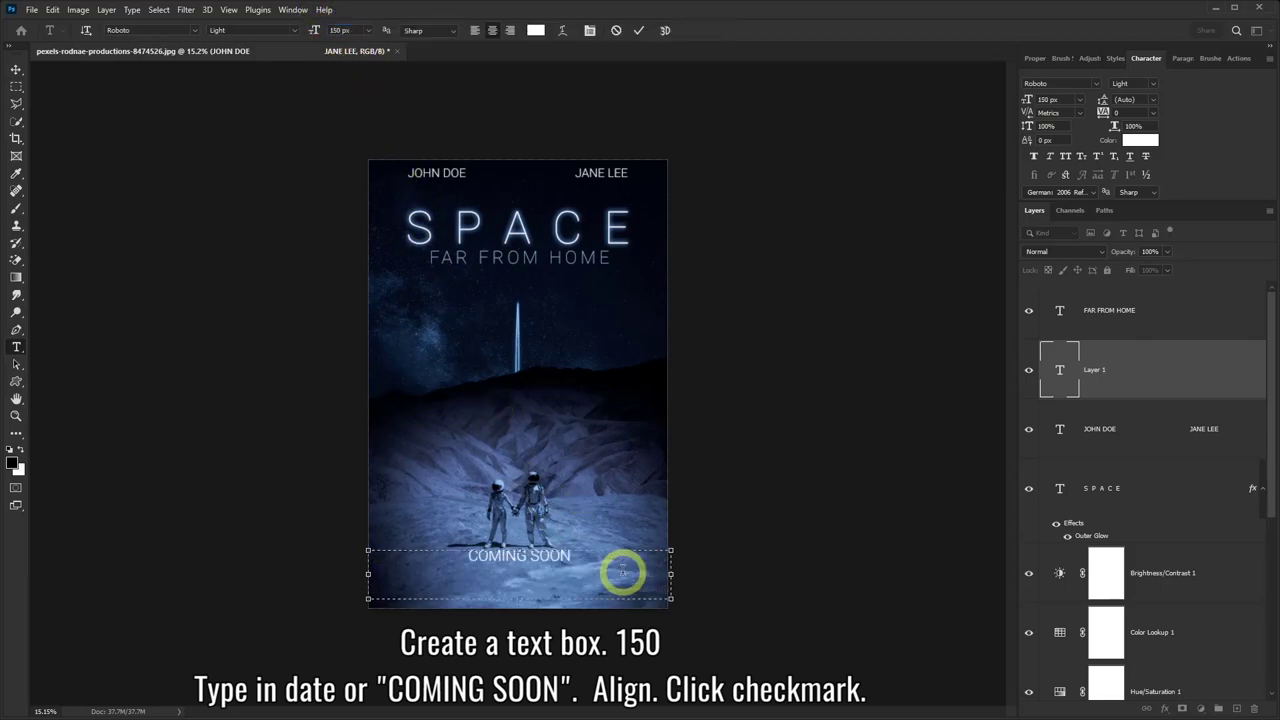
{"action": "left_click_drag", "start_coordinate": [519, 550], "coordinate": [525, 569]}
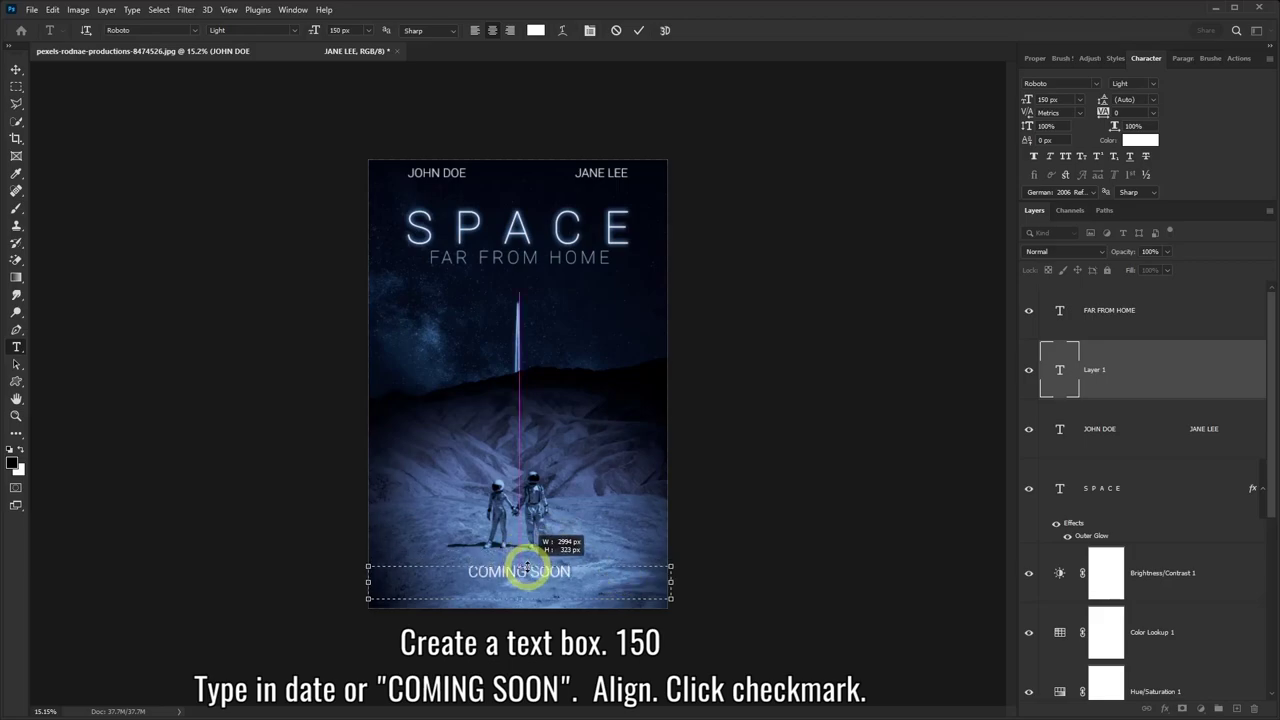
{"action": "left_click", "coordinate": [639, 30]}
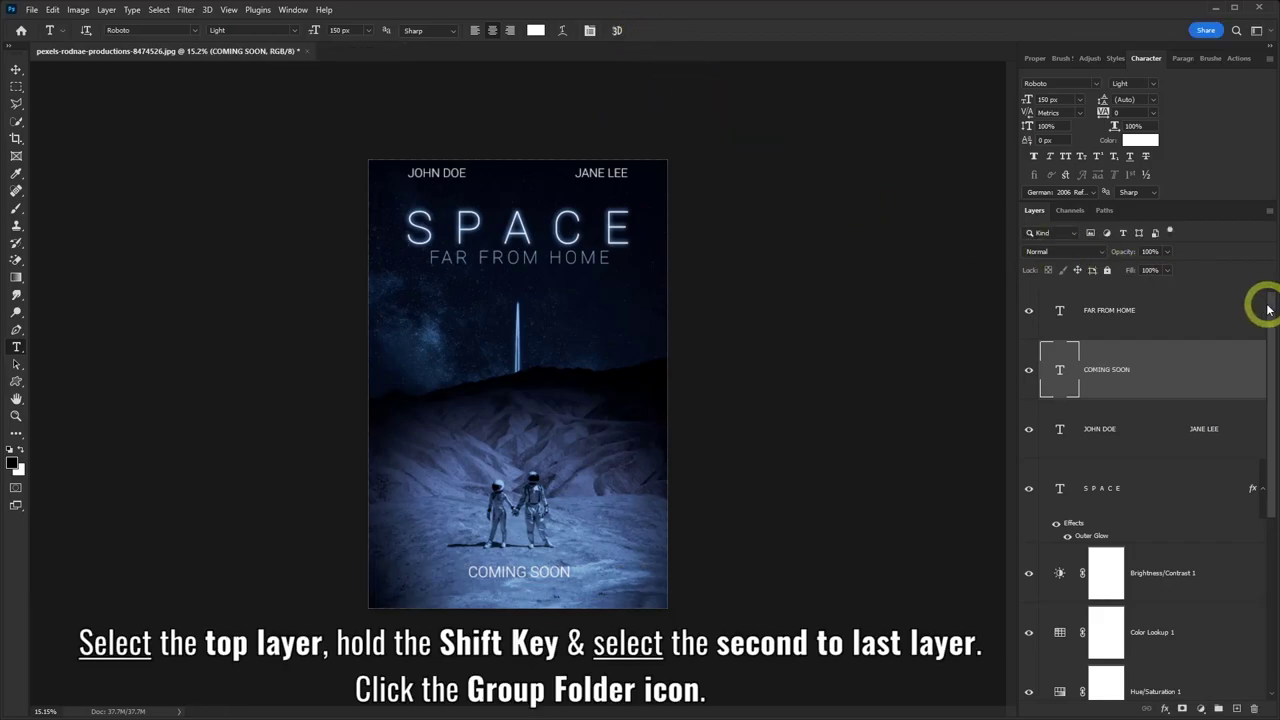
Step: Select every layer from FAR FROM HOME down to Levels 1 and group them into Group 1
{"action": "left_click", "coordinate": [1140, 312]}
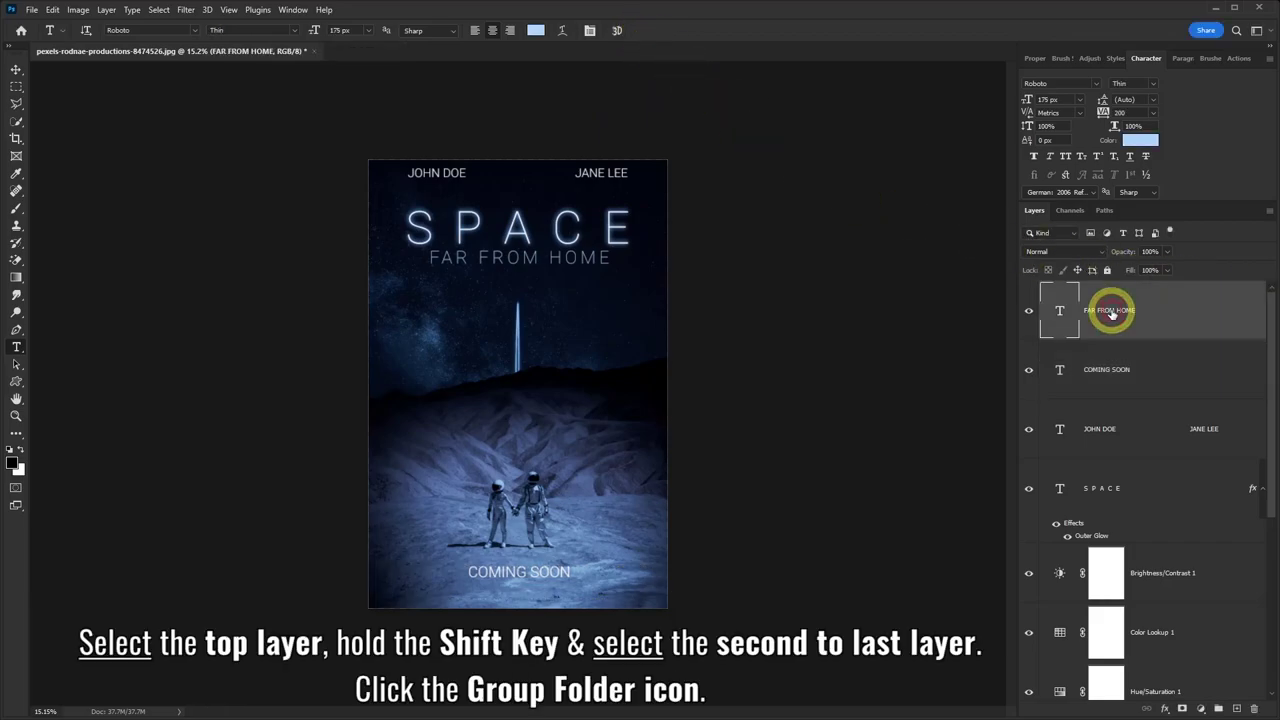
{"action": "left_click_drag", "start_coordinate": [1275, 341], "coordinate": [1263, 528]}
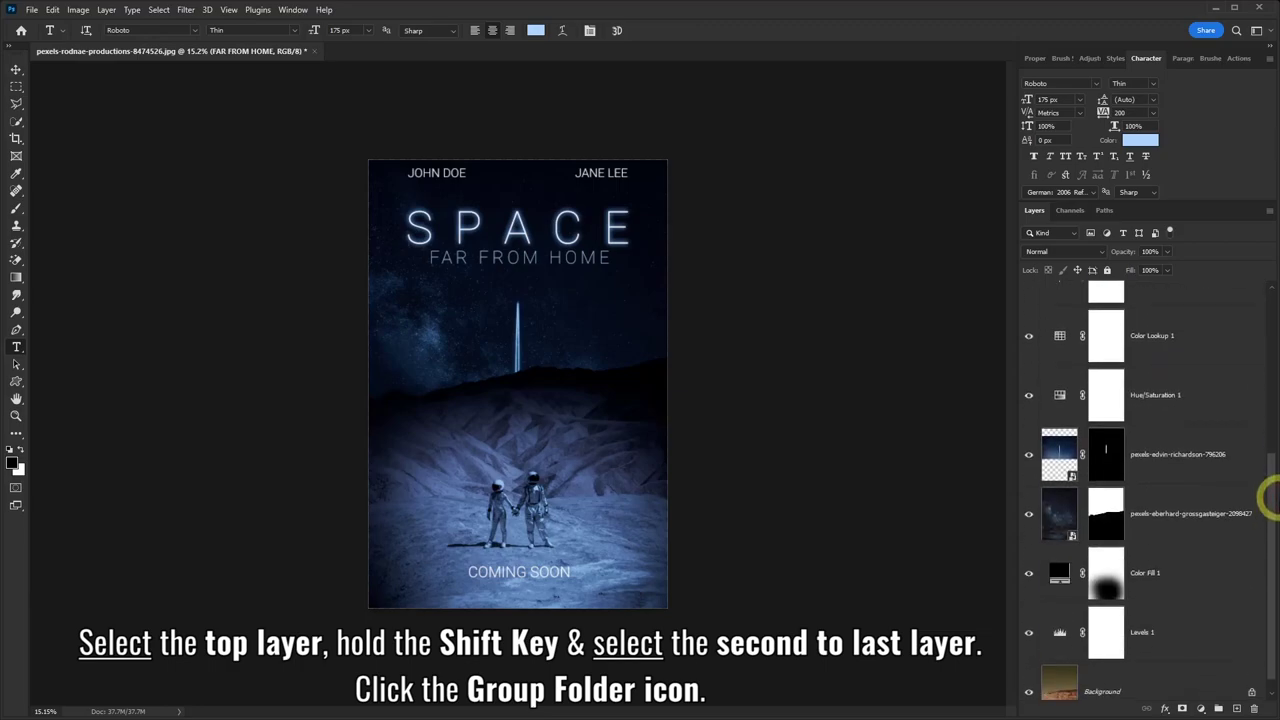
{"action": "left_click", "coordinate": [1174, 614], "text": "shift"}
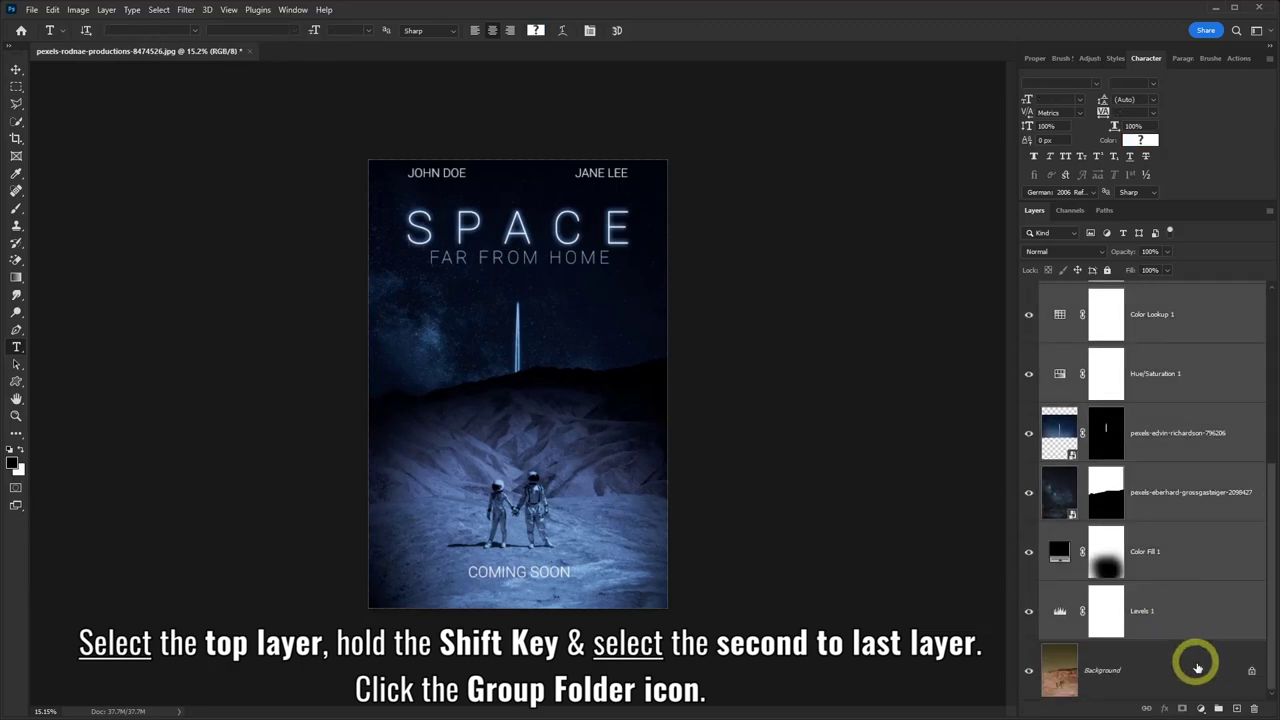
{"action": "left_click", "coordinate": [1219, 710]}
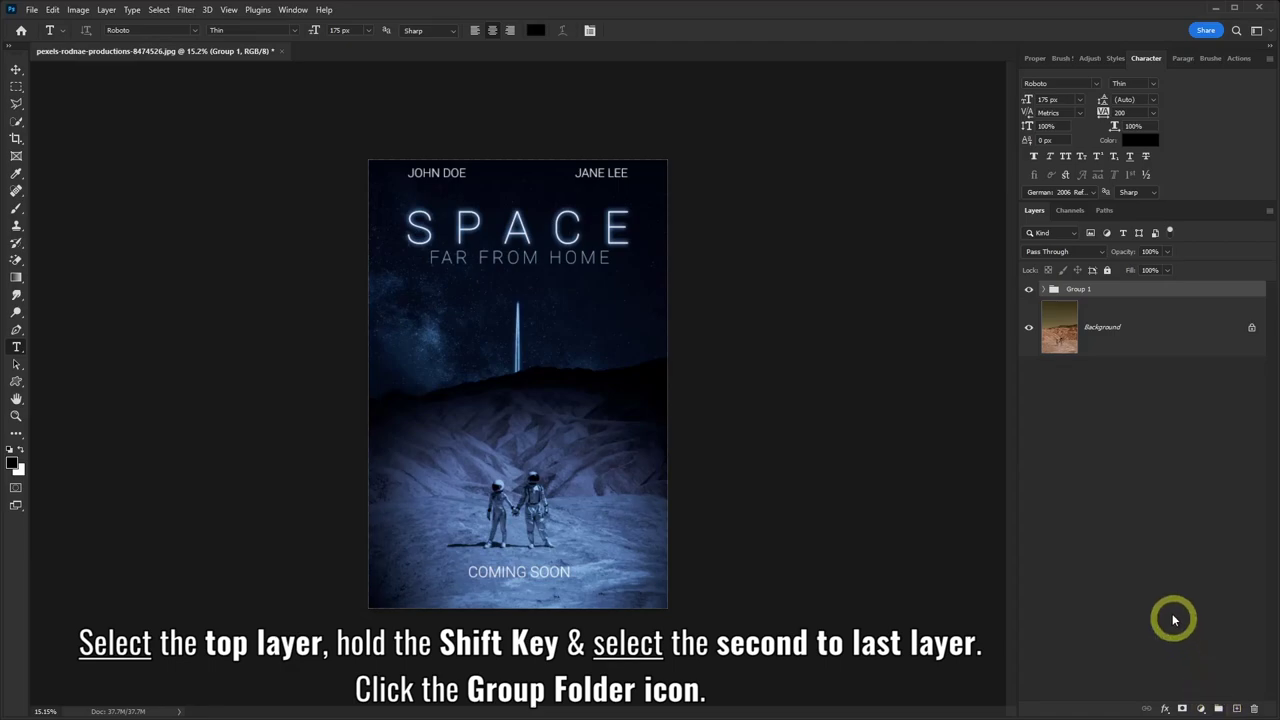
{"action": "left_click", "coordinate": [1030, 290]}
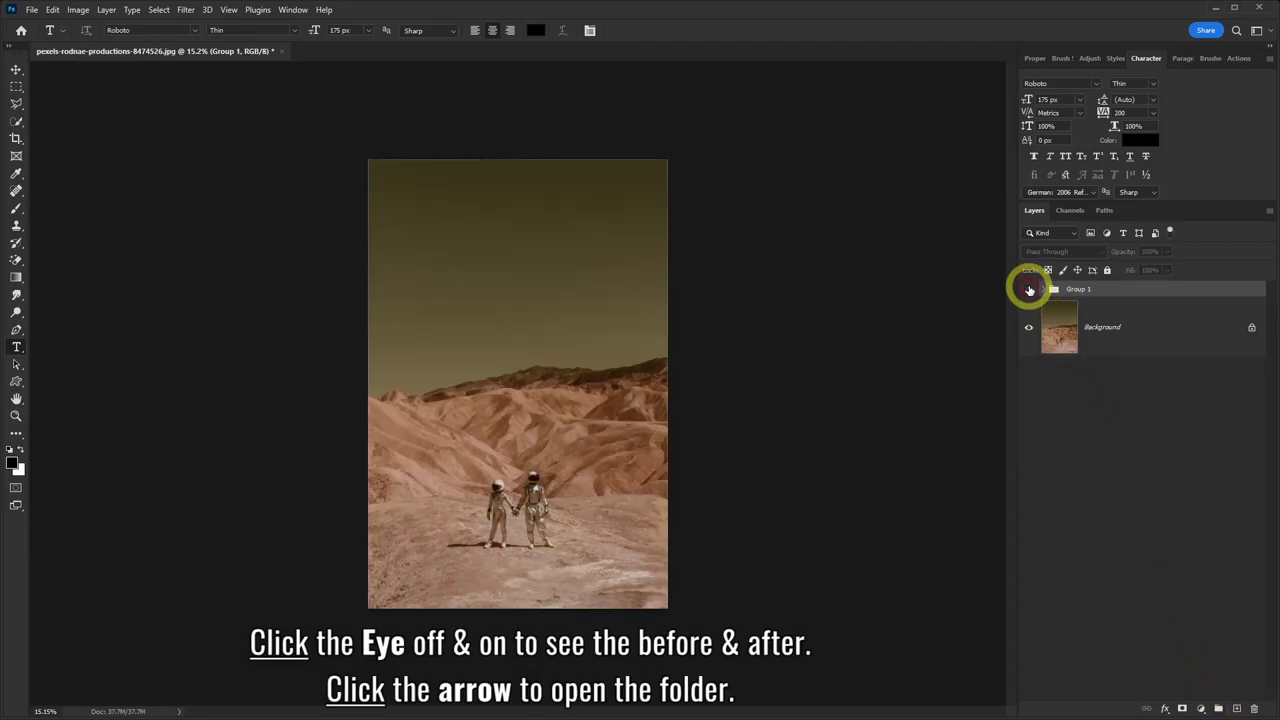
{"action": "left_click", "coordinate": [1030, 290]}
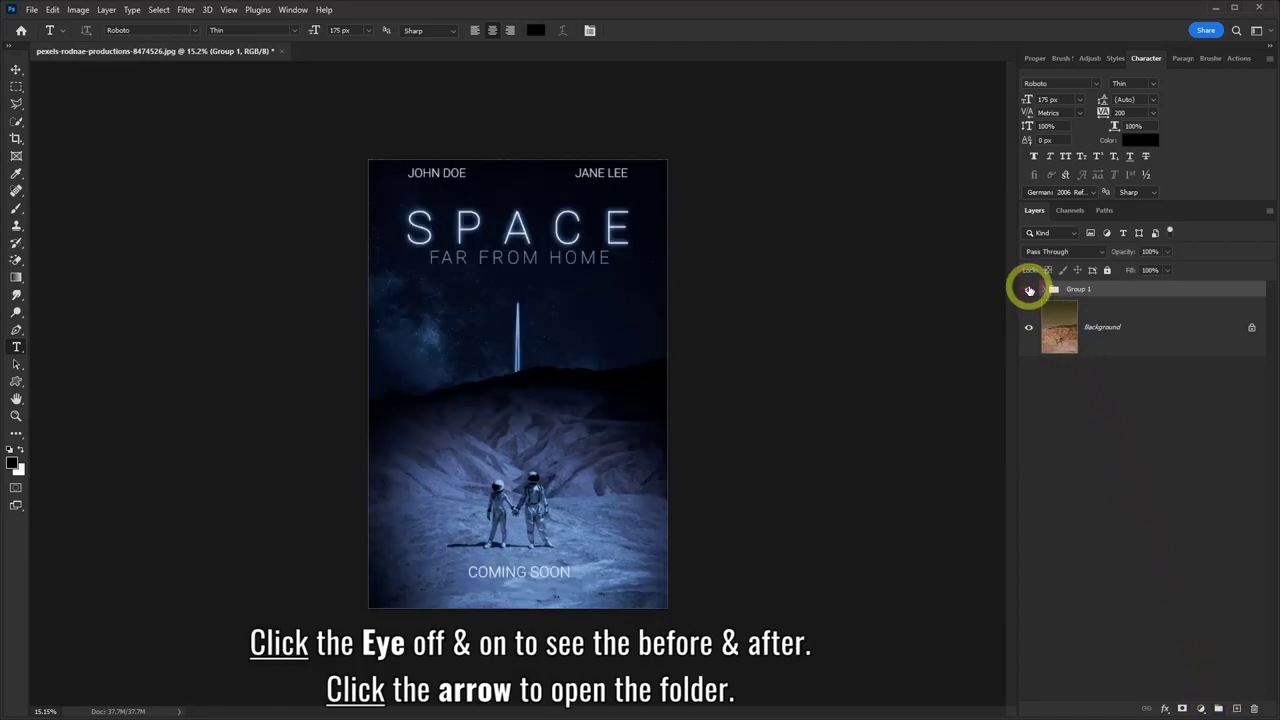
{"action": "left_click", "coordinate": [1030, 290]}
{"action": "left_click", "coordinate": [1030, 290]}
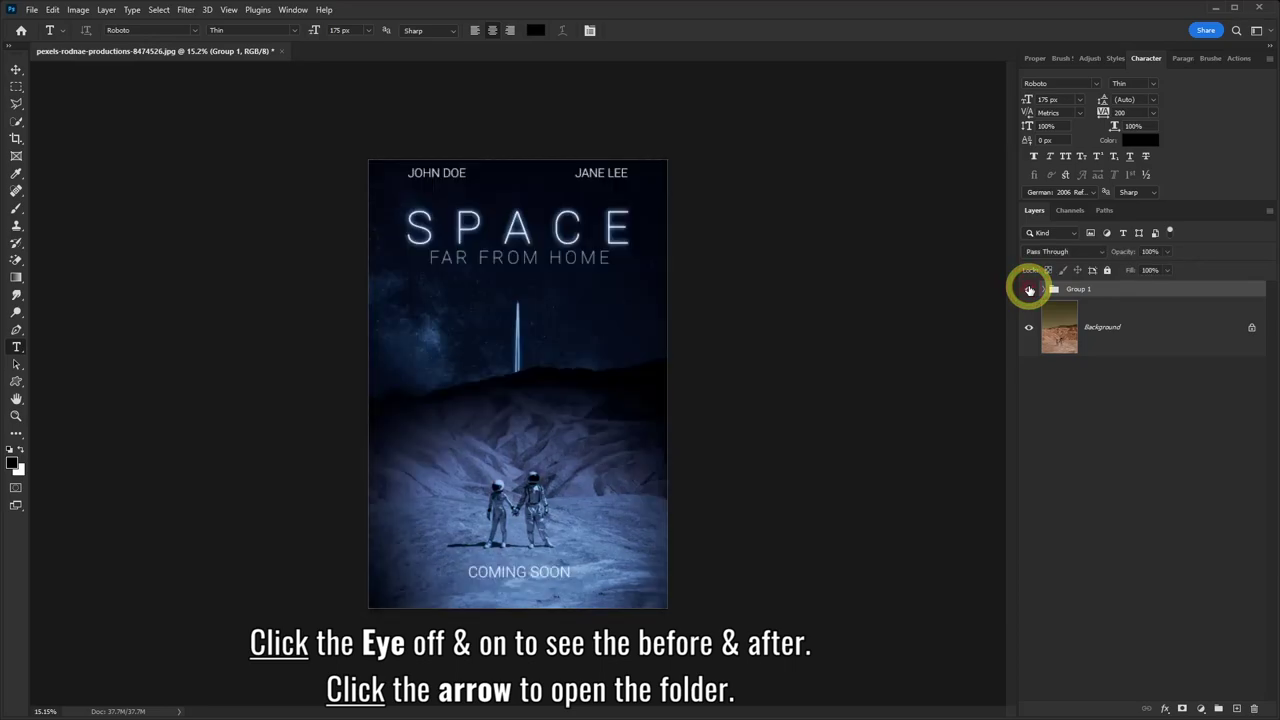